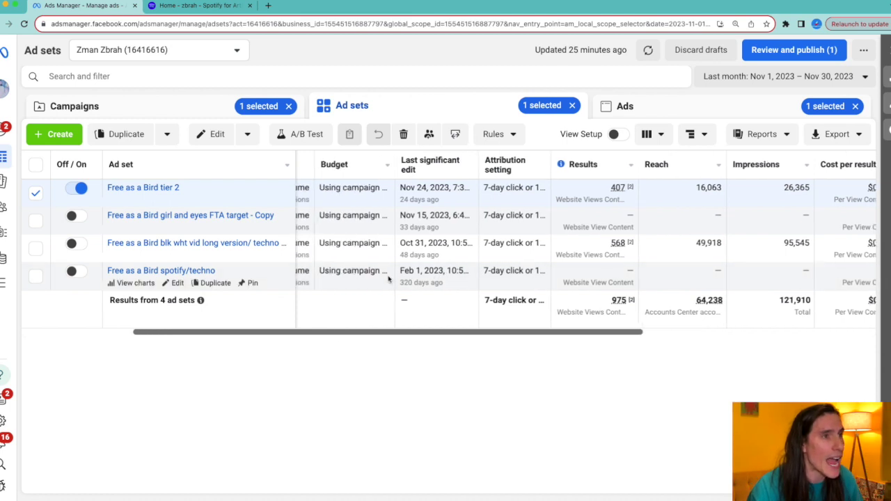
Step: Examine the results, reach, impressions, cost per result and amount spent of the ad sets for November 2023
{"action": "scroll", "coordinate": [388, 279], "scroll_direction": "left", "scroll_amount": 2}
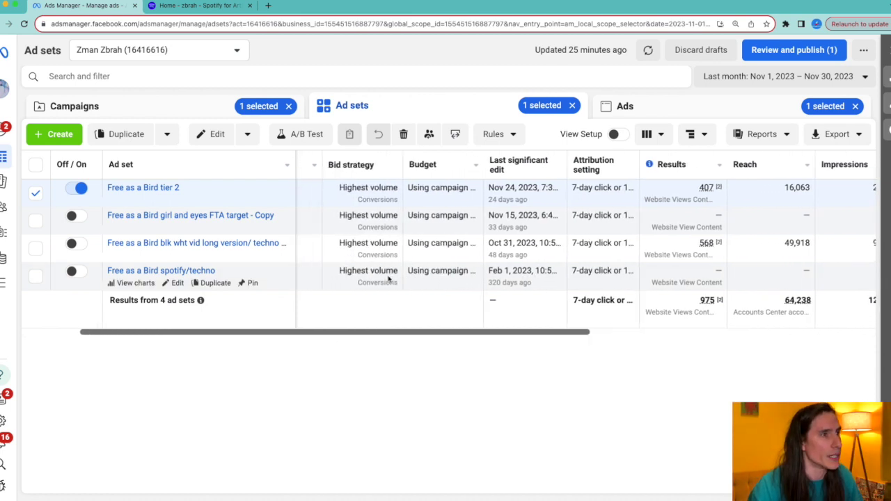
{"action": "scroll", "coordinate": [353, 256], "scroll_direction": "right", "scroll_amount": 2}
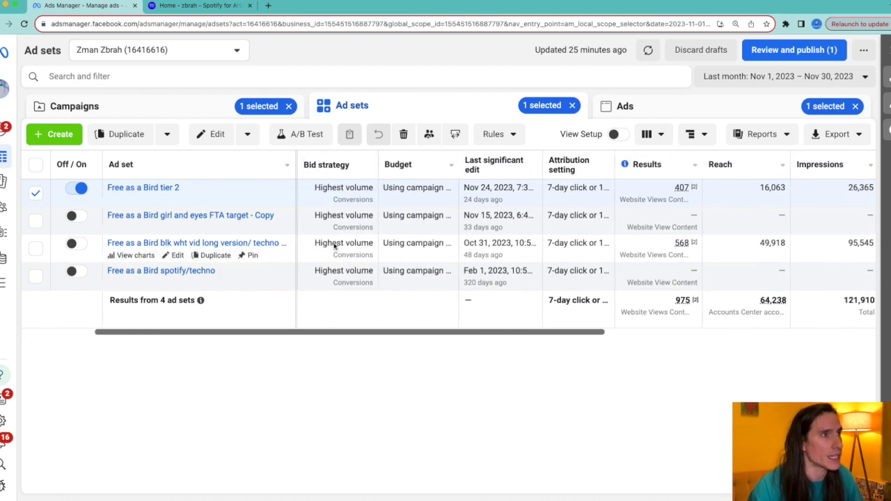
{"action": "scroll", "coordinate": [531, 237], "scroll_direction": "right", "scroll_amount": 1}
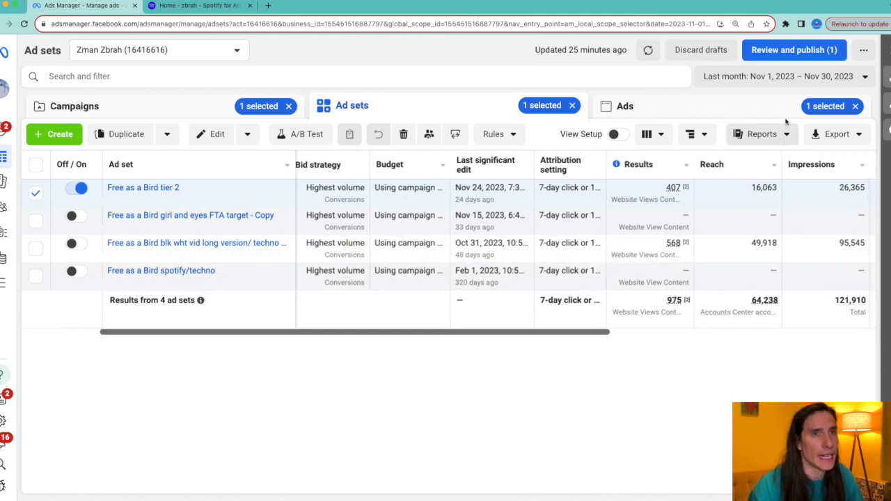
{"action": "key", "text": "super+plus"}
{"action": "key", "text": "super+plus"}
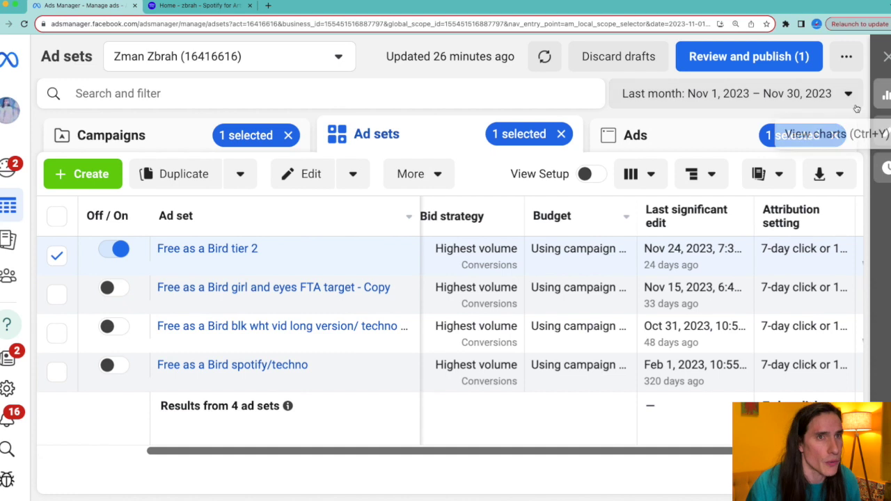
{"action": "key", "text": "super+minus"}
{"action": "key", "text": "super+minus"}
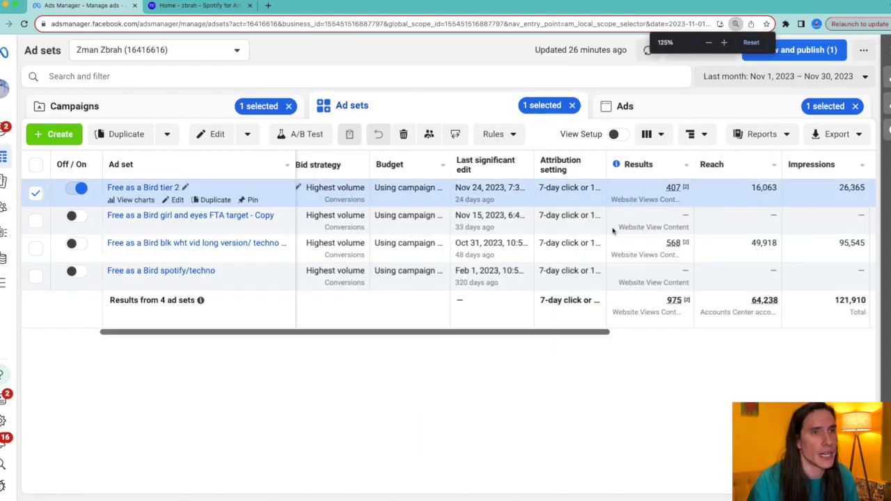
{"action": "scroll", "coordinate": [621, 247], "scroll_direction": "right", "scroll_amount": 6}
{"action": "scroll", "coordinate": [621, 247], "scroll_direction": "left", "scroll_amount": 2}
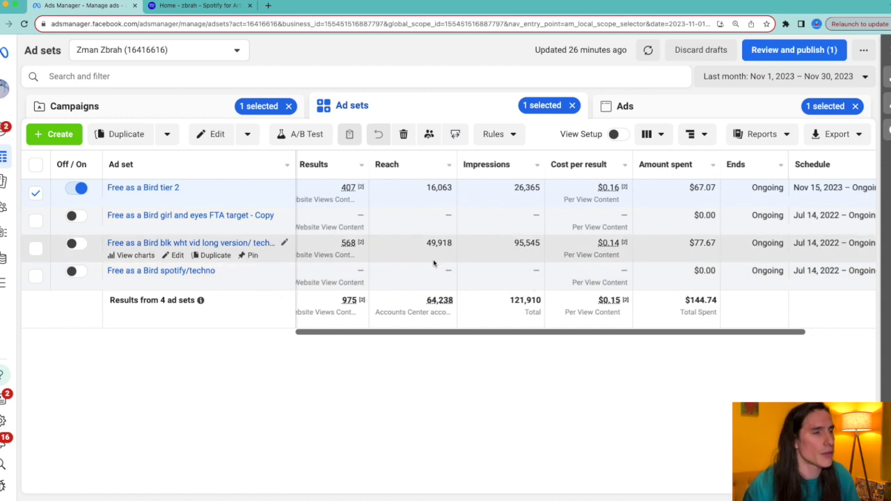
Step: Deselect the Free as a Bird tier 2 ad set and compare cost per result and amount spent across the ad sets
{"action": "left_click", "coordinate": [36, 189]}
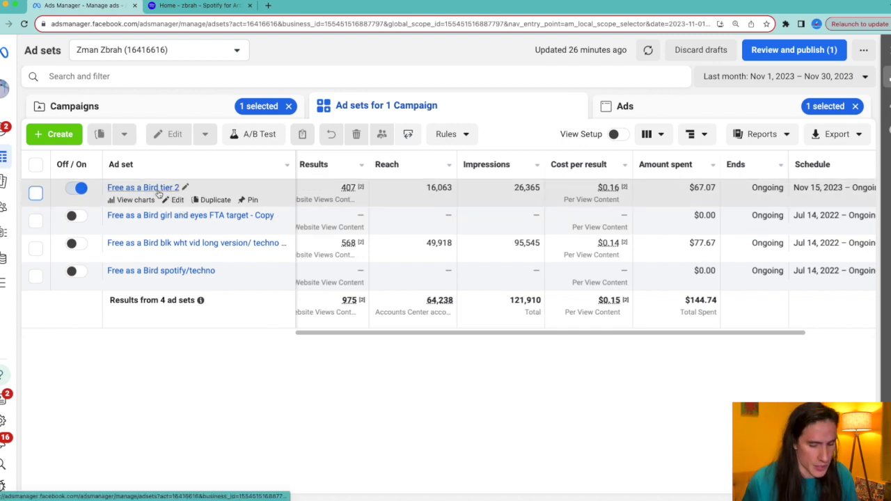
{"action": "key", "text": "super+equal"}
{"action": "key", "text": "super+equal"}
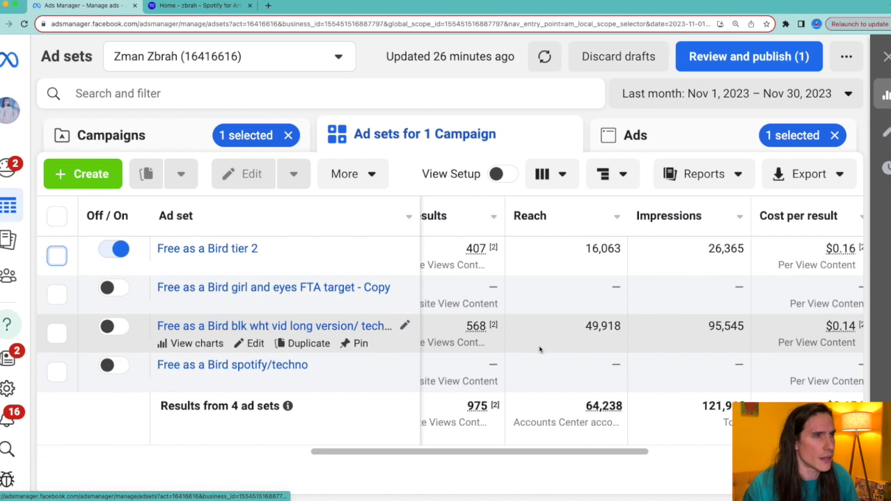
{"action": "scroll", "coordinate": [449, 348], "scroll_direction": "right", "scroll_amount": 1}
{"action": "scroll", "coordinate": [487, 341], "scroll_direction": "right", "scroll_amount": 5}
{"action": "scroll", "coordinate": [487, 337], "scroll_direction": "left", "scroll_amount": 3}
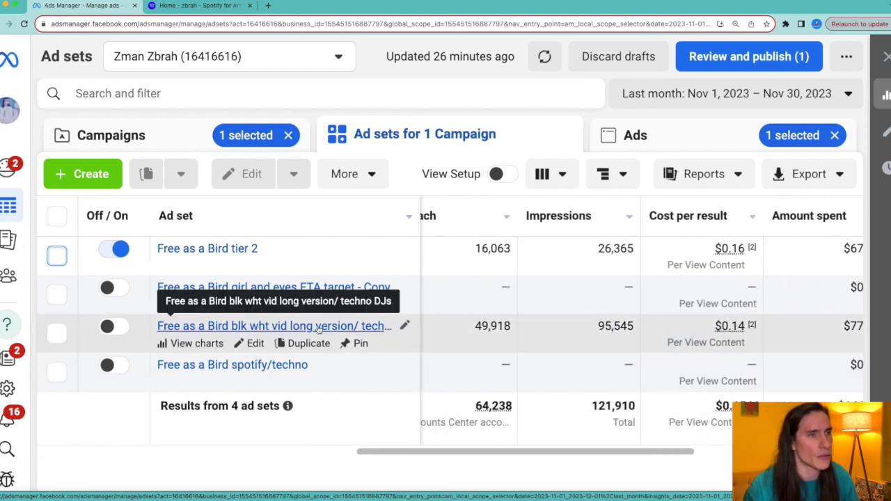
{"action": "scroll", "coordinate": [602, 341], "scroll_direction": "right", "scroll_amount": 5}
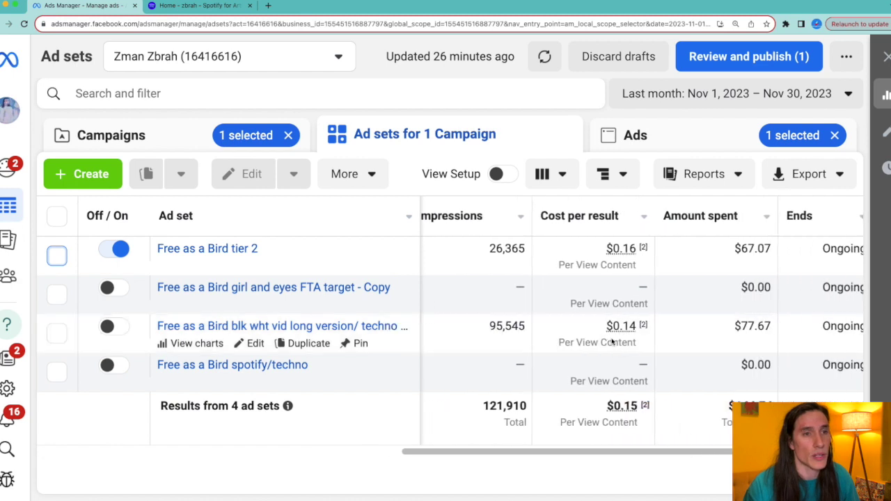
{"action": "scroll", "coordinate": [612, 342], "scroll_direction": "right", "scroll_amount": 1}
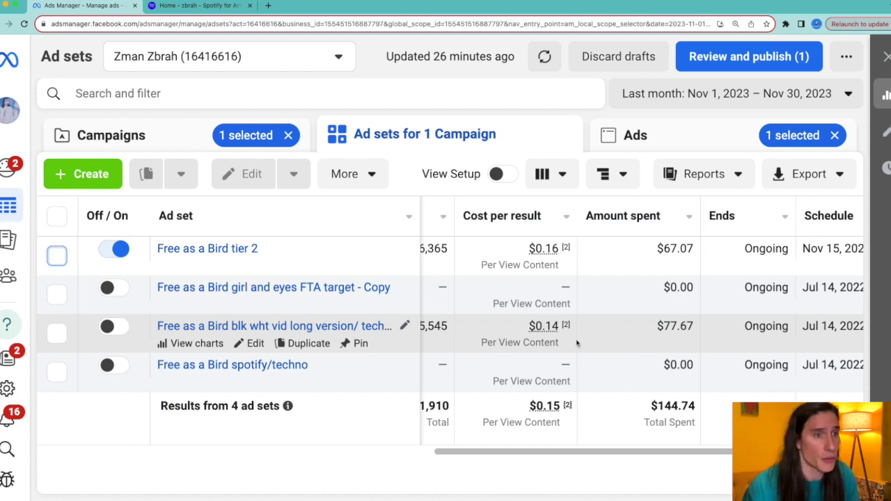
{"action": "scroll", "coordinate": [617, 338], "scroll_direction": "right", "scroll_amount": 2}
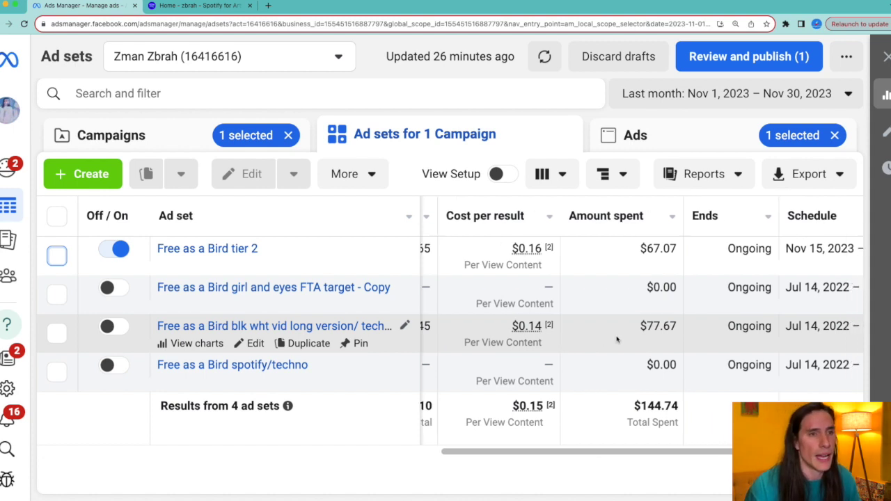
Step: Highlight the total amount spent and the spend of the blk wht vid long version ad set, and check tier 2's cost per result
{"action": "left_click_drag", "start_coordinate": [626, 411], "coordinate": [677, 405]}
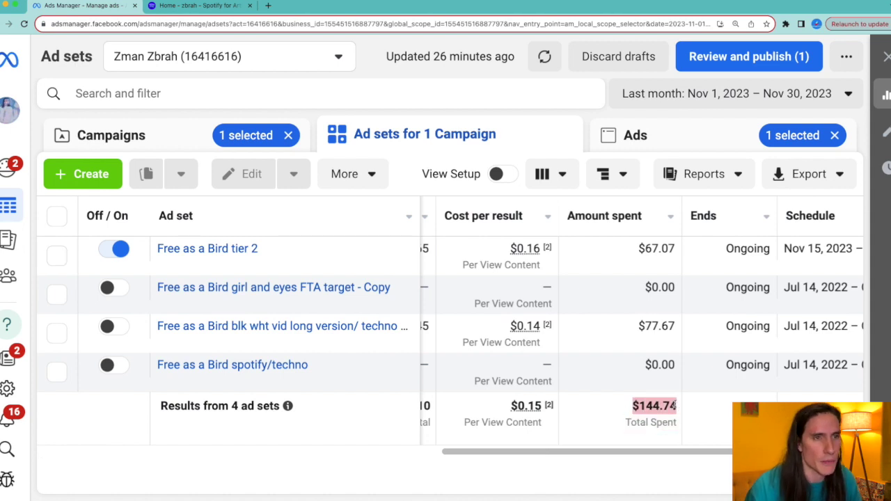
{"action": "left_click_drag", "start_coordinate": [638, 326], "coordinate": [680, 330]}
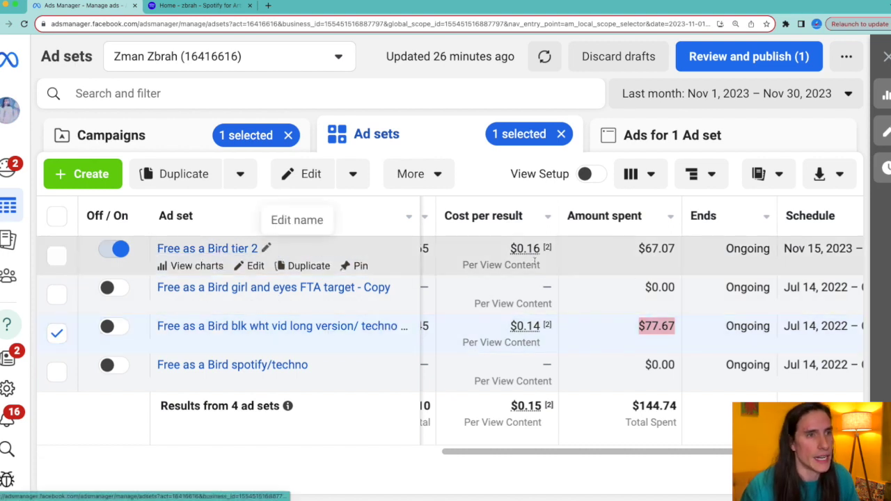
{"action": "mouse_move", "coordinate": [623, 252]}
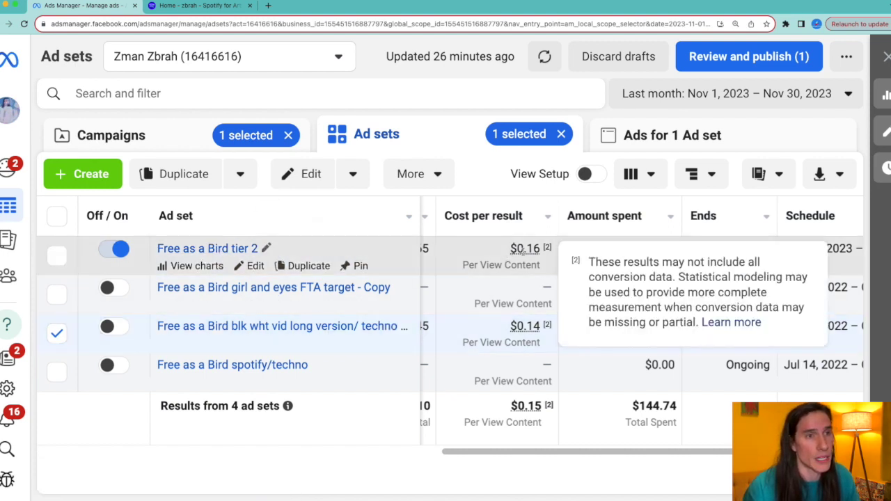
{"action": "left_click", "coordinate": [604, 364]}
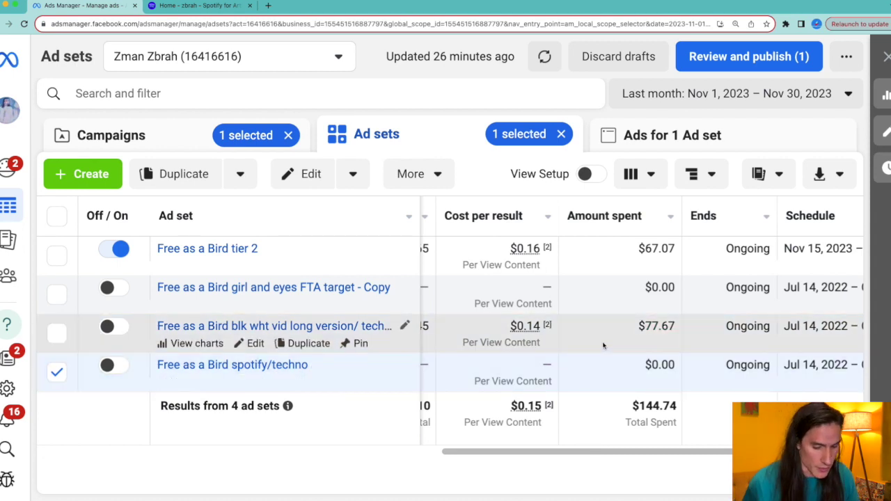
Step: Open the Free as a Bird blk wht vid long version/ techno DJs ad set for editing and review its audience locations, age and interests
{"action": "key", "text": "super+minus"}
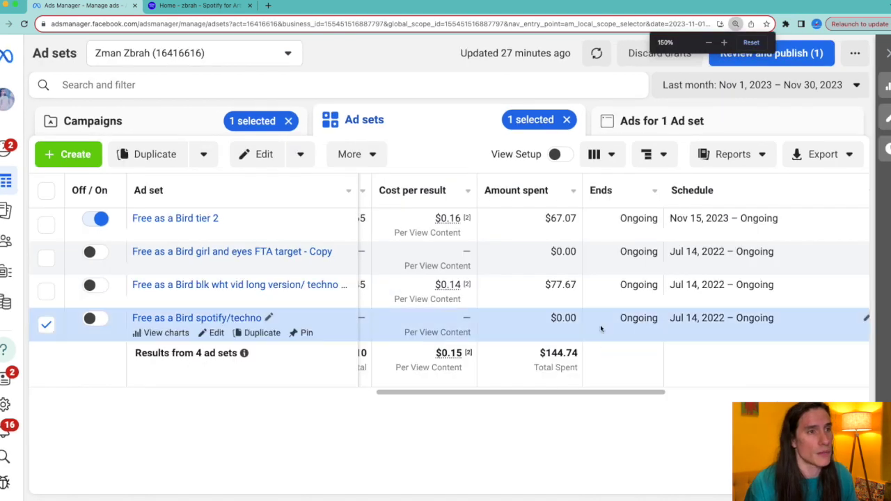
{"action": "mouse_move", "coordinate": [456, 285]}
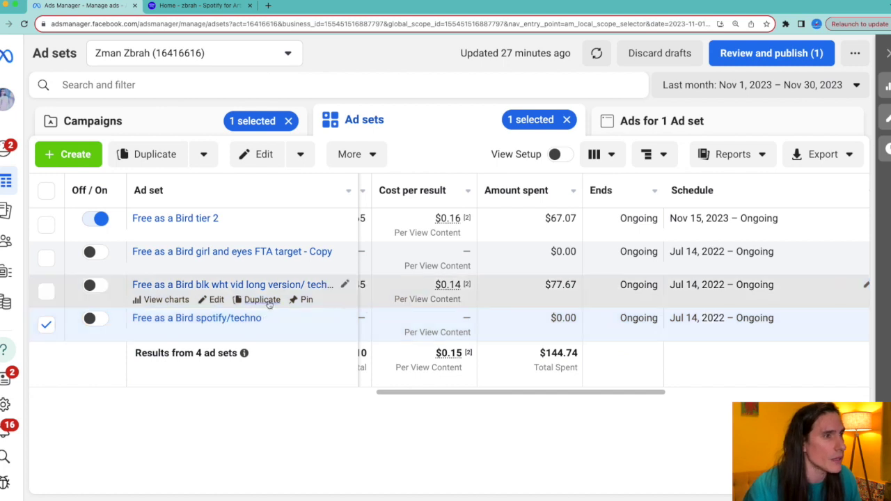
{"action": "left_click", "coordinate": [214, 300]}
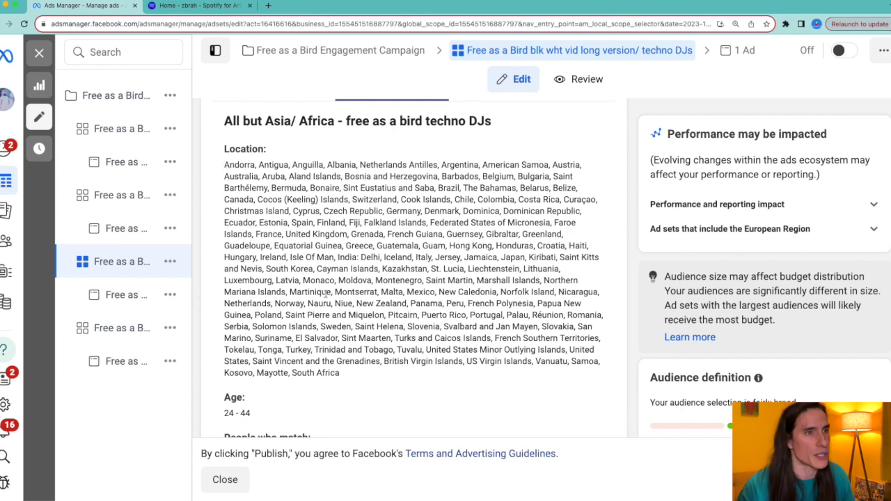
{"action": "scroll", "coordinate": [329, 337], "scroll_direction": "down", "scroll_amount": 5}
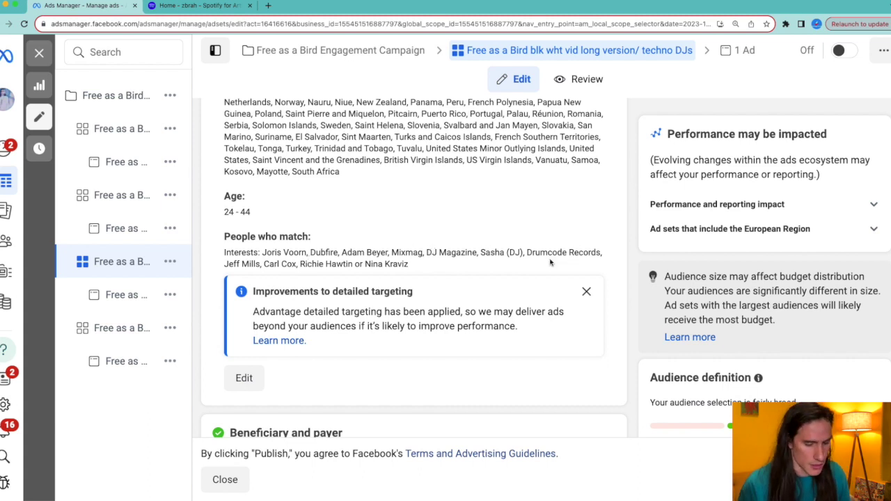
{"action": "key", "text": "ctrl+plus"}
{"action": "scroll", "coordinate": [539, 327], "scroll_direction": "down", "scroll_amount": 2}
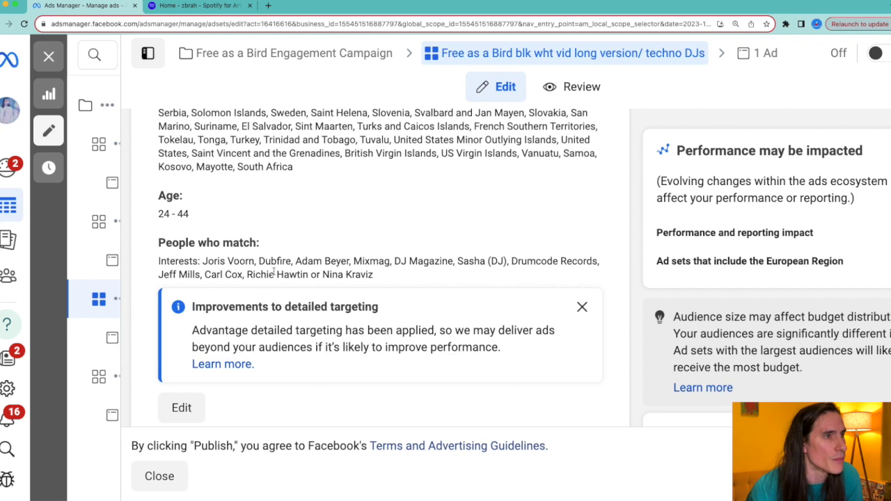
Step: Review the ad set's beneficiary section, manual placement platforms and the individual feed placements
{"action": "scroll", "coordinate": [318, 318], "scroll_direction": "down", "scroll_amount": 5}
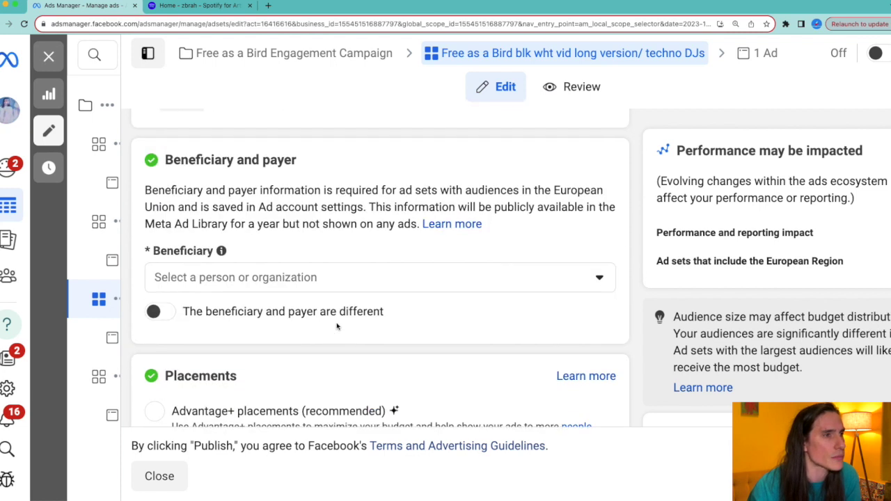
{"action": "scroll", "coordinate": [336, 326], "scroll_direction": "down", "scroll_amount": 3}
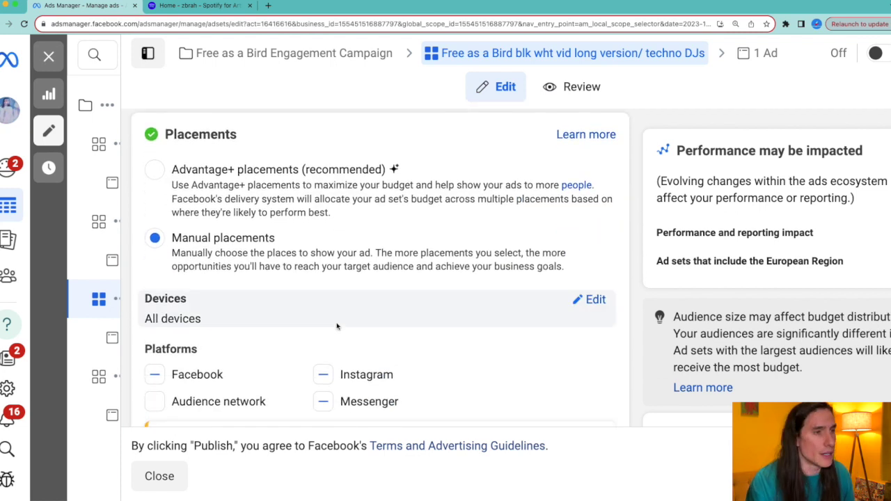
{"action": "key", "text": "ctrl+minus"}
{"action": "scroll", "coordinate": [337, 324], "scroll_direction": "down", "scroll_amount": 2}
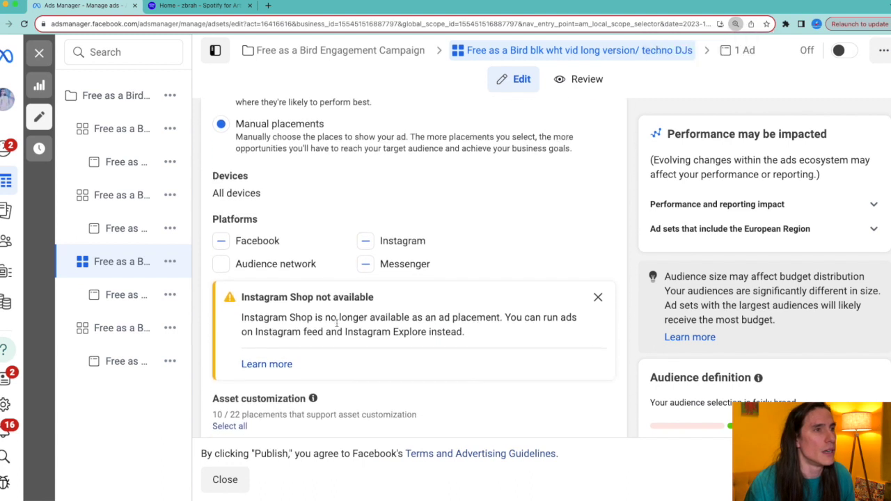
{"action": "scroll", "coordinate": [337, 323], "scroll_direction": "up", "scroll_amount": 4}
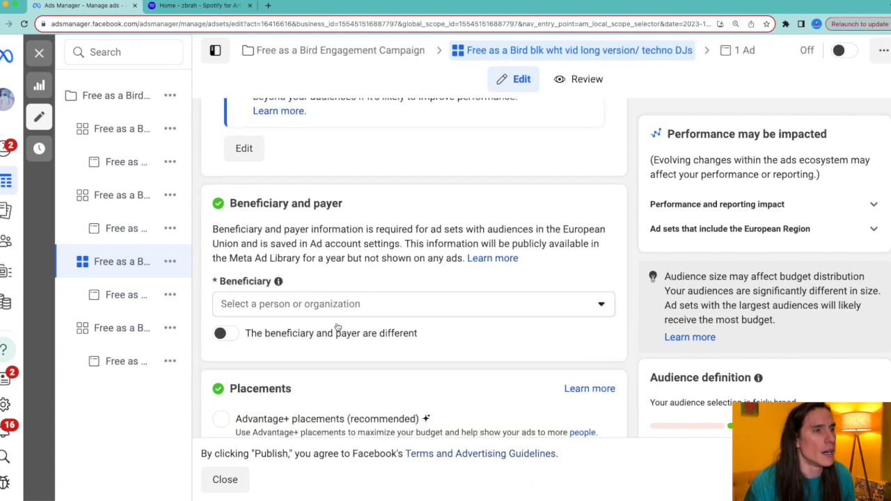
{"action": "scroll", "coordinate": [336, 325], "scroll_direction": "down", "scroll_amount": 3}
{"action": "scroll", "coordinate": [280, 337], "scroll_direction": "down", "scroll_amount": 6}
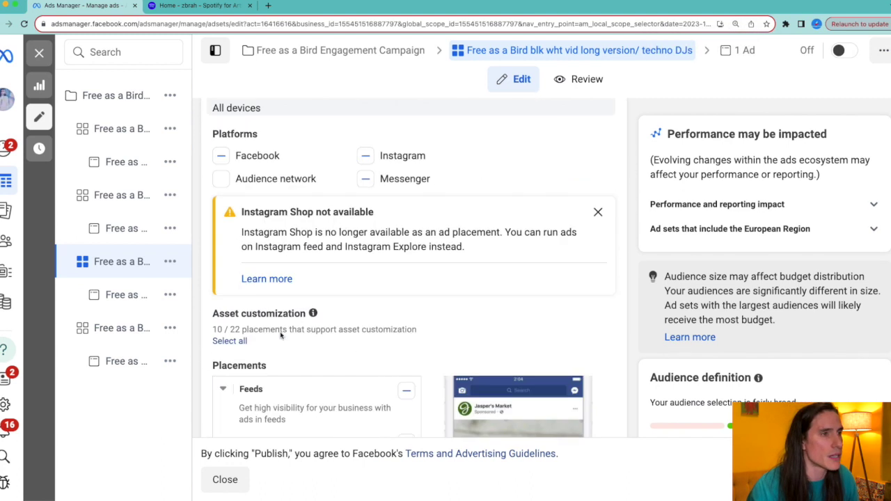
{"action": "scroll", "coordinate": [390, 300], "scroll_direction": "down", "scroll_amount": 1}
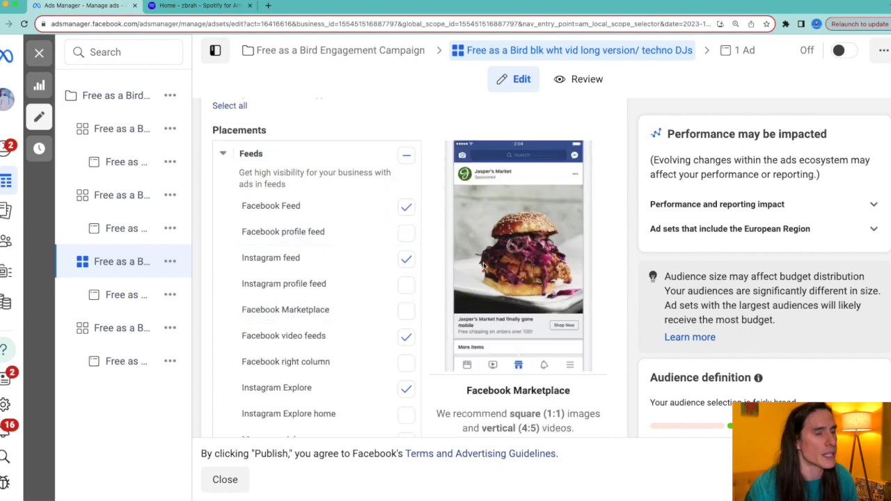
{"action": "scroll", "coordinate": [445, 306], "scroll_direction": "up", "scroll_amount": 2}
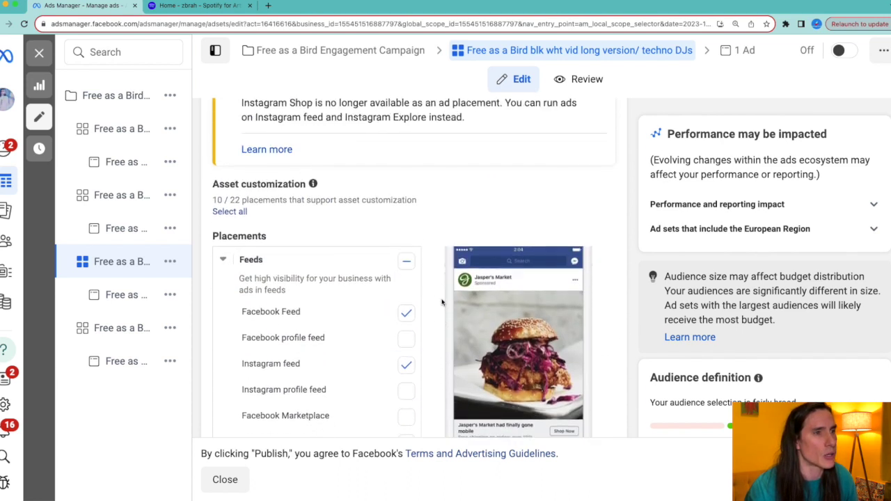
{"action": "scroll", "coordinate": [417, 293], "scroll_direction": "down", "scroll_amount": 1}
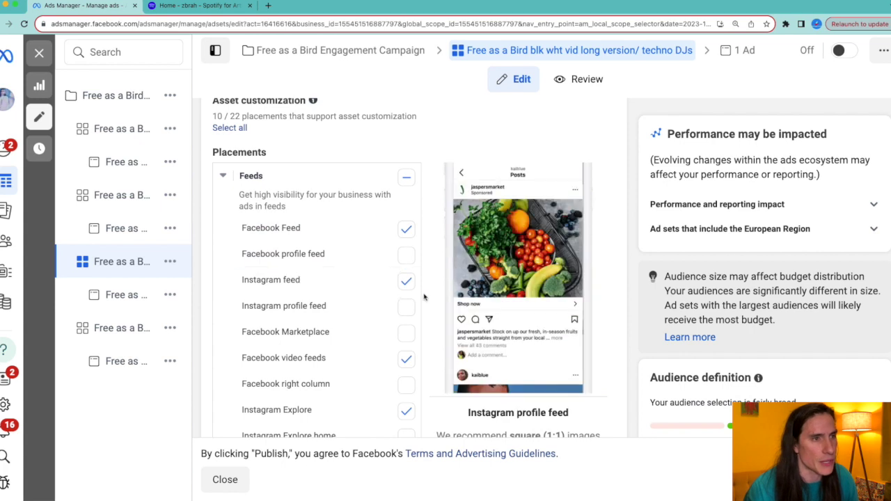
{"action": "scroll", "coordinate": [407, 343], "scroll_direction": "down", "scroll_amount": 1}
{"action": "scroll", "coordinate": [412, 343], "scroll_direction": "down", "scroll_amount": 2}
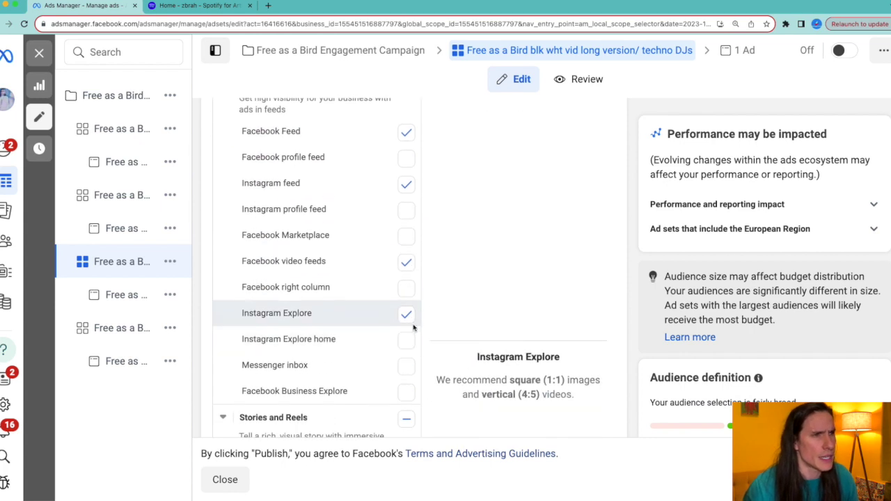
Step: Examine which Stories and Reels, in-stream ads and search results placements are enabled for the ad set
{"action": "scroll", "coordinate": [423, 326], "scroll_direction": "down", "scroll_amount": 5}
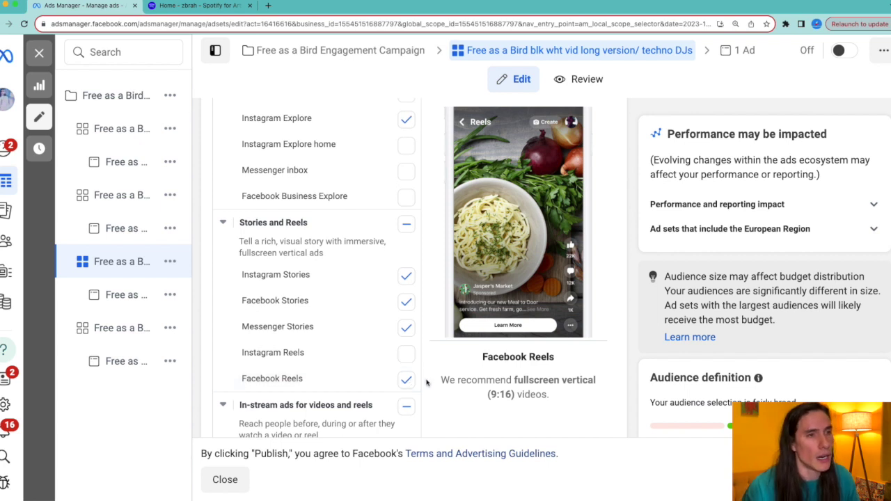
{"action": "scroll", "coordinate": [427, 381], "scroll_direction": "down", "scroll_amount": 1}
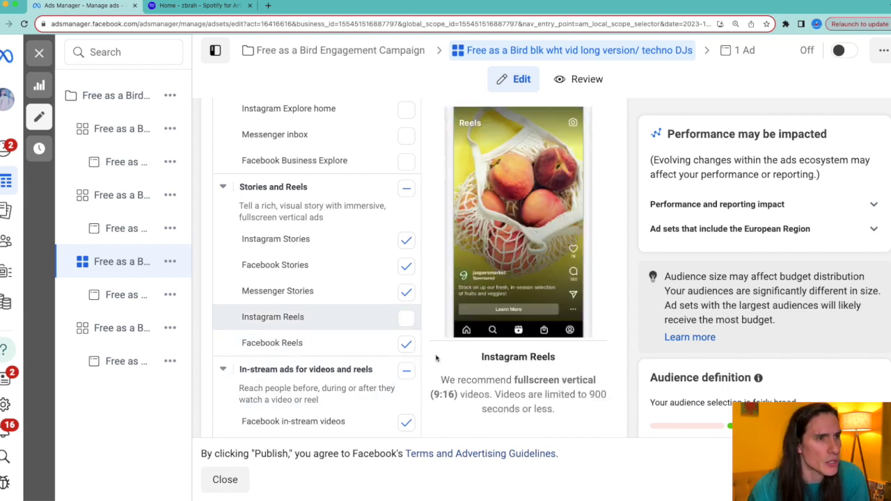
{"action": "scroll", "coordinate": [457, 404], "scroll_direction": "down", "scroll_amount": 2}
{"action": "scroll", "coordinate": [456, 418], "scroll_direction": "down", "scroll_amount": 2}
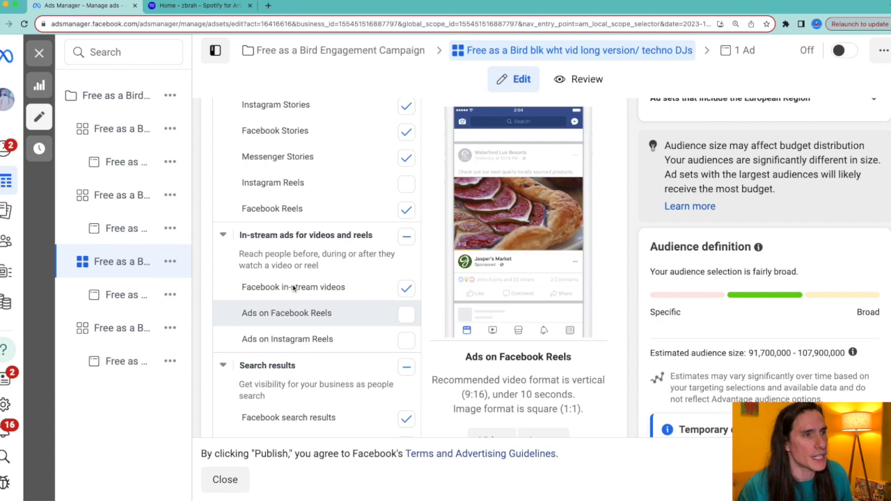
{"action": "scroll", "coordinate": [407, 389], "scroll_direction": "down", "scroll_amount": 2}
{"action": "scroll", "coordinate": [411, 334], "scroll_direction": "up", "scroll_amount": 4}
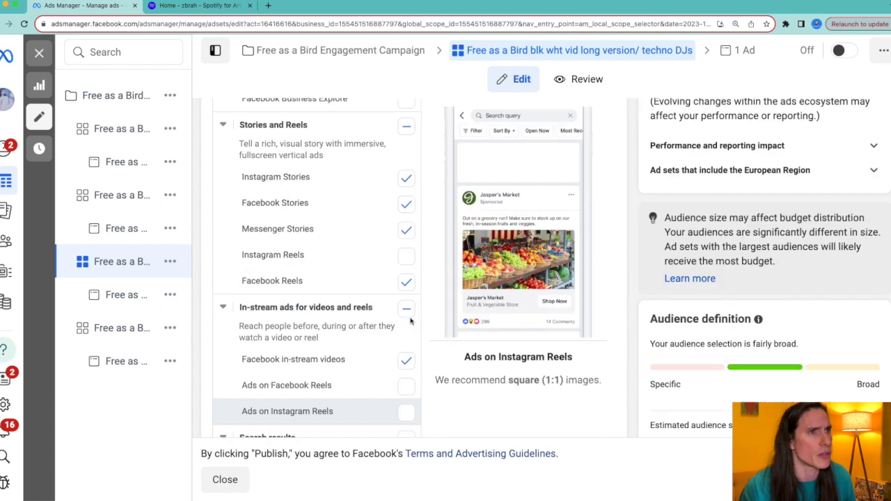
{"action": "scroll", "coordinate": [411, 321], "scroll_direction": "up", "scroll_amount": 10}
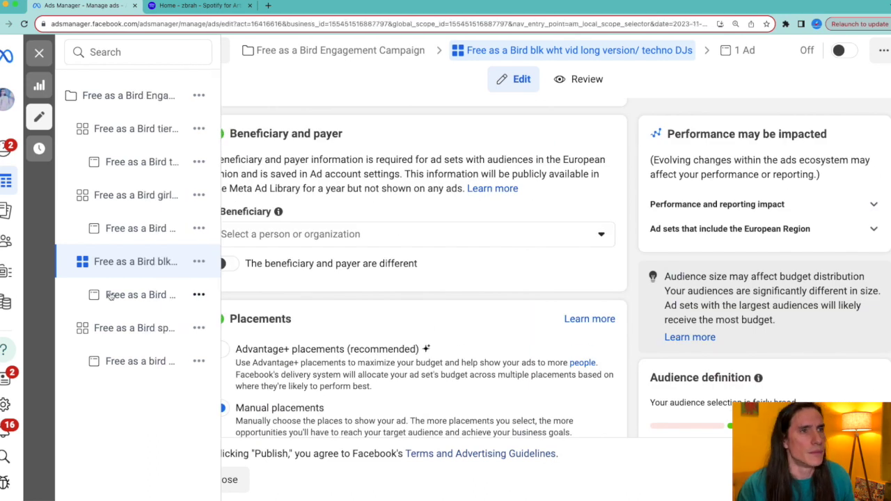
Step: Open the ad under the blk wht vid long version ad set and play its video in the enlarged feed preview, closing the preview when finished
{"action": "left_click", "coordinate": [110, 295]}
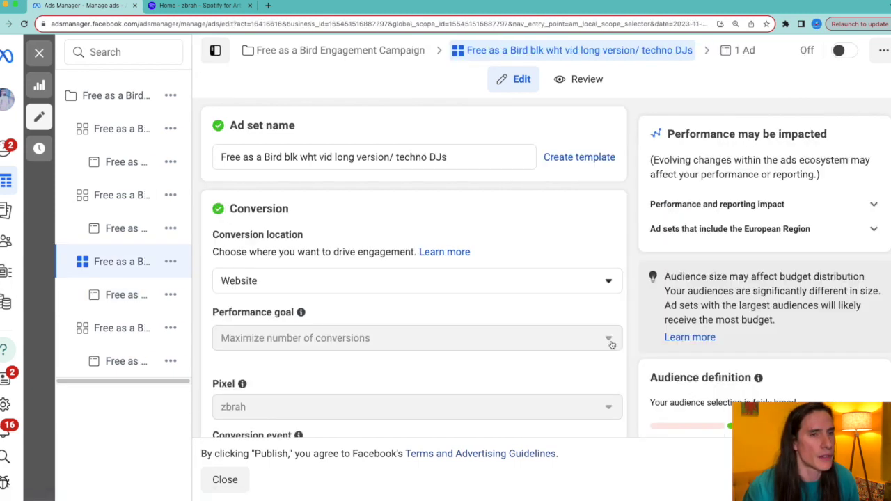
{"action": "left_click", "coordinate": [548, 219]}
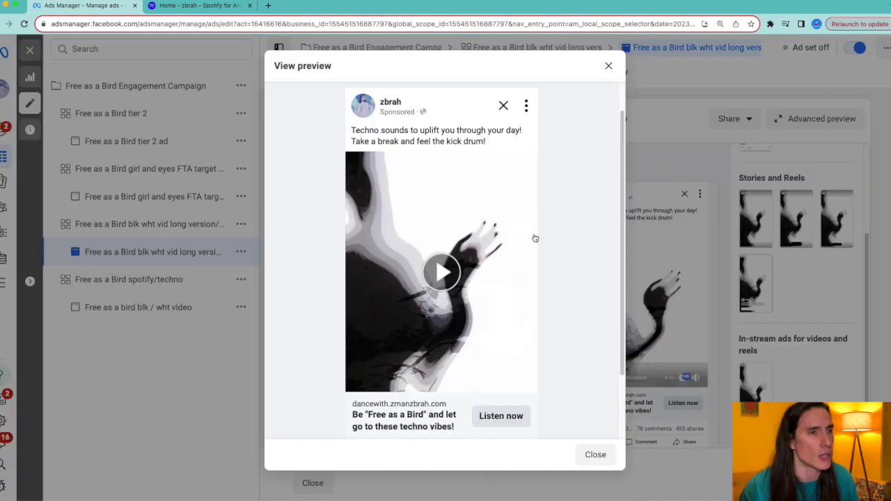
{"action": "scroll", "coordinate": [508, 264], "scroll_direction": "down", "scroll_amount": 3}
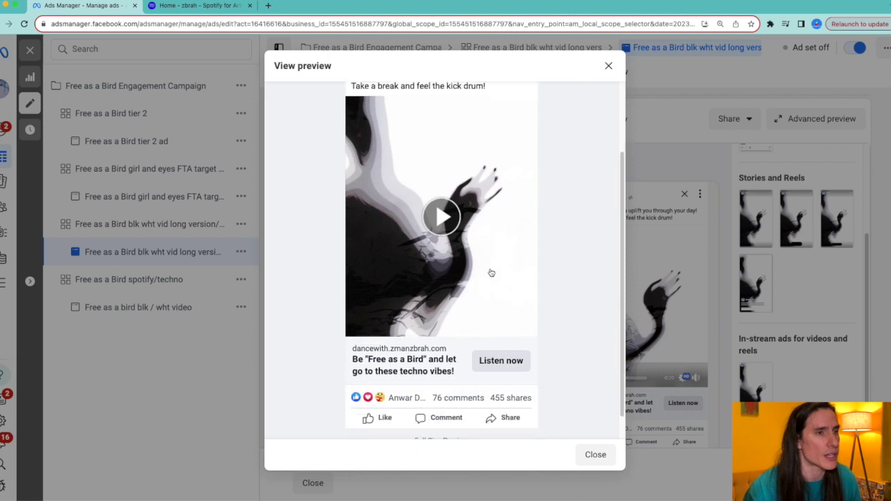
{"action": "scroll", "coordinate": [422, 244], "scroll_direction": "up", "scroll_amount": 1}
{"action": "left_click", "coordinate": [428, 227]}
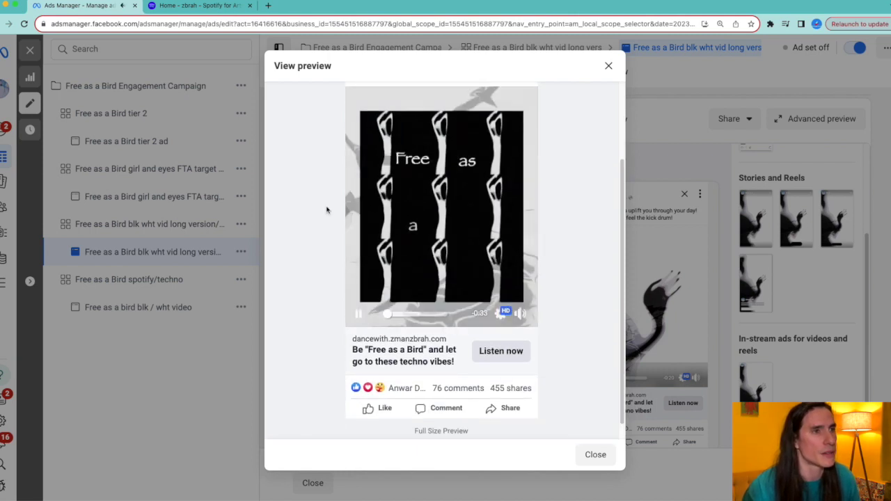
{"action": "scroll", "coordinate": [326, 210], "scroll_direction": "up", "scroll_amount": 2}
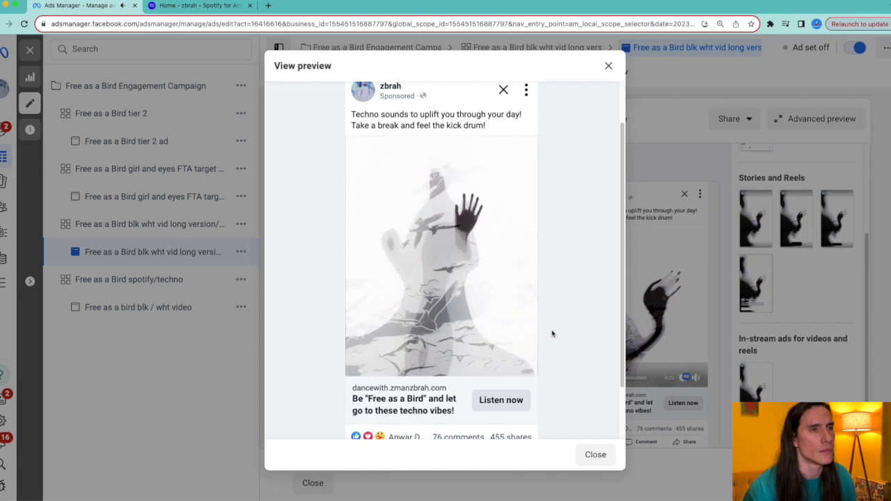
{"action": "mouse_move", "coordinate": [366, 365]}
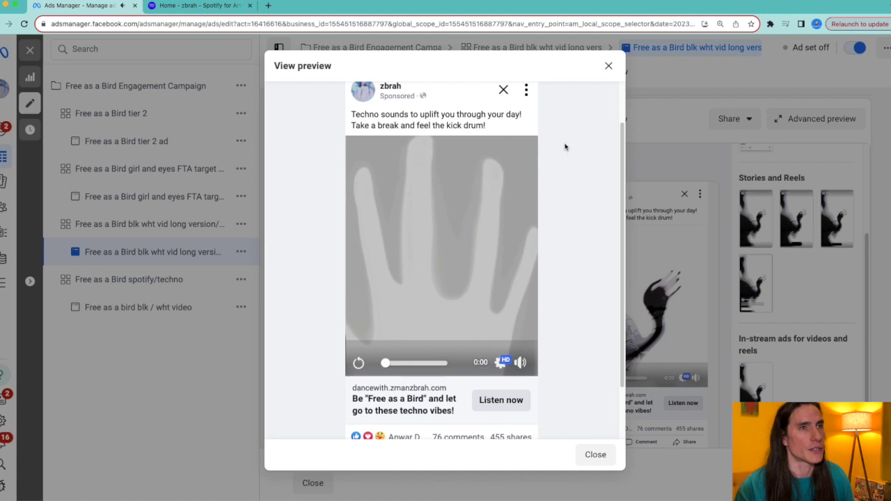
{"action": "left_click", "coordinate": [608, 66]}
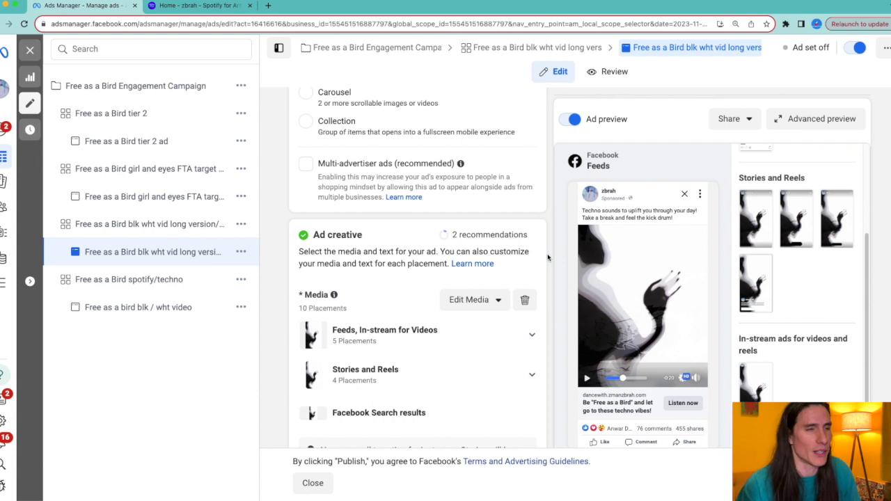
Step: Review the ad's format, media placements, primary text, headline and call to action in the ad creative settings
{"action": "scroll", "coordinate": [504, 334], "scroll_direction": "down", "scroll_amount": 1}
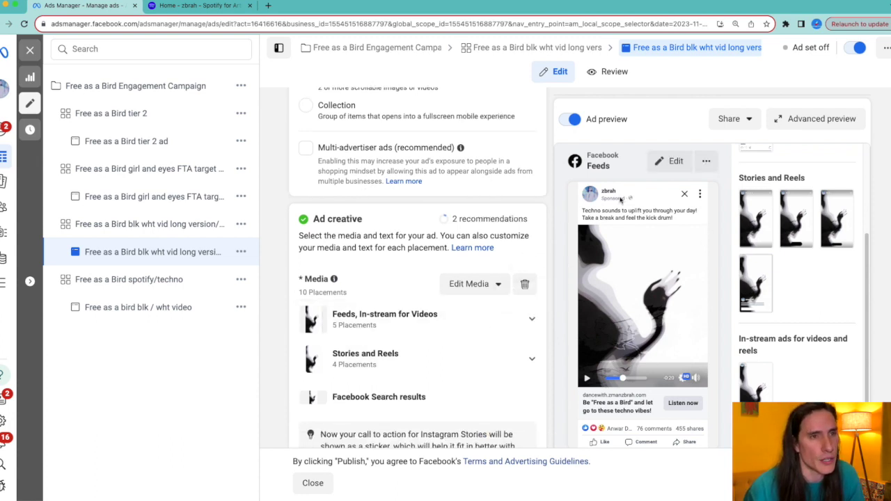
{"action": "scroll", "coordinate": [404, 374], "scroll_direction": "down", "scroll_amount": 3}
{"action": "scroll", "coordinate": [403, 374], "scroll_direction": "up", "scroll_amount": 4}
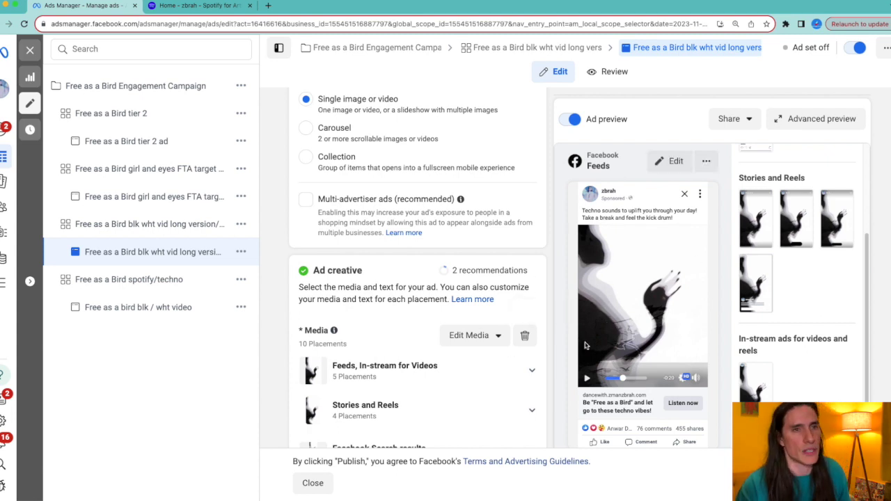
{"action": "scroll", "coordinate": [529, 327], "scroll_direction": "down", "scroll_amount": 1}
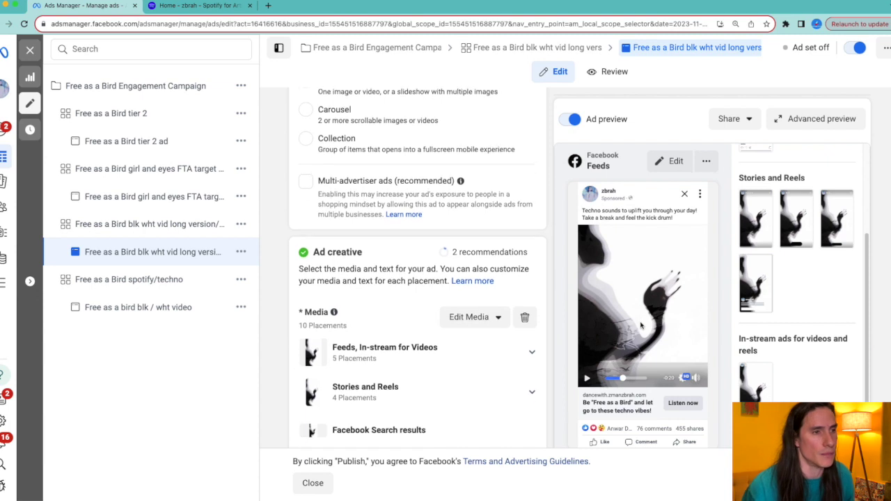
{"action": "scroll", "coordinate": [447, 347], "scroll_direction": "down", "scroll_amount": 5}
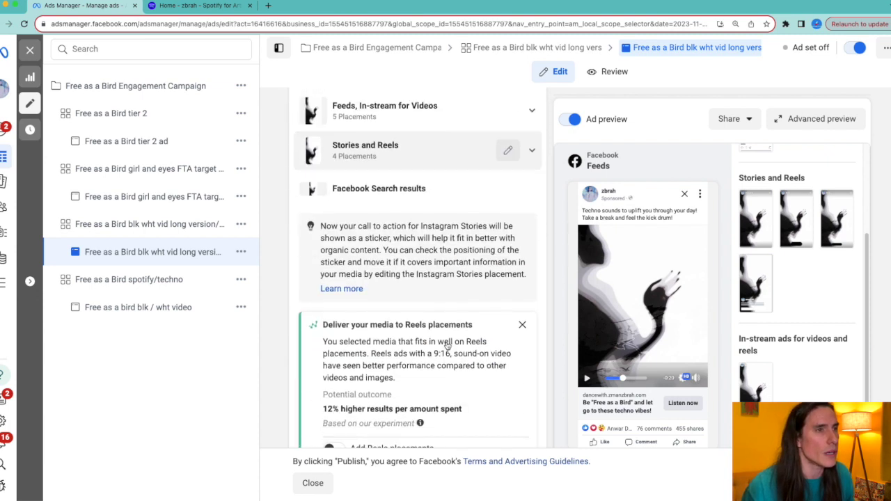
{"action": "scroll", "coordinate": [446, 342], "scroll_direction": "up", "scroll_amount": 10}
{"action": "scroll", "coordinate": [447, 345], "scroll_direction": "down", "scroll_amount": 1}
{"action": "scroll", "coordinate": [445, 314], "scroll_direction": "down", "scroll_amount": 5}
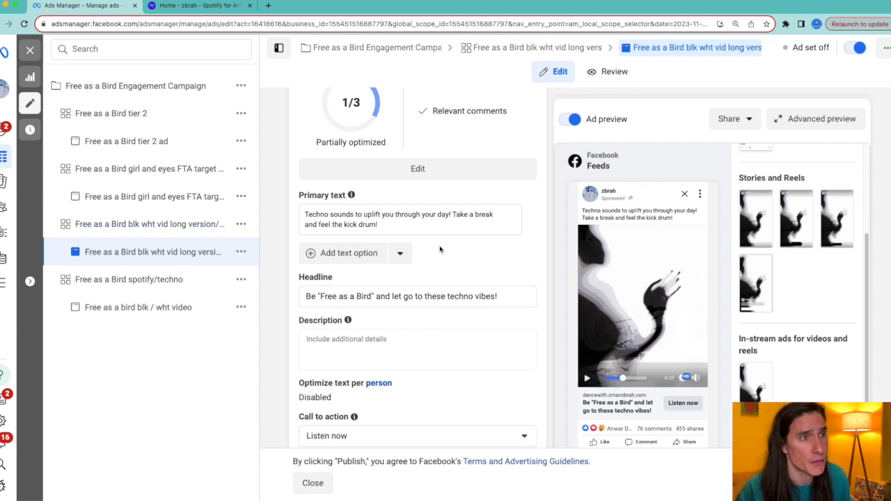
{"action": "scroll", "coordinate": [439, 251], "scroll_direction": "down", "scroll_amount": 1}
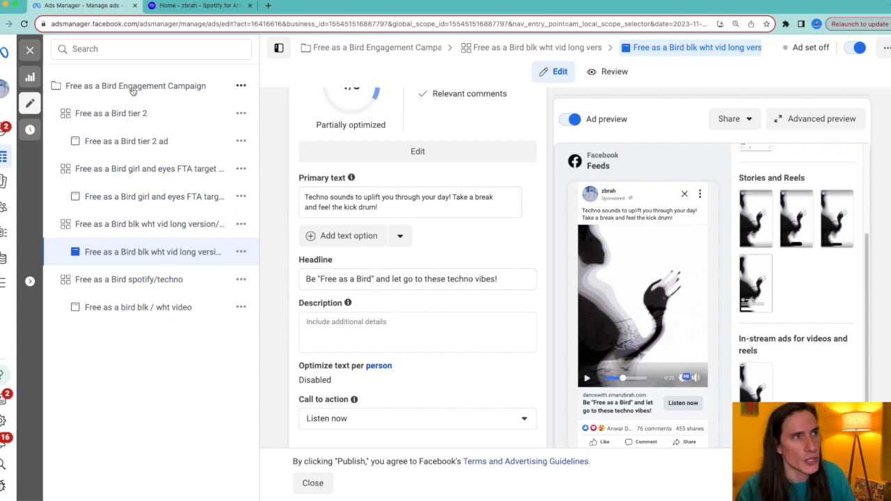
Step: Open the Free as a Bird tier 2 ad set for editing and go to its Audience section
{"action": "left_click", "coordinate": [124, 115]}
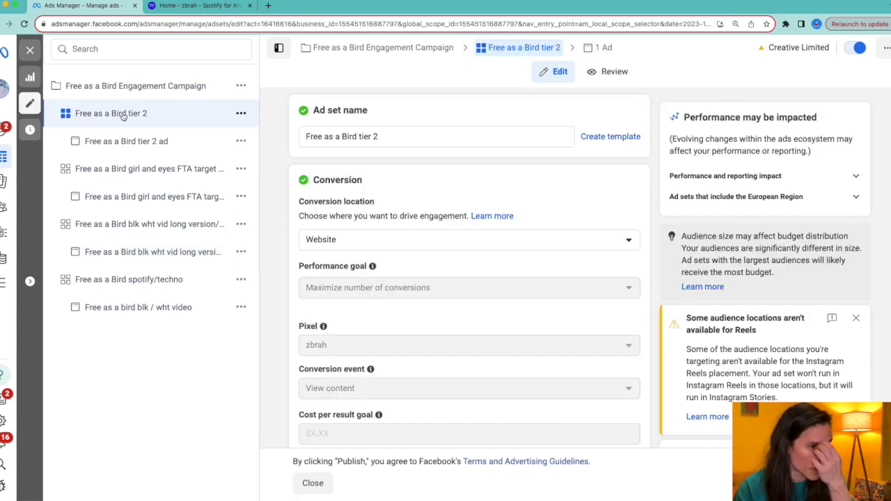
{"action": "scroll", "coordinate": [639, 407], "scroll_direction": "down", "scroll_amount": 7}
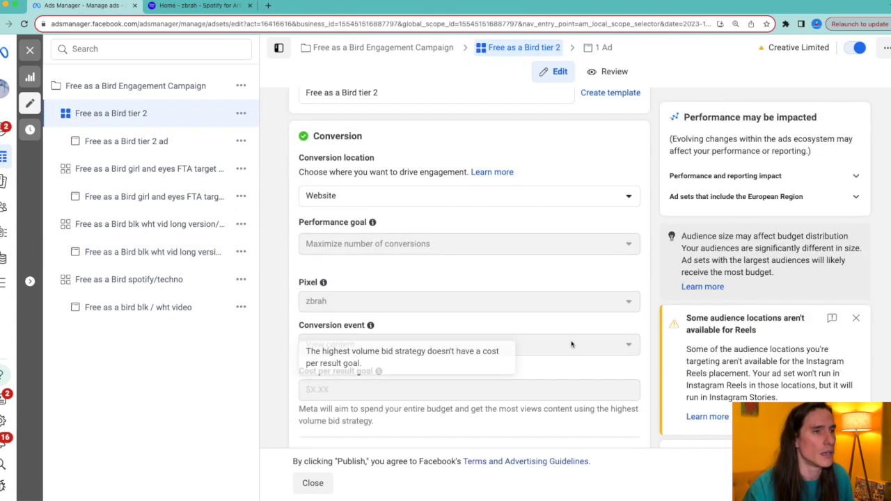
{"action": "scroll", "coordinate": [529, 312], "scroll_direction": "down", "scroll_amount": 10}
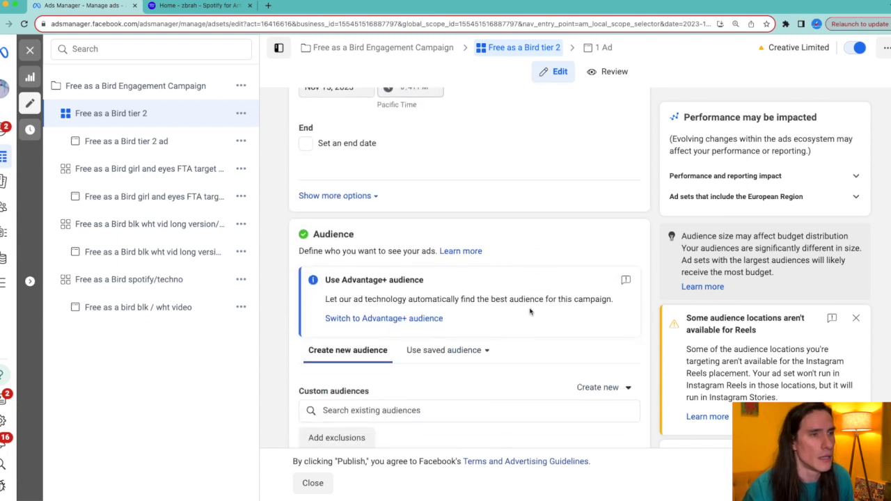
{"action": "scroll", "coordinate": [531, 311], "scroll_direction": "up", "scroll_amount": 1}
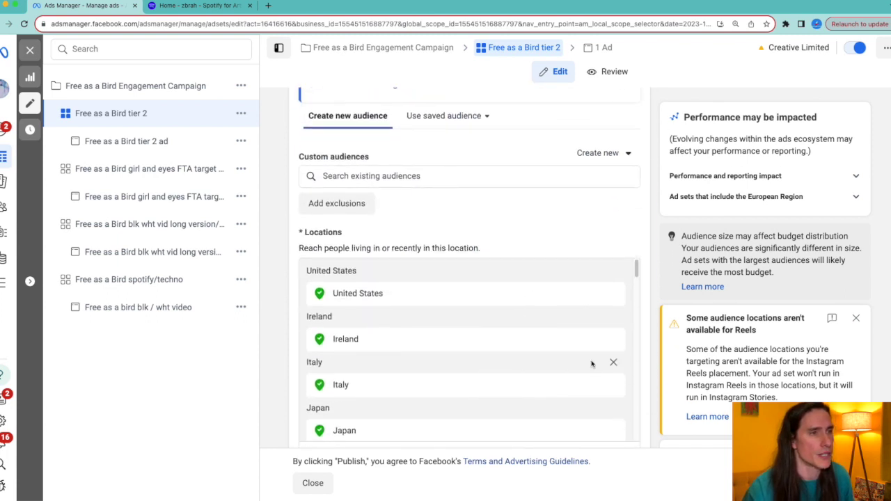
Step: Examine the countries included in the tier 2 ad set's audience locations list
{"action": "scroll", "coordinate": [591, 364], "scroll_direction": "down", "scroll_amount": 5}
{"action": "scroll", "coordinate": [591, 364], "scroll_direction": "down", "scroll_amount": 10}
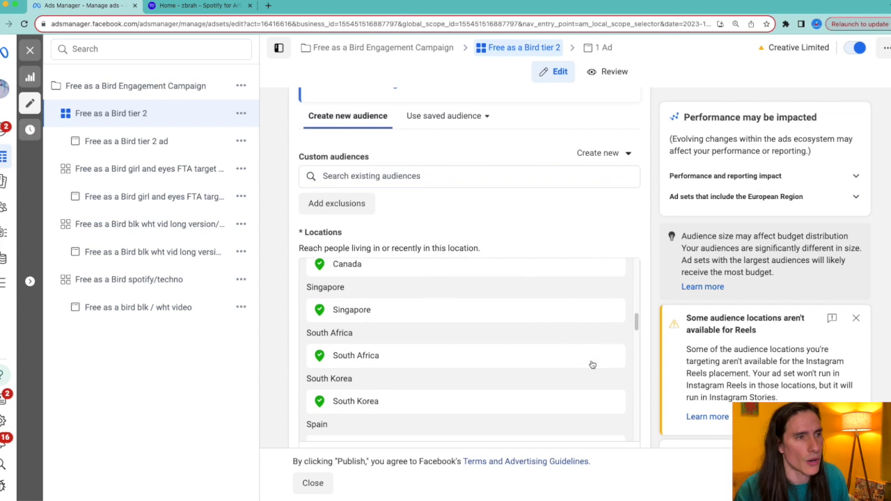
{"action": "scroll", "coordinate": [591, 364], "scroll_direction": "down", "scroll_amount": 2}
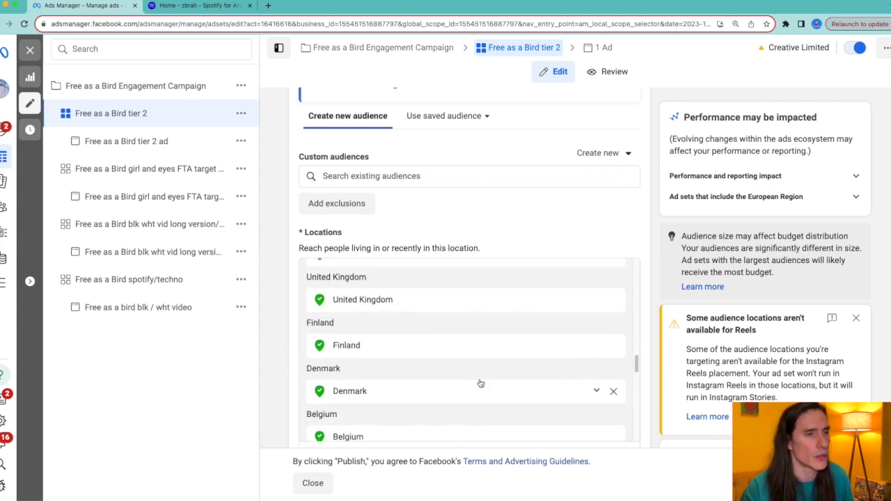
{"action": "scroll", "coordinate": [479, 383], "scroll_direction": "down", "scroll_amount": 3}
{"action": "scroll", "coordinate": [479, 382], "scroll_direction": "down", "scroll_amount": 5}
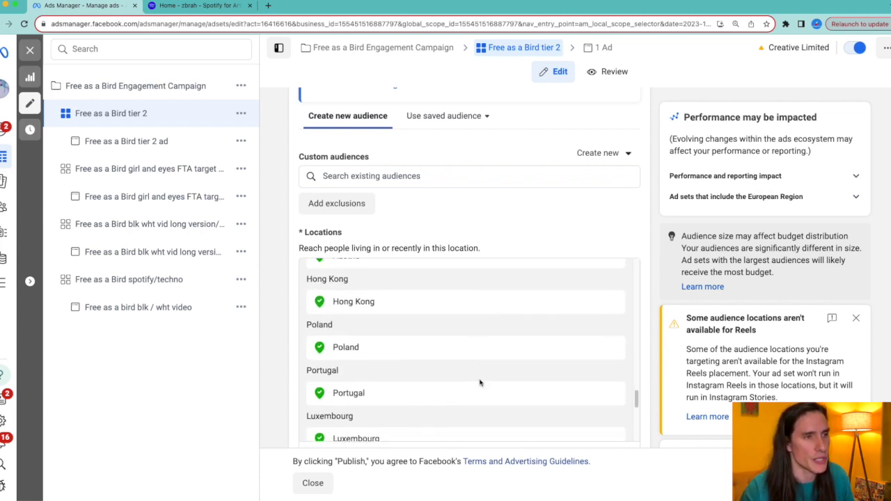
{"action": "scroll", "coordinate": [473, 350], "scroll_direction": "down", "scroll_amount": 5}
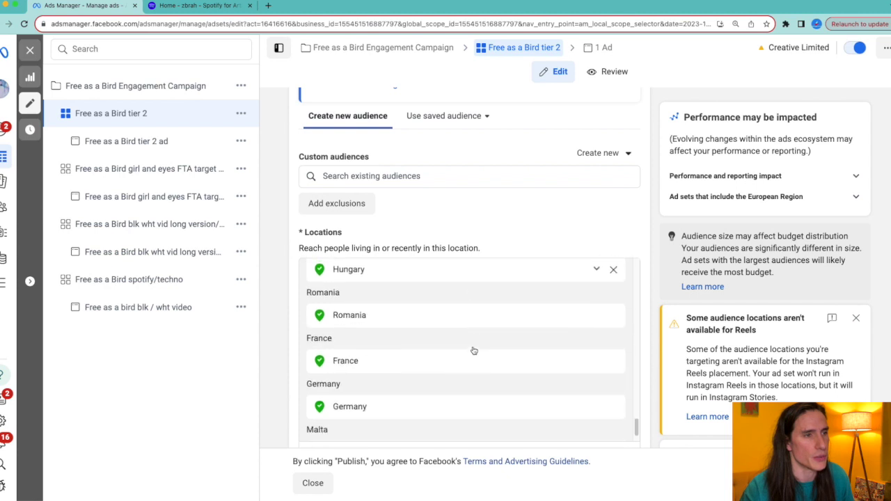
{"action": "scroll", "coordinate": [473, 350], "scroll_direction": "up", "scroll_amount": 4}
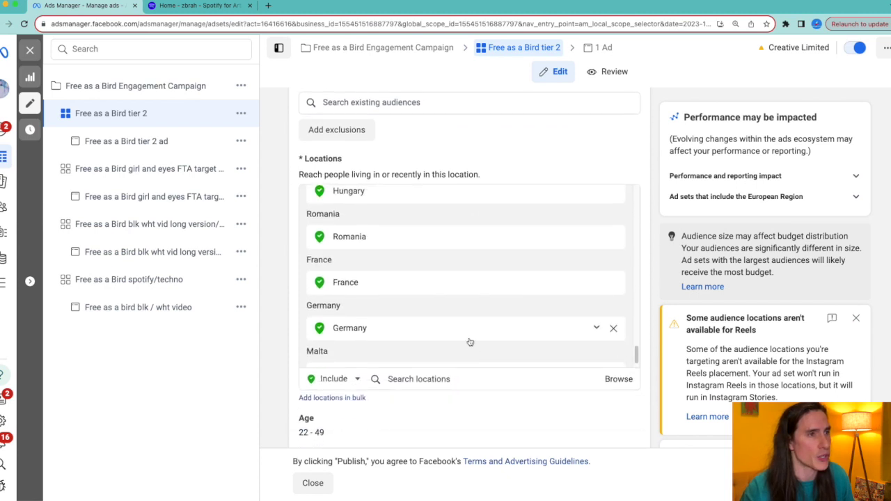
{"action": "scroll", "coordinate": [459, 293], "scroll_direction": "up", "scroll_amount": 3}
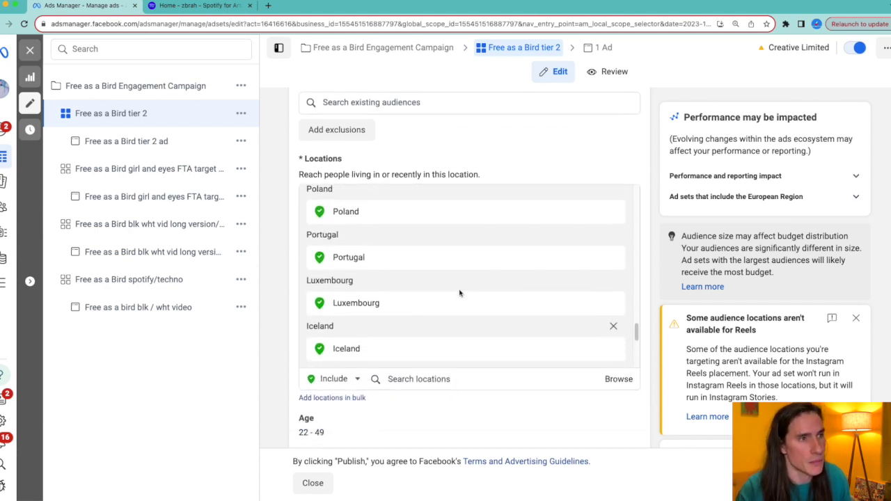
{"action": "scroll", "coordinate": [459, 293], "scroll_direction": "up", "scroll_amount": 4}
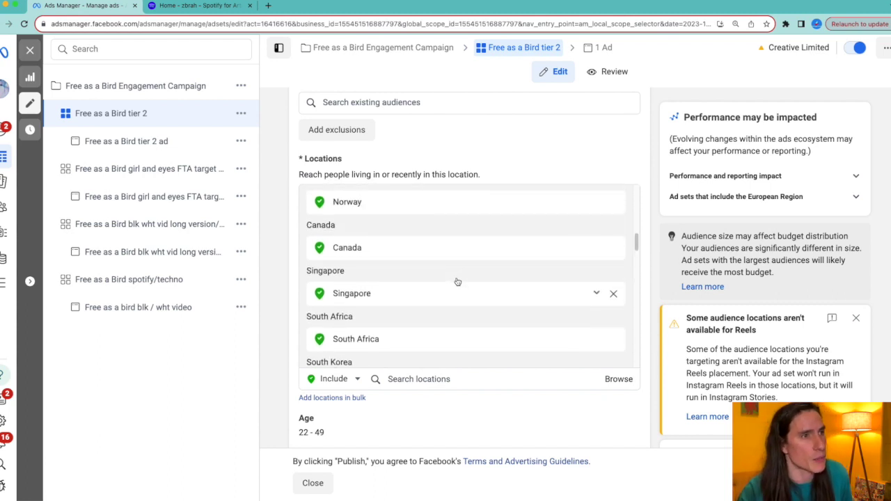
{"action": "scroll", "coordinate": [456, 281], "scroll_direction": "up", "scroll_amount": 1}
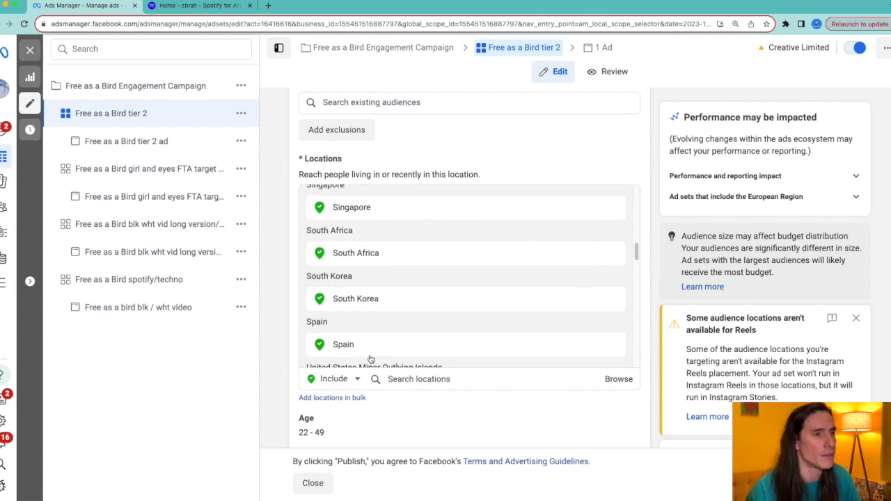
Step: Review the tier 2 ad set's age, gender and detailed targeting interests
{"action": "scroll", "coordinate": [370, 358], "scroll_direction": "down", "scroll_amount": 5}
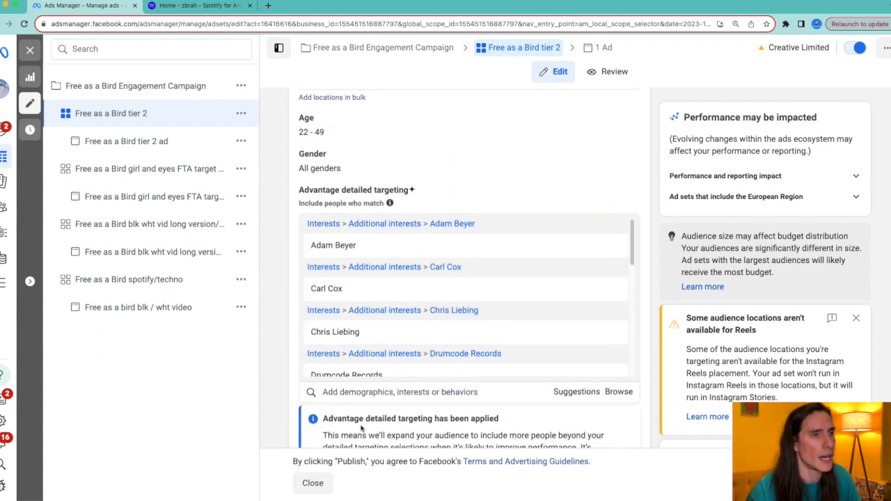
{"action": "scroll", "coordinate": [384, 321], "scroll_direction": "down", "scroll_amount": 1}
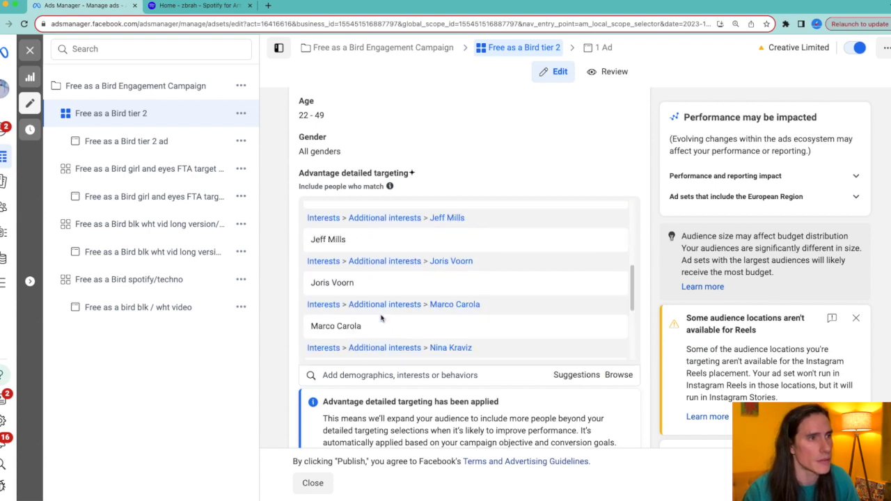
{"action": "scroll", "coordinate": [382, 318], "scroll_direction": "up", "scroll_amount": 5}
{"action": "scroll", "coordinate": [382, 318], "scroll_direction": "down", "scroll_amount": 8}
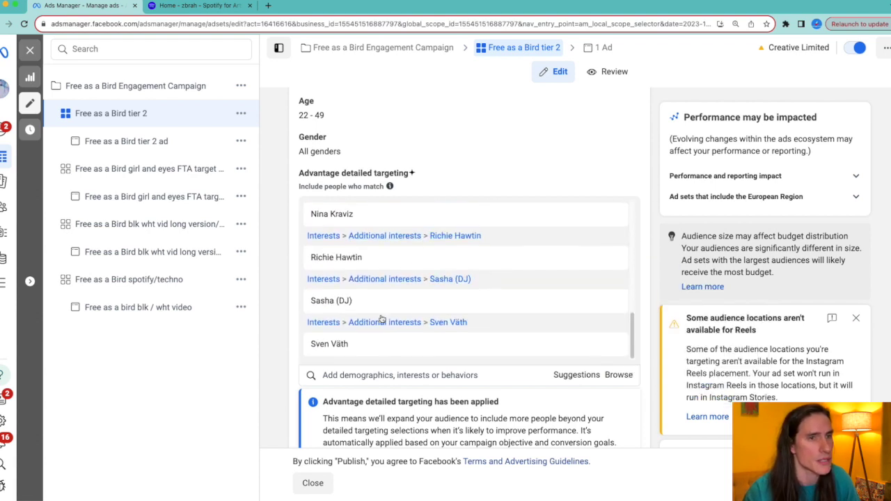
Step: Check the tier 2 ad set's beneficiary and its manual placements, including feeds, Stories and Reels
{"action": "scroll", "coordinate": [343, 369], "scroll_direction": "down", "scroll_amount": 8}
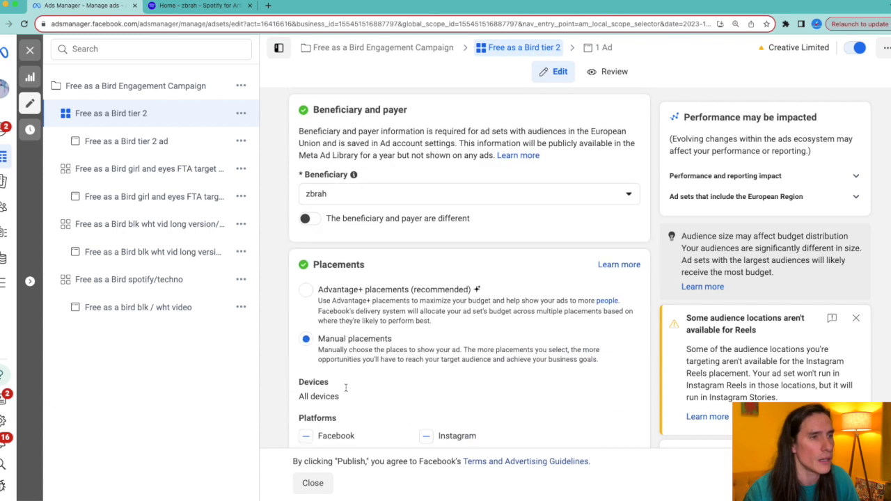
{"action": "scroll", "coordinate": [345, 388], "scroll_direction": "down", "scroll_amount": 10}
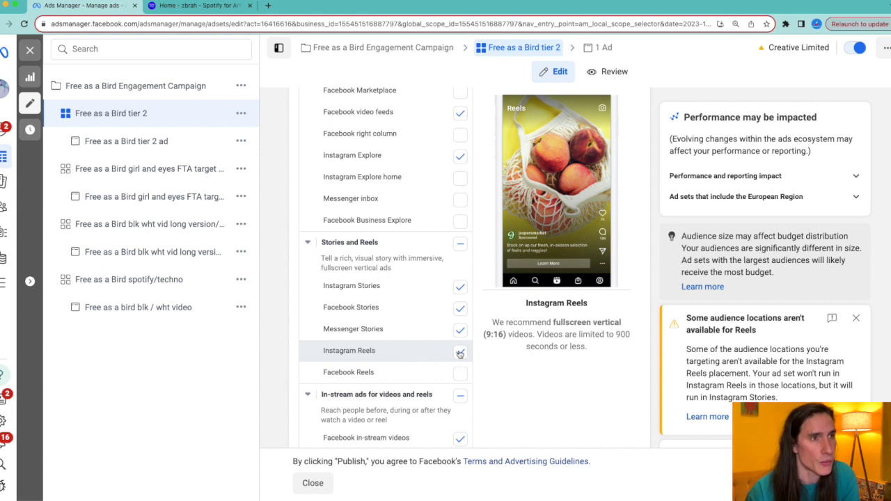
{"action": "scroll", "coordinate": [427, 417], "scroll_direction": "up", "scroll_amount": 1}
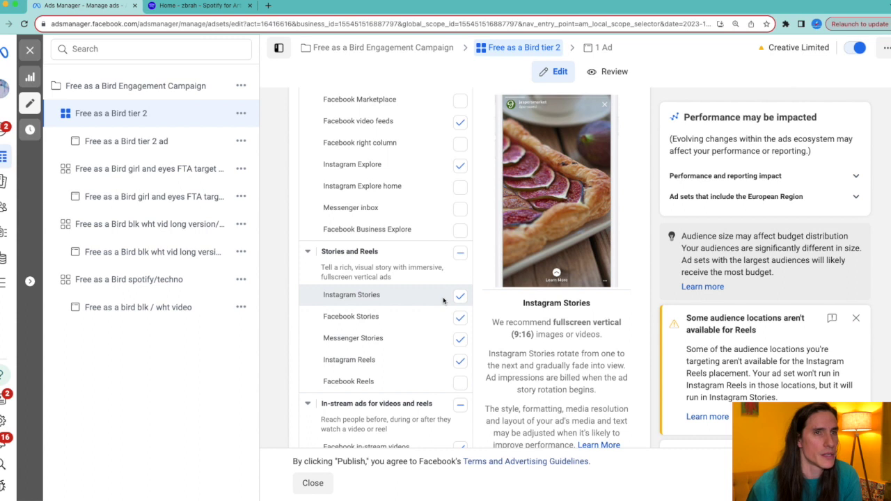
{"action": "scroll", "coordinate": [445, 306], "scroll_direction": "up", "scroll_amount": 8}
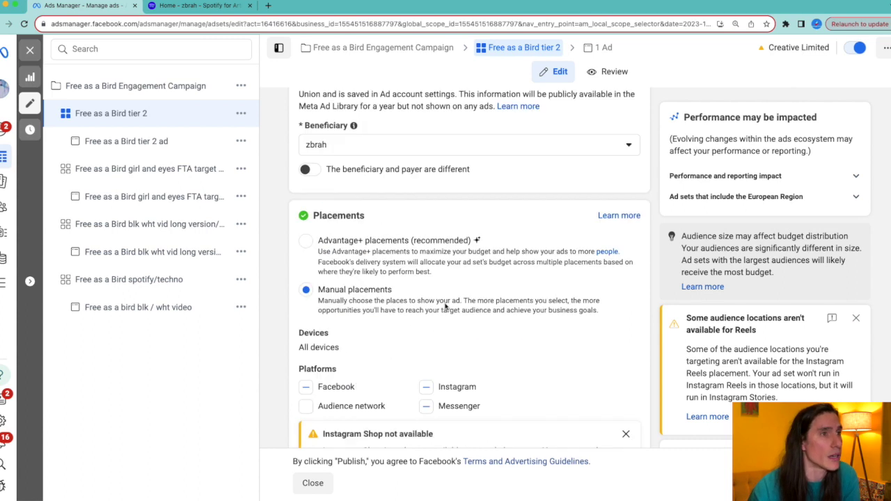
Step: Open the Free as a Bird tier 2 ad and review its ad setup, format and creative media
{"action": "left_click", "coordinate": [149, 142]}
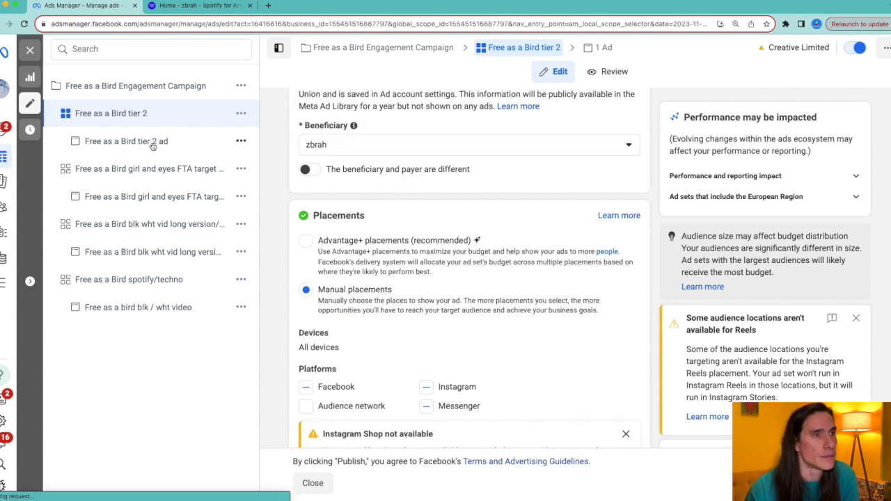
{"action": "scroll", "coordinate": [525, 335], "scroll_direction": "down", "scroll_amount": 5}
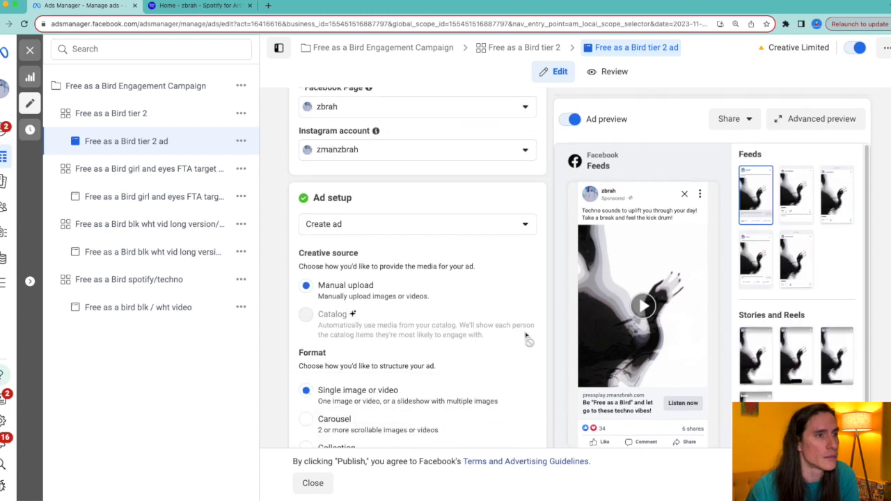
{"action": "scroll", "coordinate": [524, 334], "scroll_direction": "up", "scroll_amount": 2}
{"action": "scroll", "coordinate": [453, 283], "scroll_direction": "down", "scroll_amount": 3}
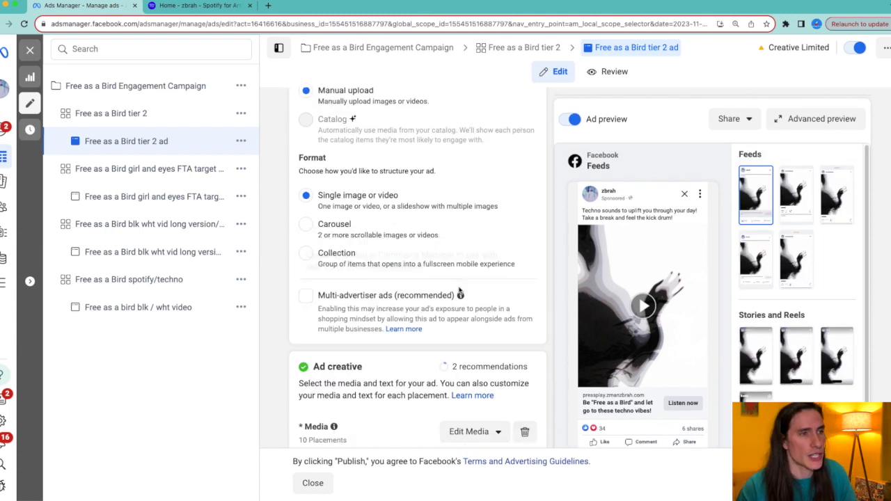
{"action": "scroll", "coordinate": [409, 360], "scroll_direction": "down", "scroll_amount": 2}
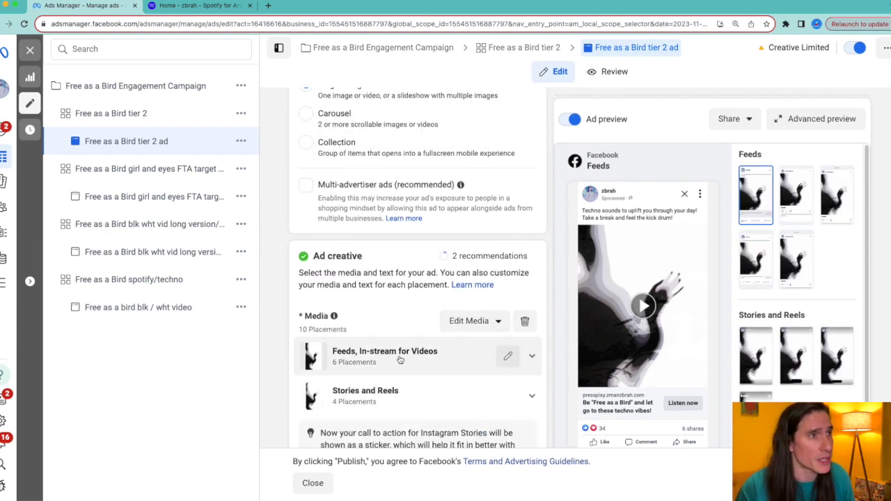
{"action": "left_click", "coordinate": [241, 114]}
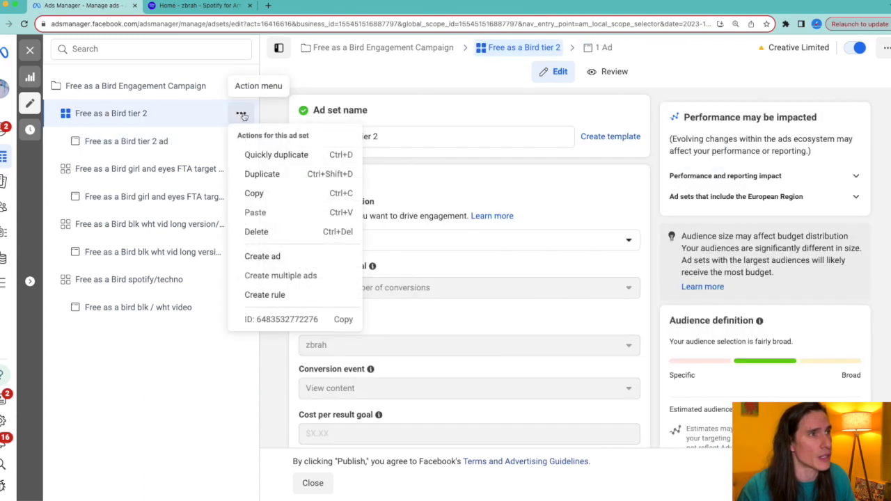
{"action": "left_click", "coordinate": [272, 174]}
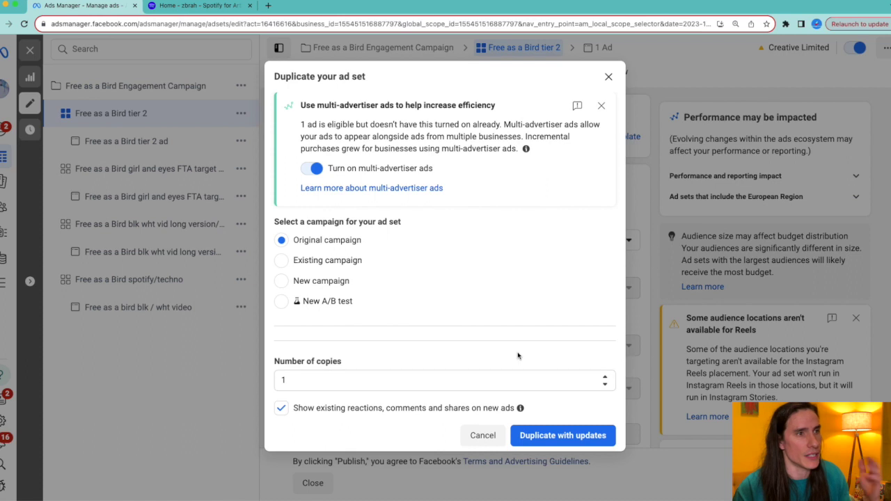
{"action": "left_click", "coordinate": [482, 436]}
{"action": "scroll", "coordinate": [499, 325], "scroll_direction": "down", "scroll_amount": 5}
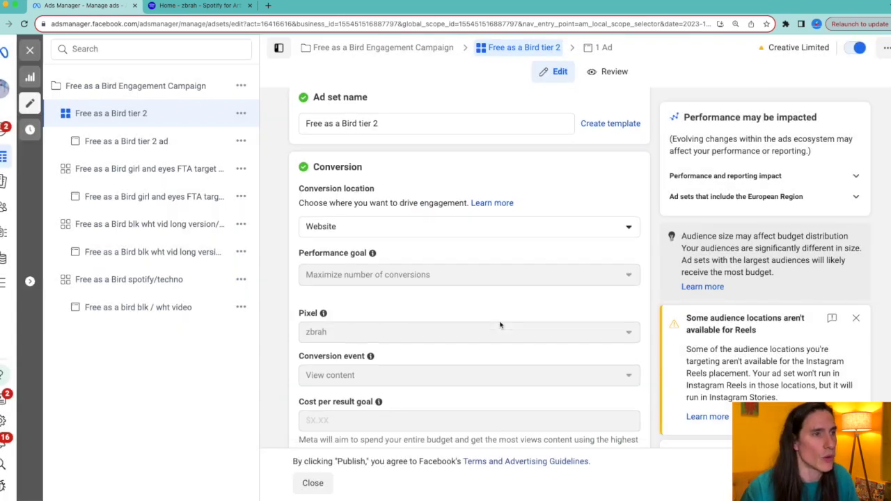
Step: Open the Free as a Bird tier 2 ad and check its call to action and destination website URL
{"action": "left_click", "coordinate": [113, 141]}
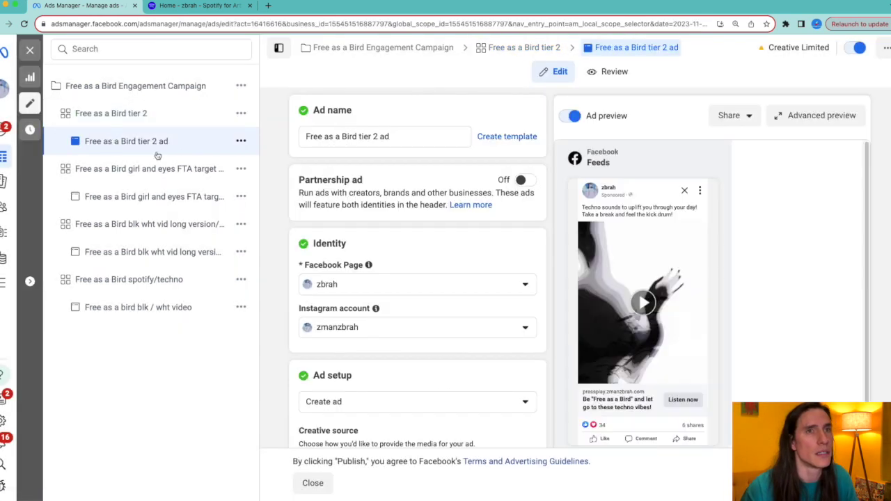
{"action": "scroll", "coordinate": [394, 327], "scroll_direction": "down", "scroll_amount": 5}
{"action": "scroll", "coordinate": [398, 351], "scroll_direction": "down", "scroll_amount": 10}
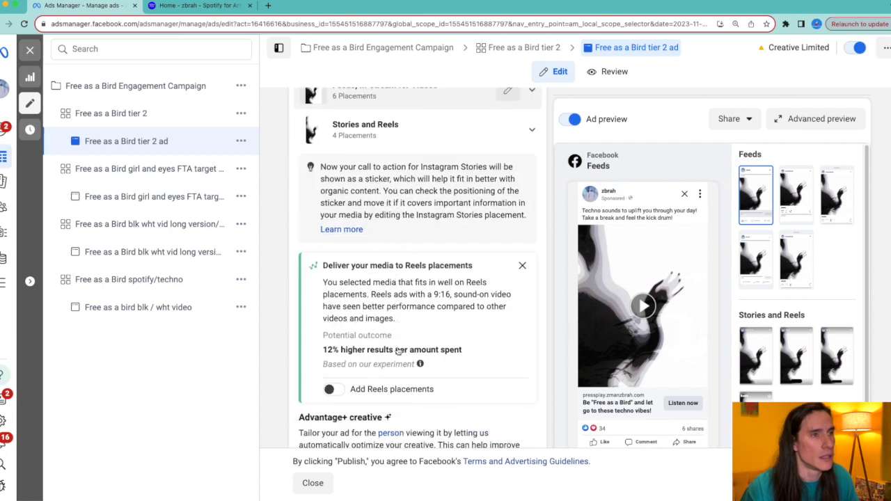
{"action": "scroll", "coordinate": [397, 352], "scroll_direction": "down", "scroll_amount": 3}
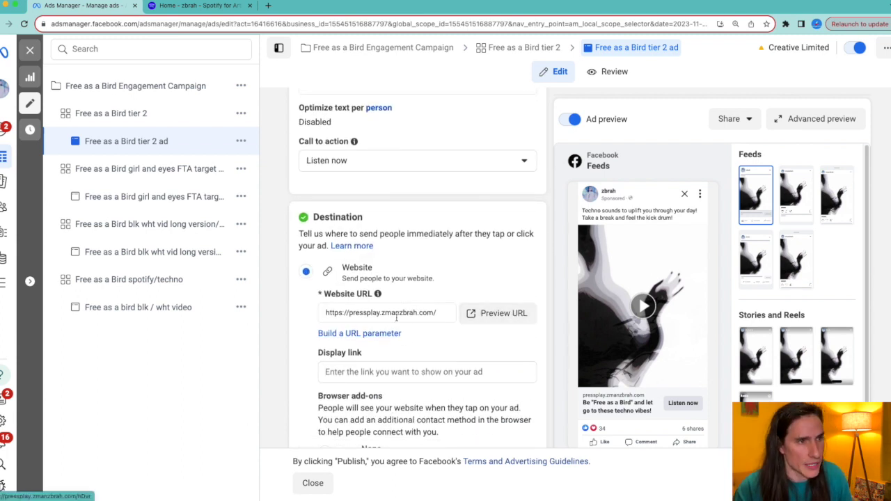
{"action": "scroll", "coordinate": [397, 317], "scroll_direction": "up", "scroll_amount": 3}
{"action": "scroll", "coordinate": [418, 313], "scroll_direction": "down", "scroll_amount": 3}
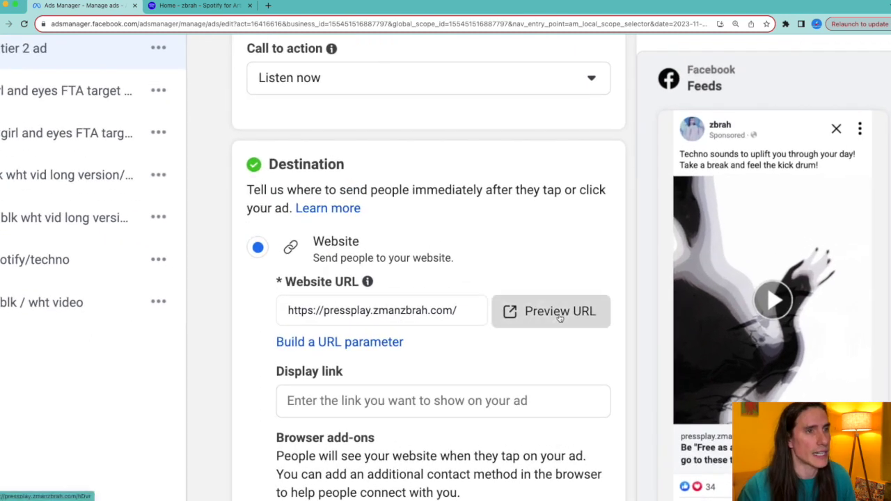
Step: Preview the ad's website URL, look over the streaming service links on the landing page, and return to the ad in Ads Manager
{"action": "left_click", "coordinate": [561, 313]}
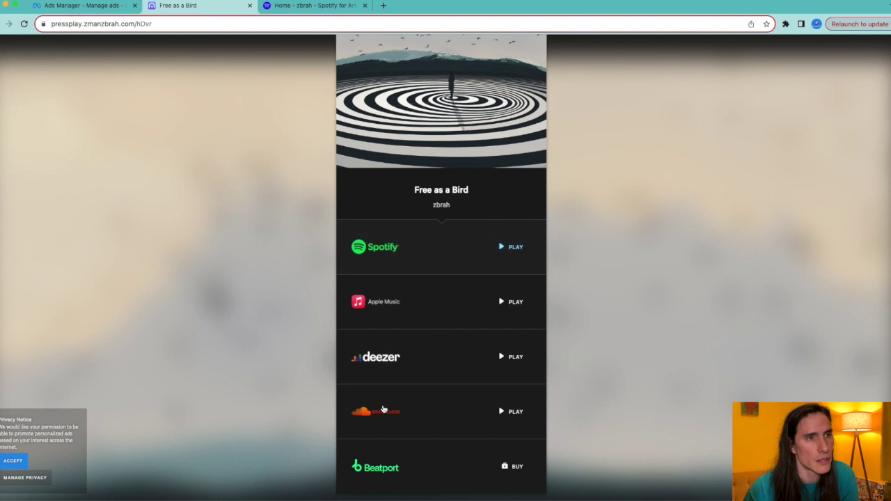
{"action": "scroll", "coordinate": [383, 410], "scroll_direction": "up", "scroll_amount": 3}
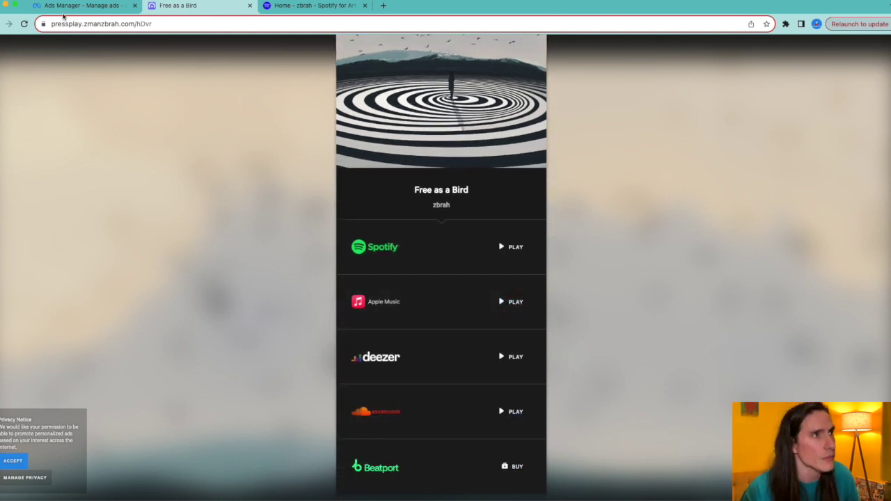
{"action": "left_click", "coordinate": [70, 7]}
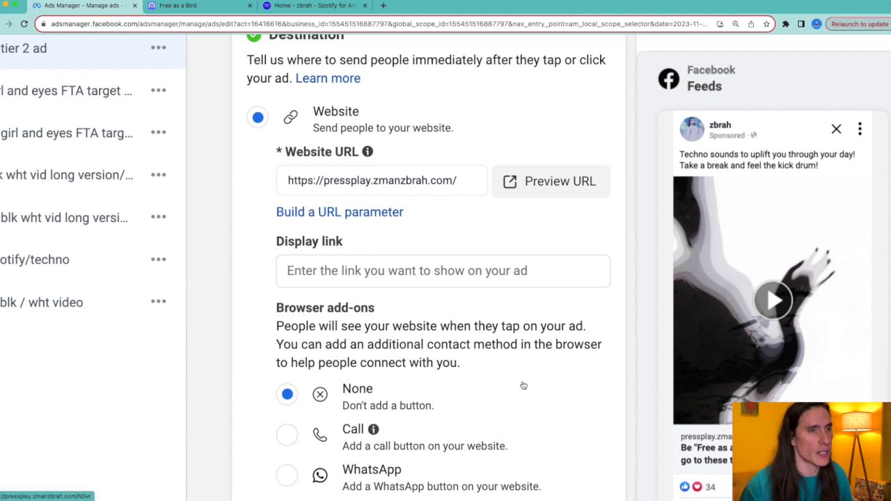
{"action": "key", "text": "ctrl+minus"}
{"action": "key", "text": "ctrl+minus"}
{"action": "key", "text": "ctrl+minus"}
{"action": "key", "text": "ctrl+minus"}
{"action": "key", "text": "ctrl+minus"}
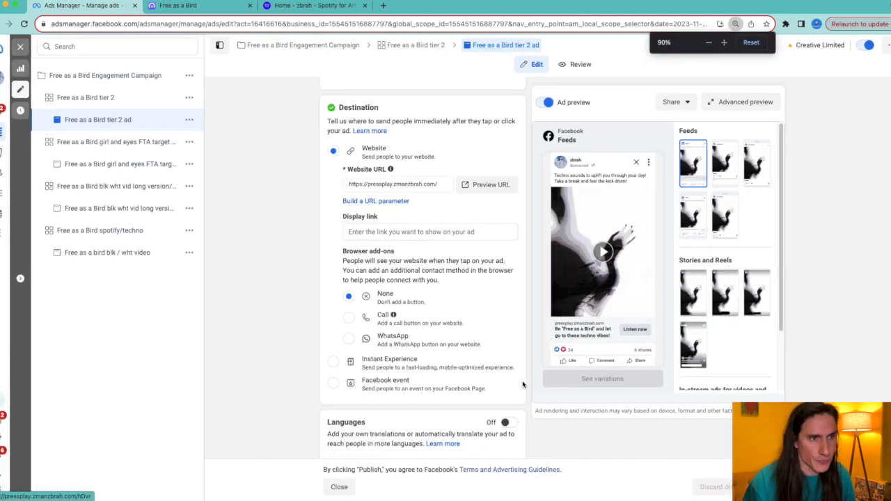
{"action": "key", "text": "ctrl+minus"}
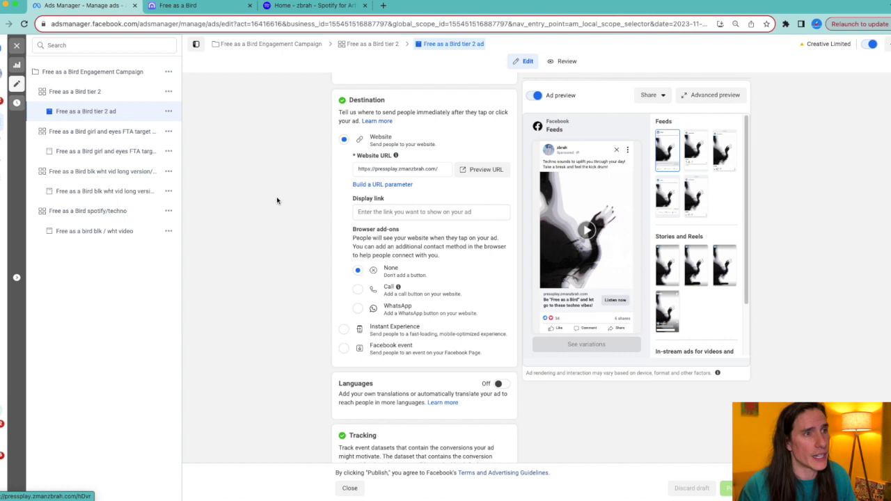
Step: Switch to Spotify for Artists and open the stats of Free as a Bird from the songs list
{"action": "left_click", "coordinate": [299, 9]}
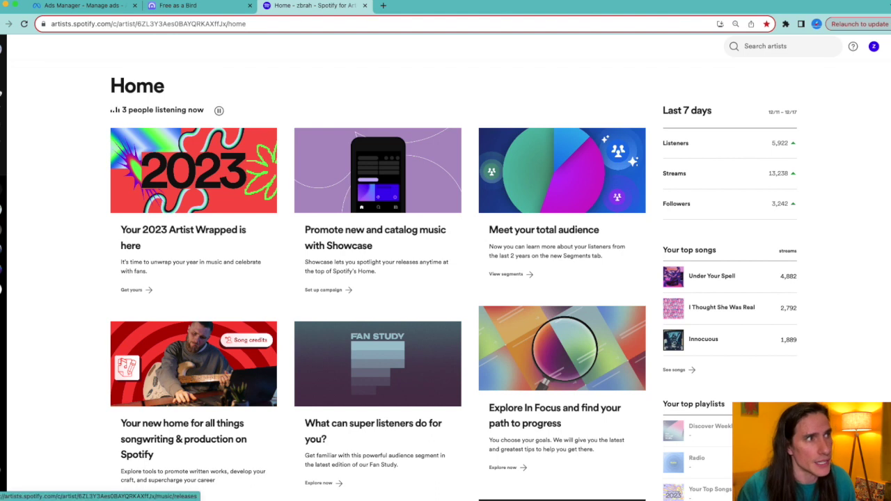
{"action": "left_click", "coordinate": [1, 93]}
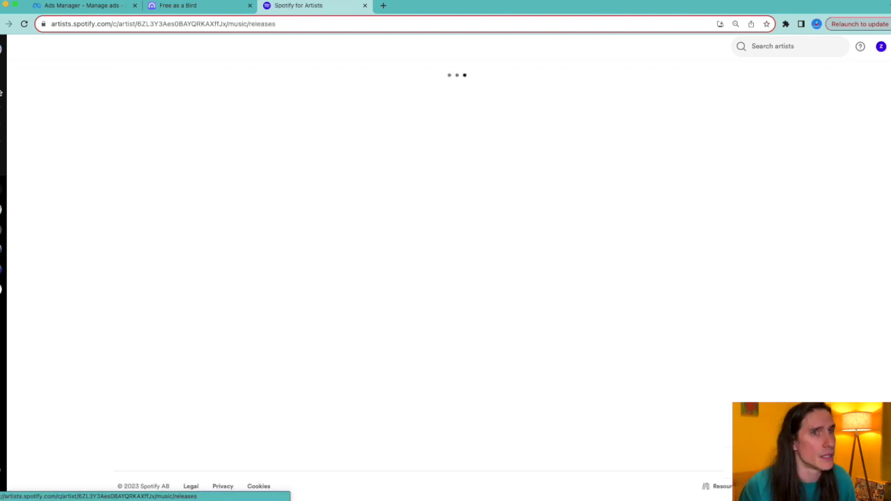
{"action": "left_click", "coordinate": [165, 118]}
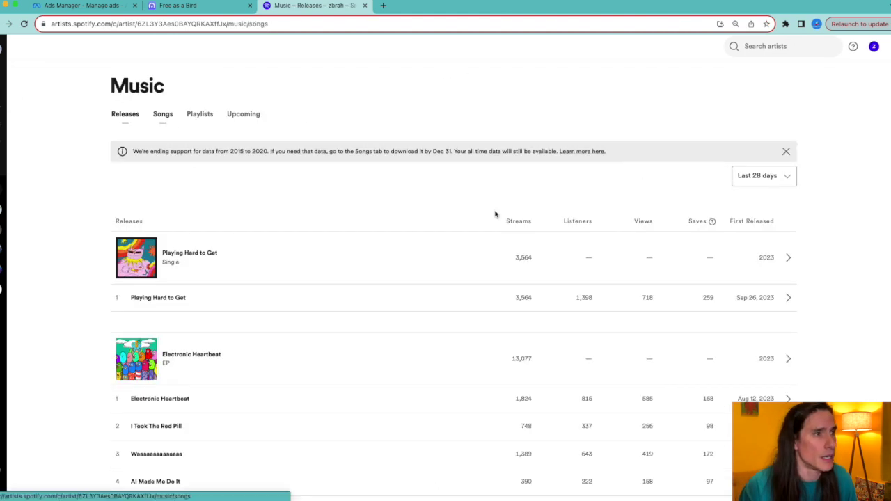
{"action": "scroll", "coordinate": [299, 292], "scroll_direction": "down", "scroll_amount": 2}
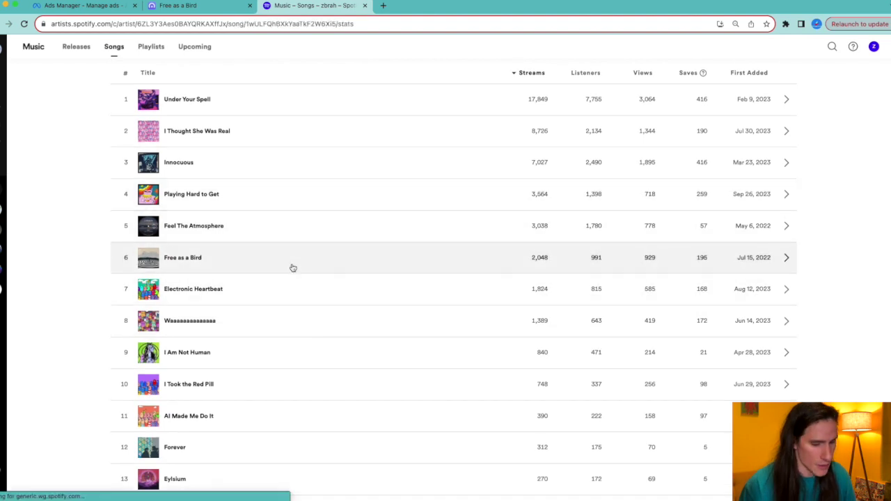
{"action": "left_click", "coordinate": [290, 267]}
{"action": "key", "text": "ctrl+plus"}
{"action": "key", "text": "ctrl+minus"}
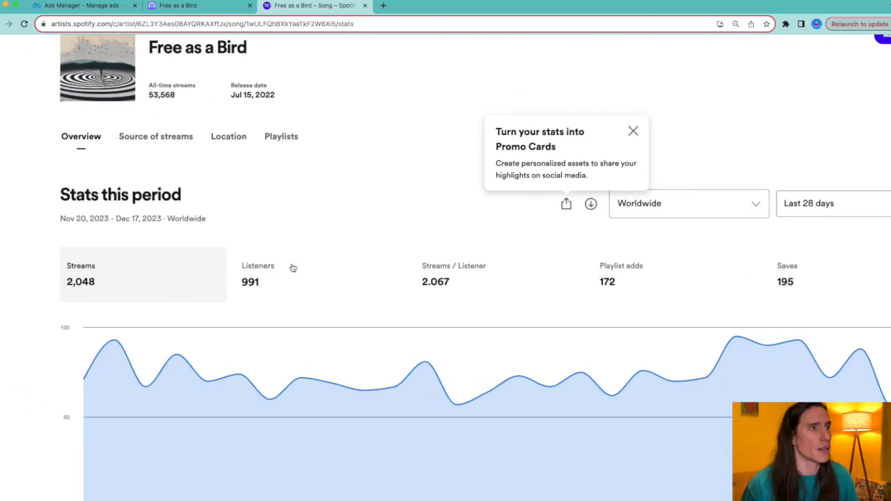
{"action": "key", "text": "ctrl+minus"}
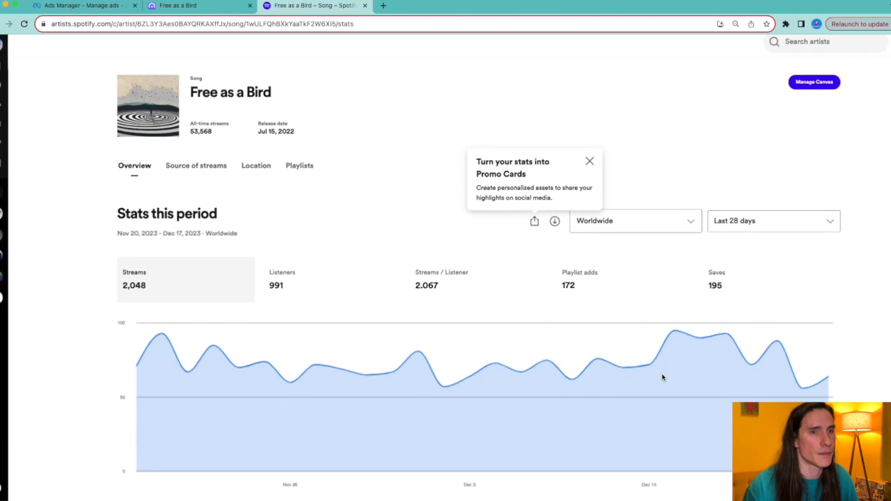
Step: Set a custom date range of 11/01/2023 to 11/30/2023 for the Free as a Bird song stats
{"action": "left_click", "coordinate": [751, 221]}
{"action": "left_click", "coordinate": [731, 321]}
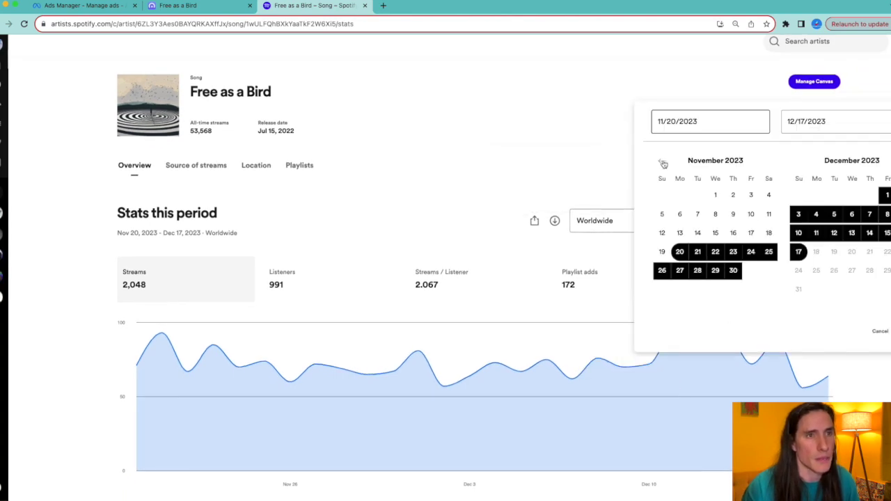
{"action": "left_click", "coordinate": [715, 195]}
{"action": "left_click", "coordinate": [732, 271]}
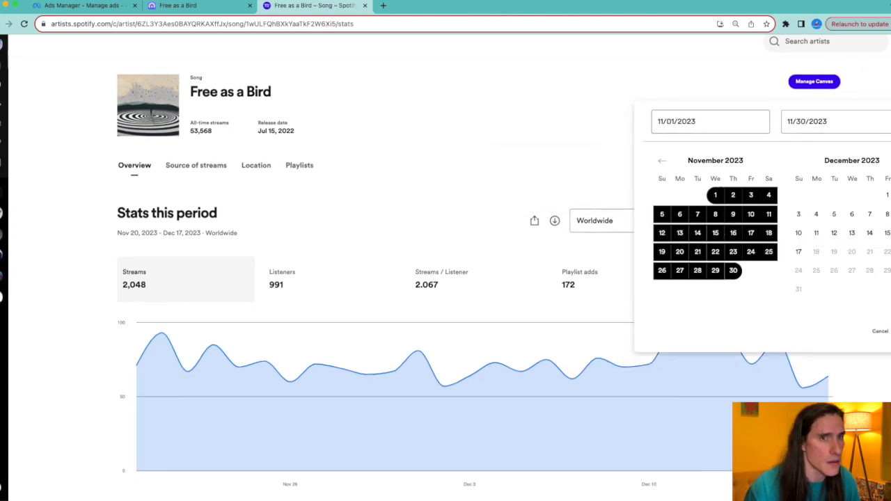
Step: Examine the song's November streams, listeners, streams per listener, playlist adds and saves
{"action": "scroll", "coordinate": [734, 364], "scroll_direction": "down", "scroll_amount": 2}
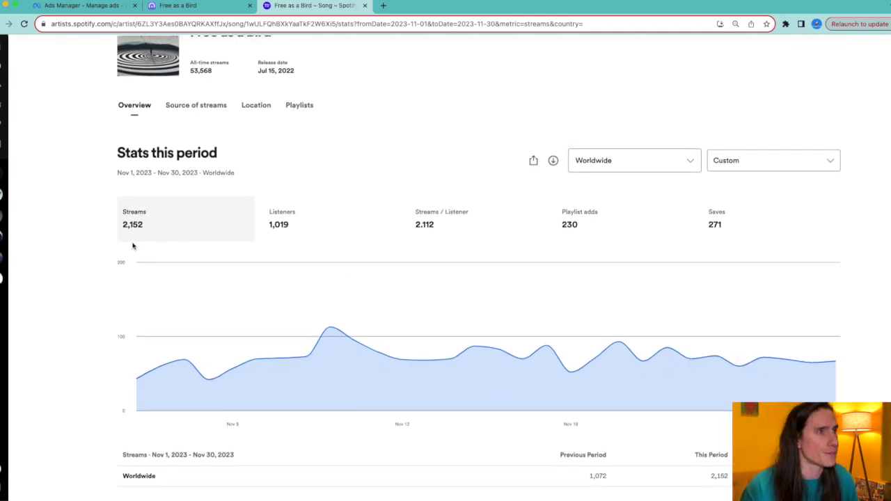
{"action": "scroll", "coordinate": [133, 246], "scroll_direction": "down", "scroll_amount": 1}
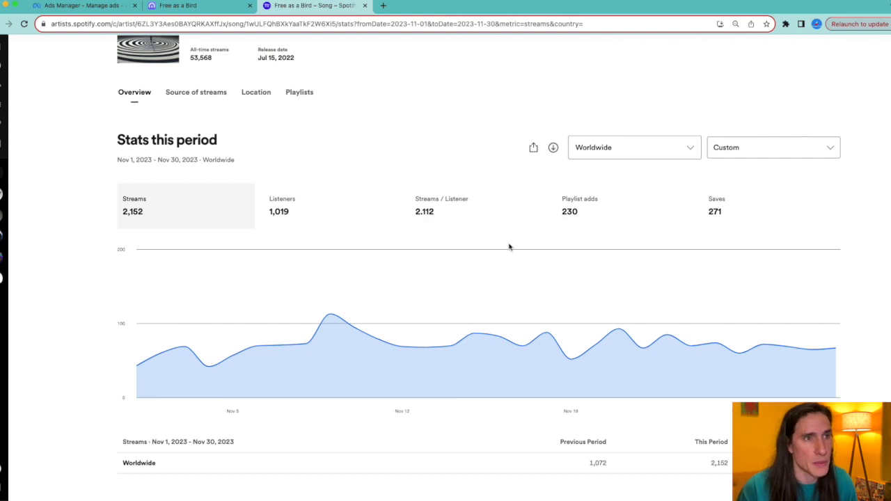
{"action": "scroll", "coordinate": [595, 233], "scroll_direction": "up", "scroll_amount": 5}
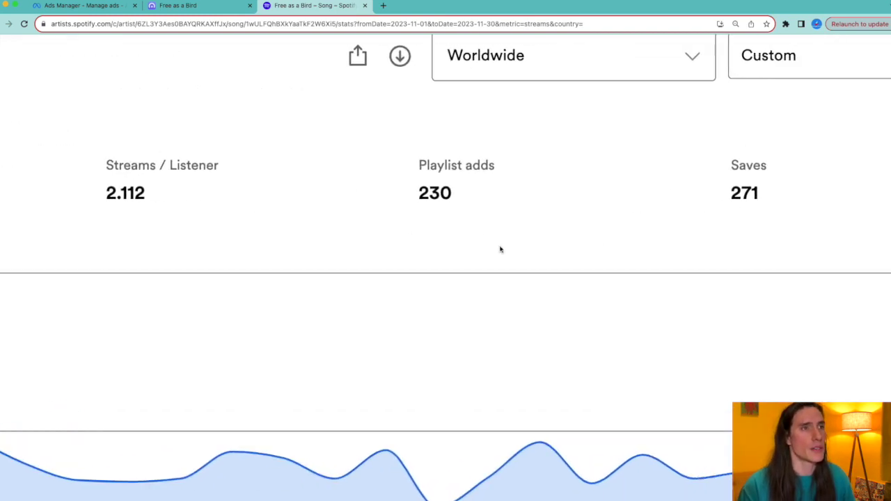
{"action": "scroll", "coordinate": [698, 203], "scroll_direction": "right", "scroll_amount": 2}
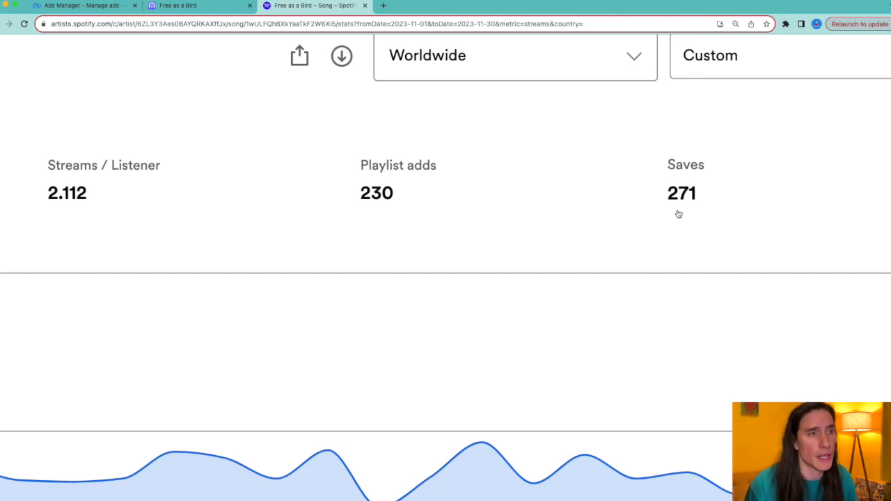
{"action": "scroll", "coordinate": [673, 227], "scroll_direction": "right", "scroll_amount": 1}
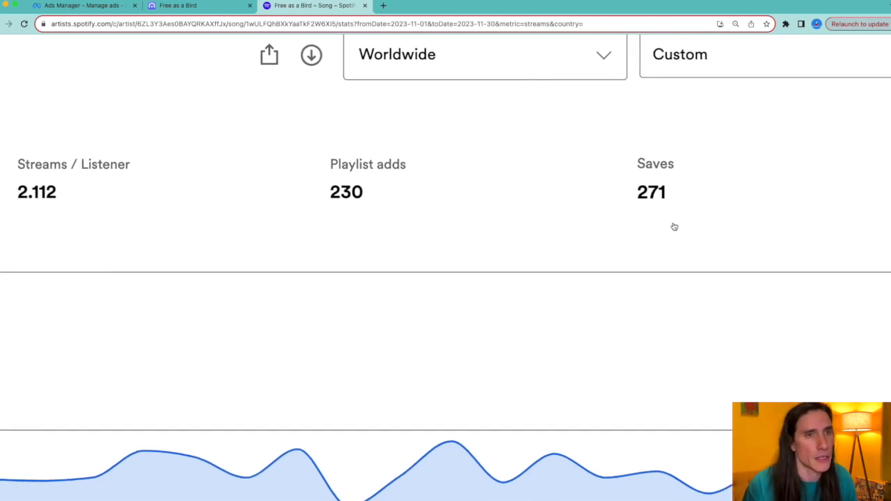
{"action": "scroll", "coordinate": [674, 227], "scroll_direction": "down", "scroll_amount": 3}
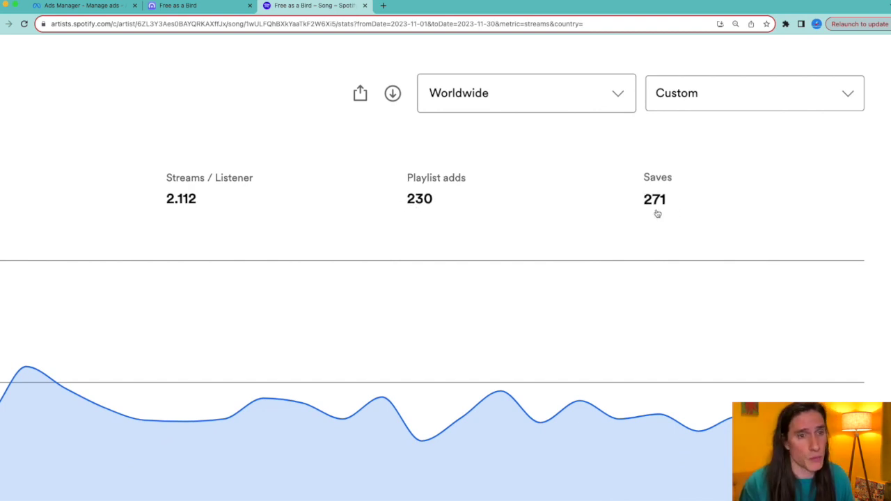
{"action": "scroll", "coordinate": [656, 213], "scroll_direction": "down", "scroll_amount": 5}
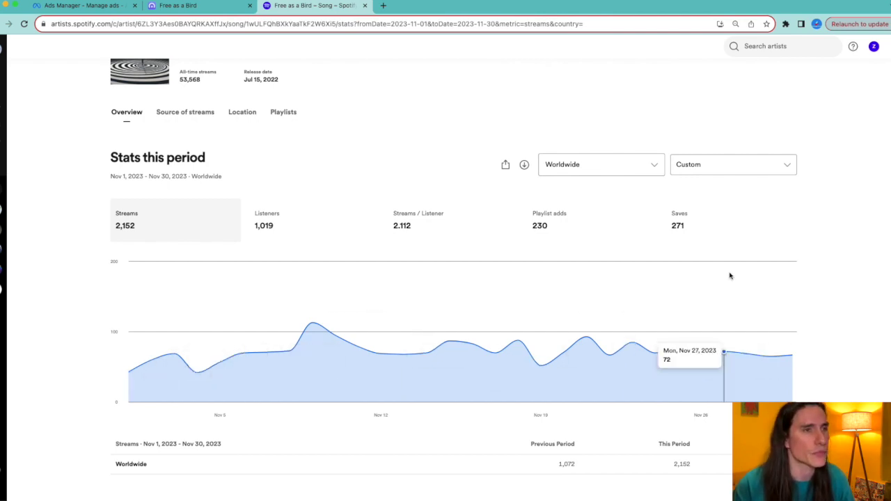
{"action": "scroll", "coordinate": [694, 299], "scroll_direction": "up", "scroll_amount": 1}
Step: Switch back to Ads Manager, close the ad editor, and set the reporting date range to Jan 1, 2023 – Jan 31, 2023
{"action": "left_click", "coordinate": [92, 6]}
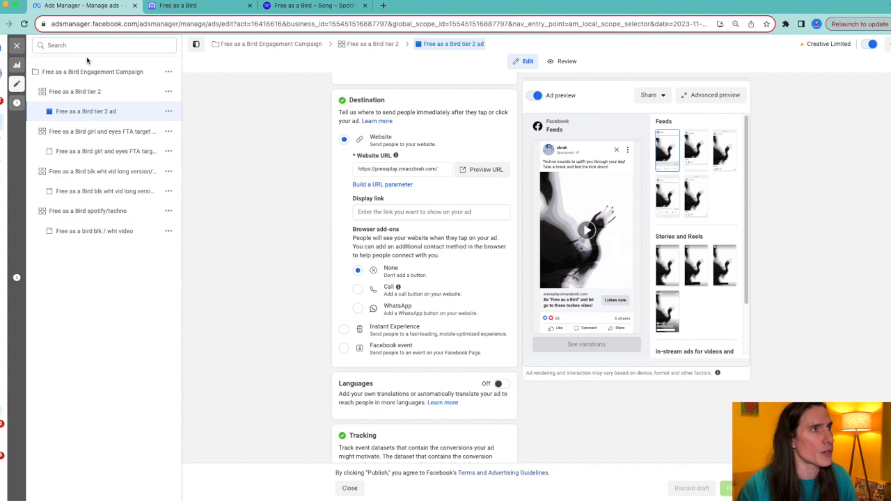
{"action": "left_click", "coordinate": [17, 45]}
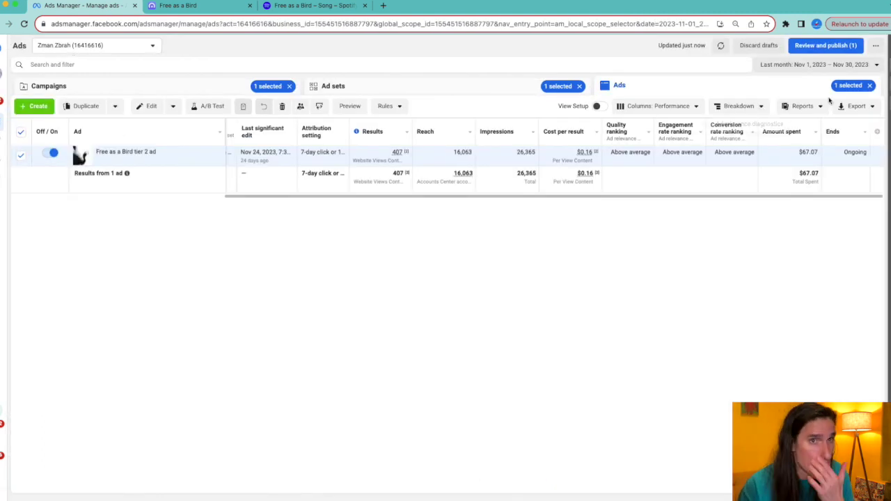
{"action": "left_click", "coordinate": [821, 64]}
{"action": "left_click", "coordinate": [611, 102]}
{"action": "left_click", "coordinate": [611, 101]}
{"action": "left_click", "coordinate": [611, 102]}
{"action": "left_click", "coordinate": [611, 101]}
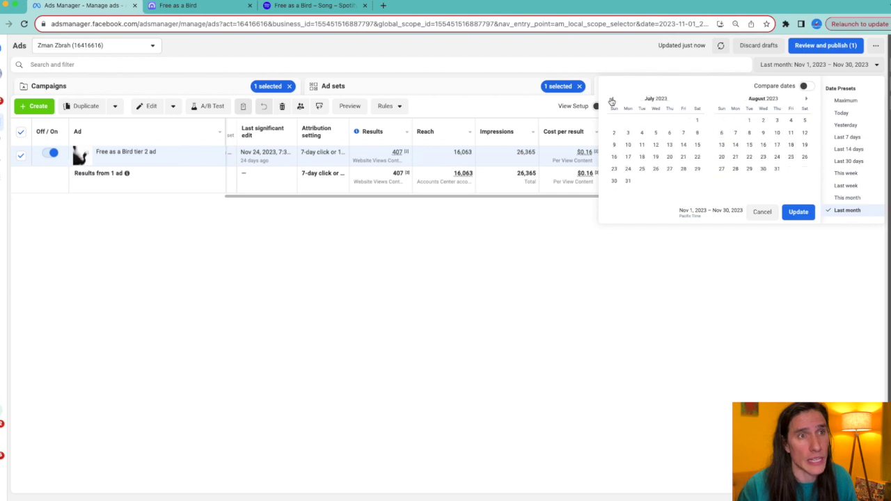
{"action": "left_click", "coordinate": [611, 102]}
{"action": "left_click", "coordinate": [611, 102]}
{"action": "left_click", "coordinate": [611, 102]}
{"action": "left_click", "coordinate": [611, 102]}
{"action": "left_click", "coordinate": [611, 101]}
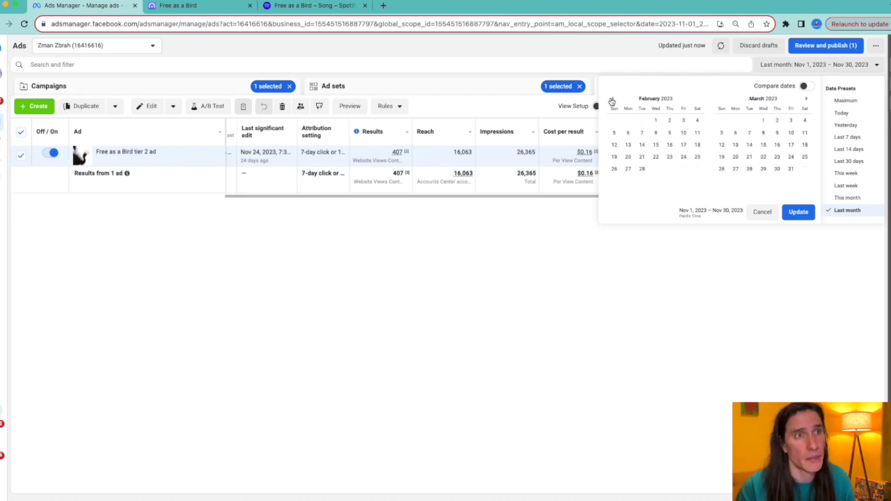
{"action": "left_click", "coordinate": [611, 102]}
{"action": "left_click", "coordinate": [611, 102]}
{"action": "left_click", "coordinate": [734, 120]}
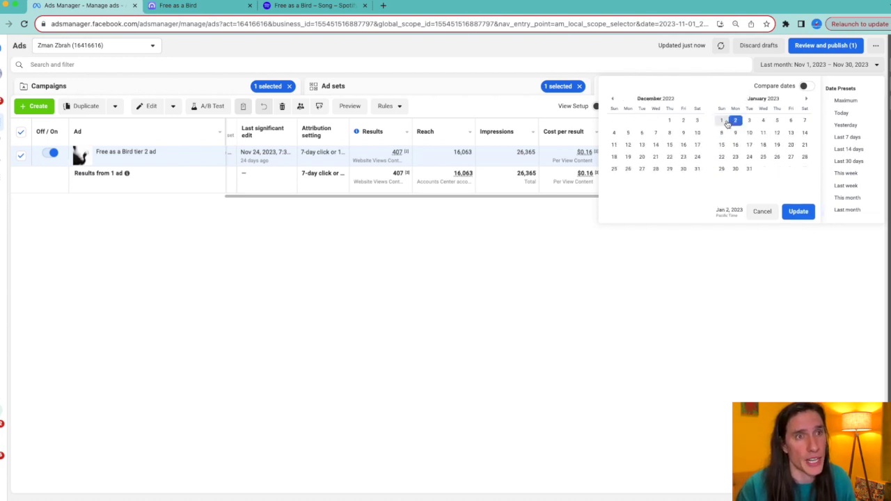
{"action": "left_click", "coordinate": [721, 120]}
{"action": "left_click", "coordinate": [748, 170]}
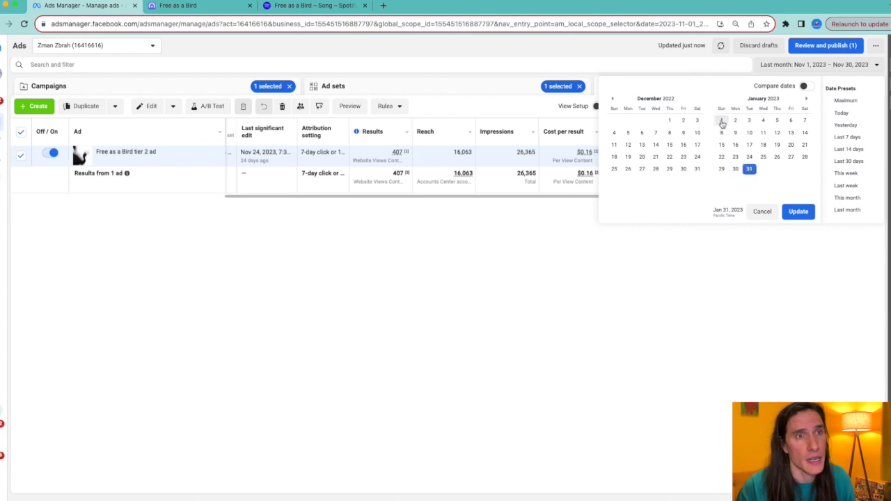
{"action": "left_click", "coordinate": [721, 121]}
{"action": "left_click", "coordinate": [799, 212]}
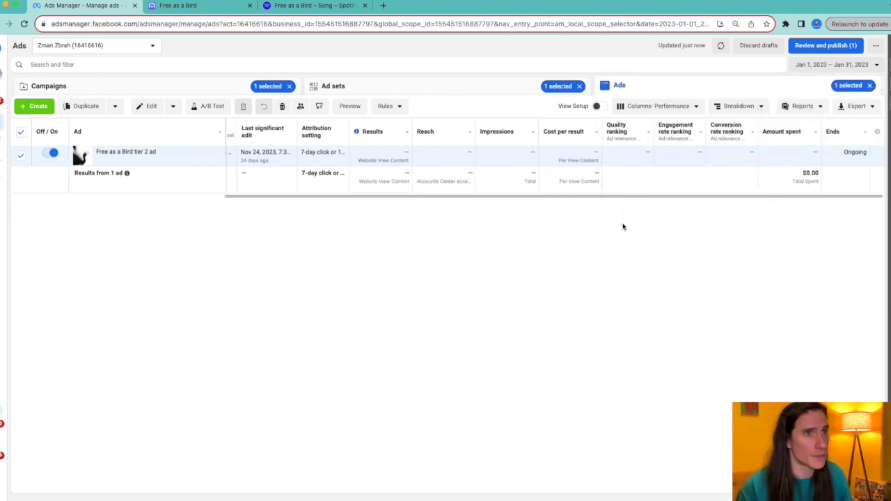
Step: Show the campaign's ad sets enlarged and examine the black-and-white long video ad set's reach, impressions, cost per result and amount spent
{"action": "key", "text": "super+plus"}
{"action": "key", "text": "super+plus"}
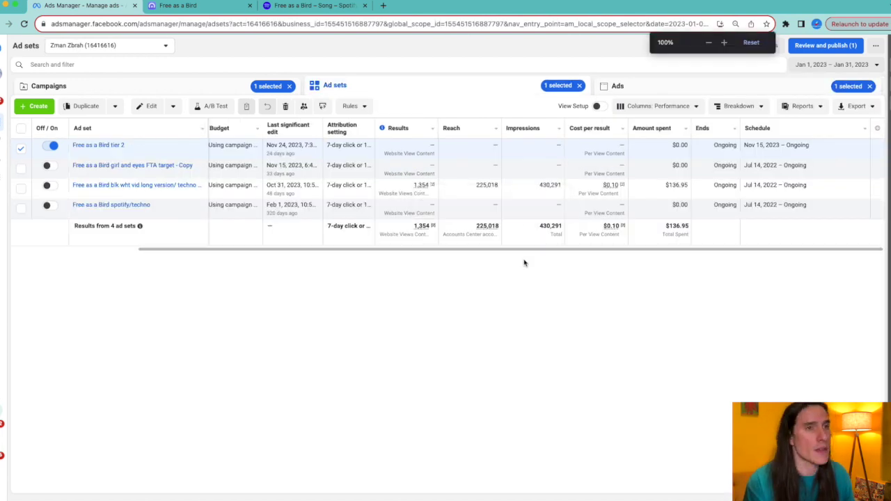
{"action": "key", "text": "super+plus"}
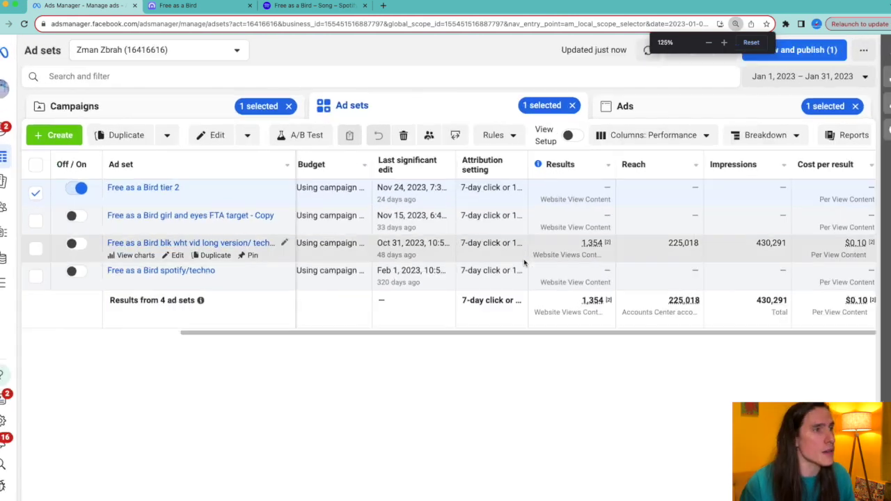
{"action": "scroll", "coordinate": [376, 252], "scroll_direction": "right", "scroll_amount": 10}
{"action": "scroll", "coordinate": [381, 253], "scroll_direction": "right", "scroll_amount": 2}
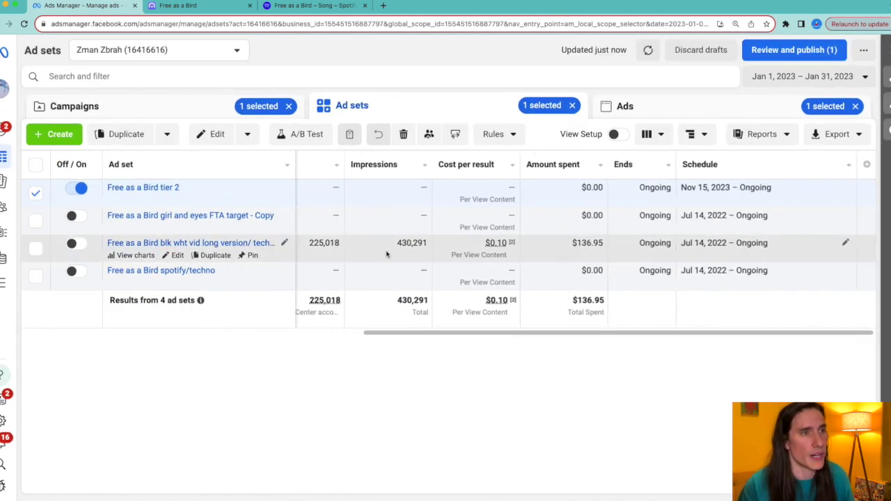
{"action": "scroll", "coordinate": [483, 255], "scroll_direction": "left", "scroll_amount": 3}
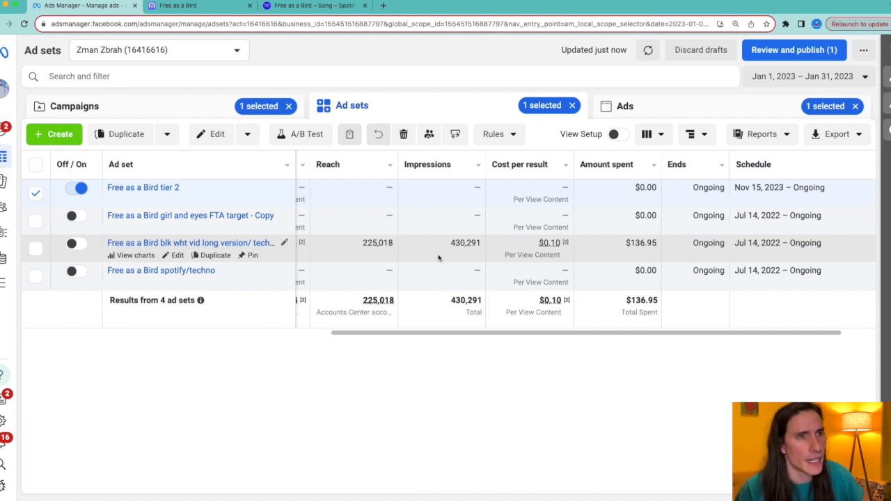
{"action": "mouse_move", "coordinate": [565, 243]}
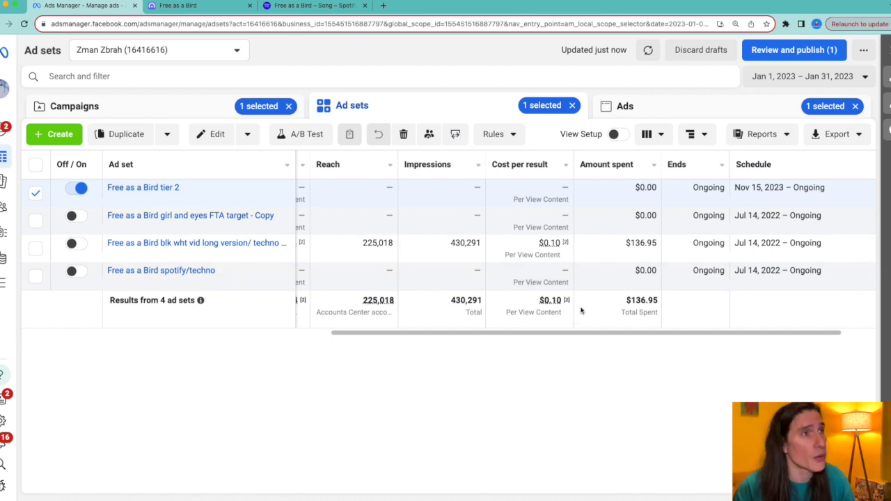
Step: Switch to Spotify for Artists and set the Free as a Bird stats to a custom range of 01/01/2023 to 01/31/2023
{"action": "left_click", "coordinate": [321, 12]}
{"action": "left_click", "coordinate": [736, 219]}
{"action": "left_click", "coordinate": [689, 307]}
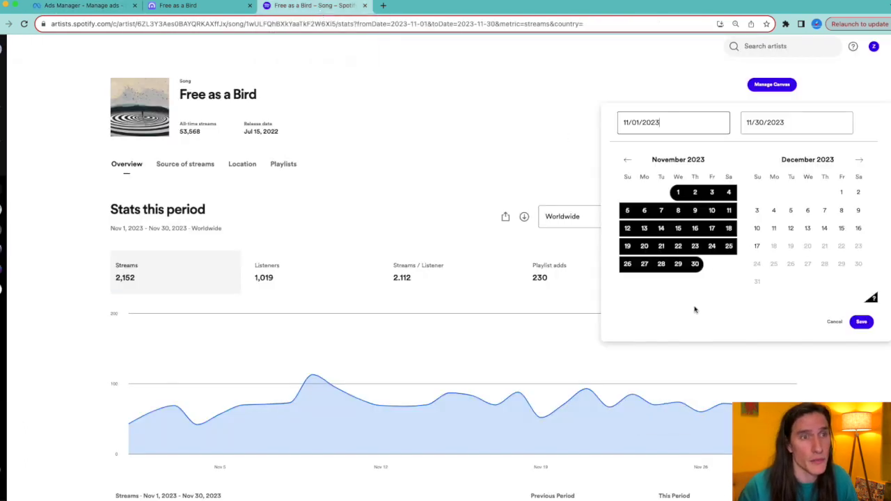
{"action": "left_click", "coordinate": [625, 159]}
{"action": "left_click", "coordinate": [625, 159]}
{"action": "left_click", "coordinate": [626, 159]}
{"action": "left_click", "coordinate": [625, 160]}
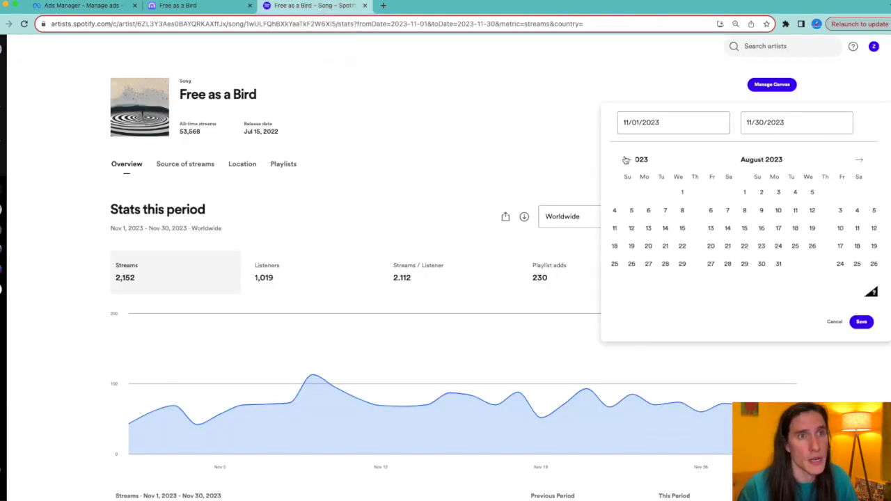
{"action": "left_click", "coordinate": [625, 160]}
{"action": "left_click", "coordinate": [626, 159]}
{"action": "left_click", "coordinate": [626, 159]}
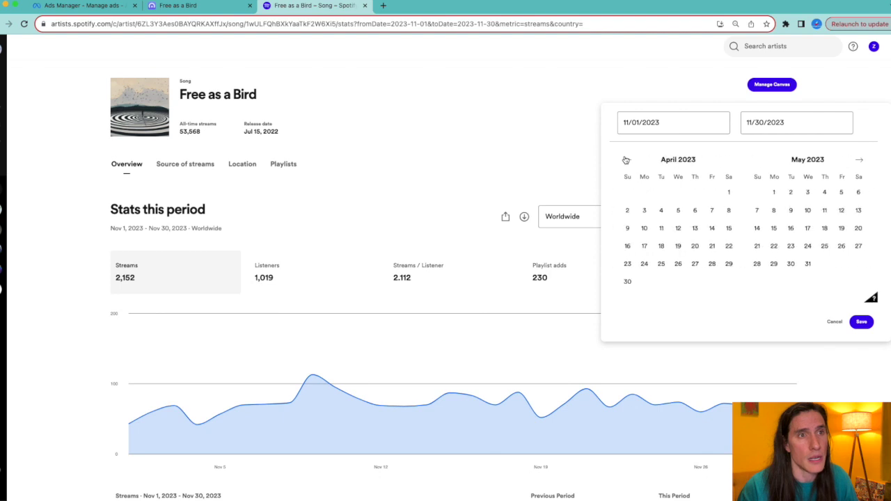
{"action": "left_click", "coordinate": [625, 160]}
{"action": "left_click", "coordinate": [626, 160]}
{"action": "left_click", "coordinate": [625, 159]}
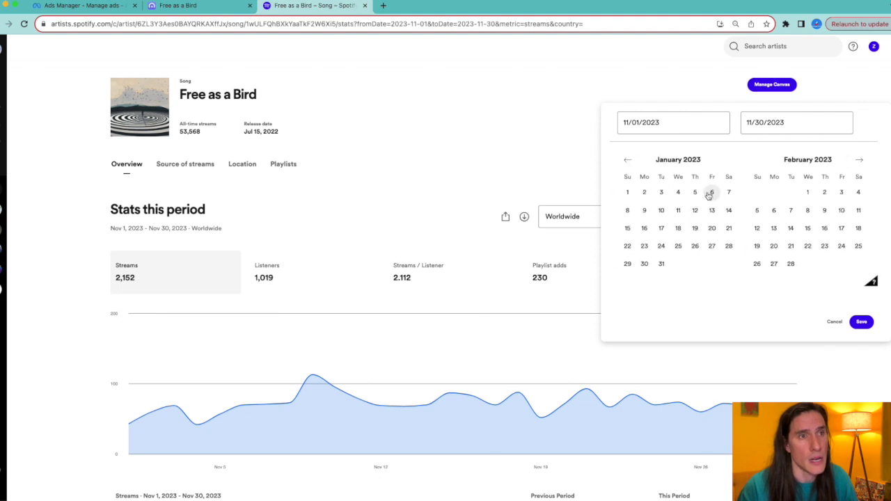
{"action": "left_click", "coordinate": [629, 192]}
{"action": "left_click", "coordinate": [662, 264]}
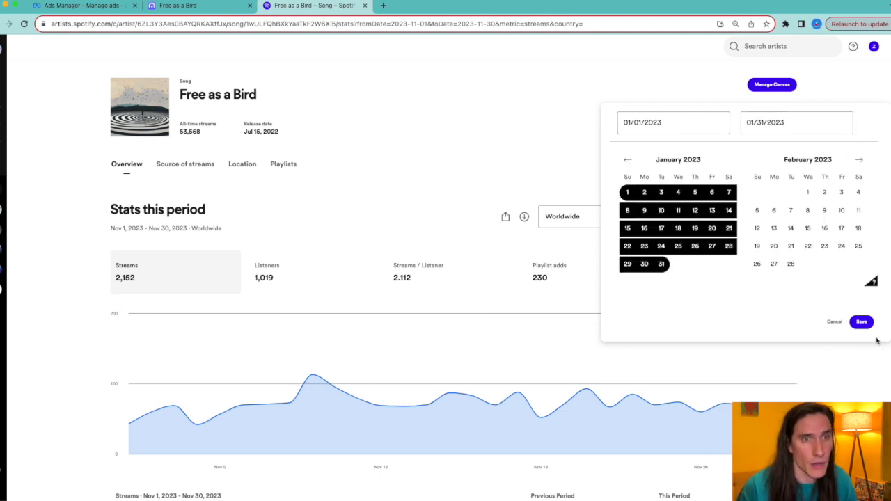
{"action": "left_click", "coordinate": [861, 322]}
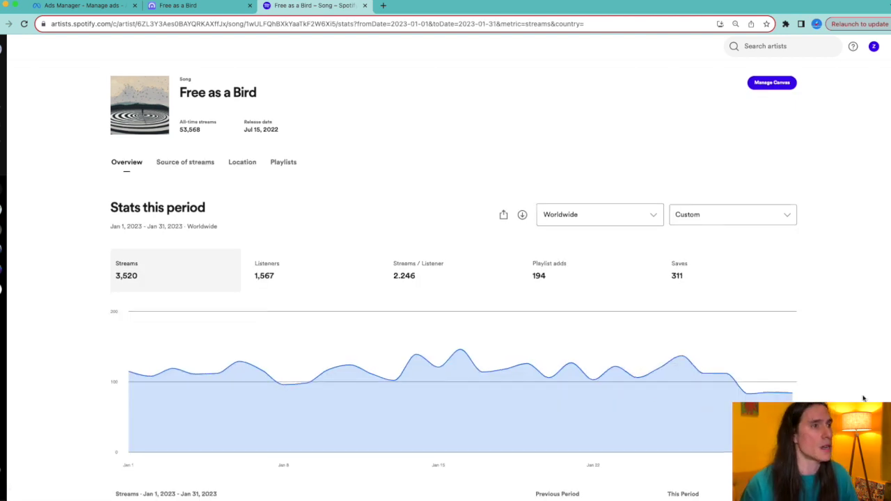
Step: Examine the song's January charts for listeners, playlist adds and saves, and return to the streams chart
{"action": "scroll", "coordinate": [867, 339], "scroll_direction": "down", "scroll_amount": 2}
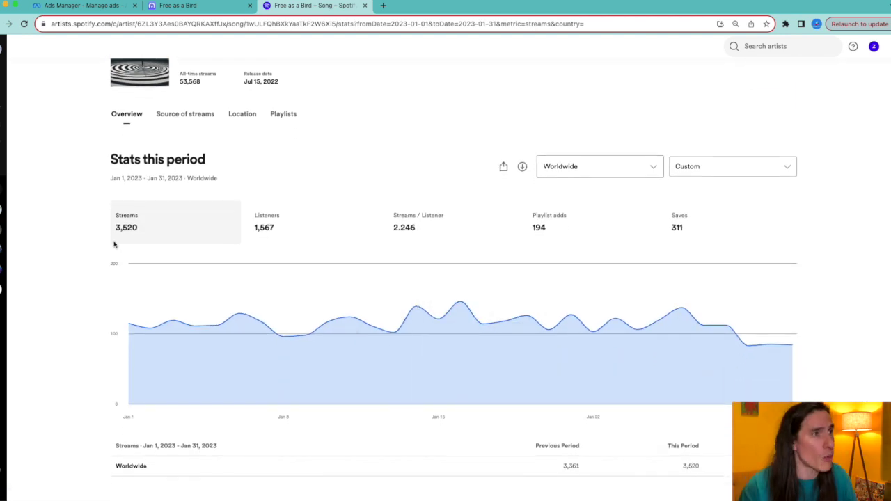
{"action": "left_click", "coordinate": [265, 228]}
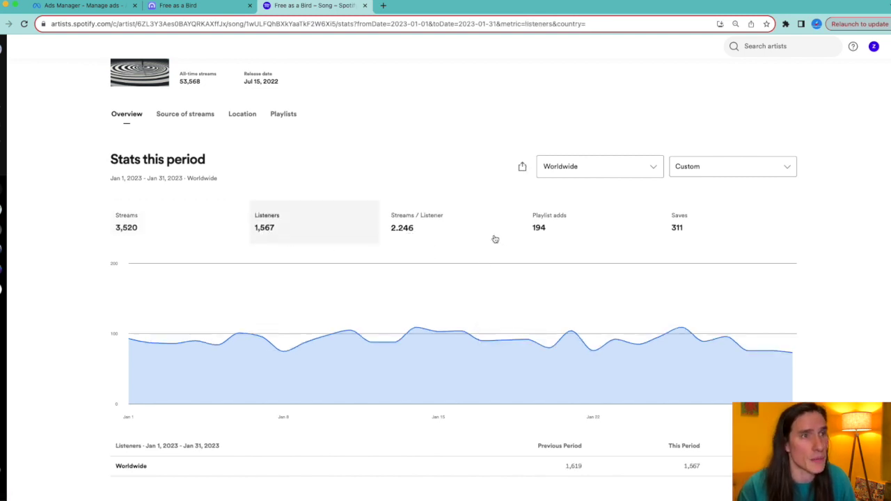
{"action": "left_click", "coordinate": [541, 235]}
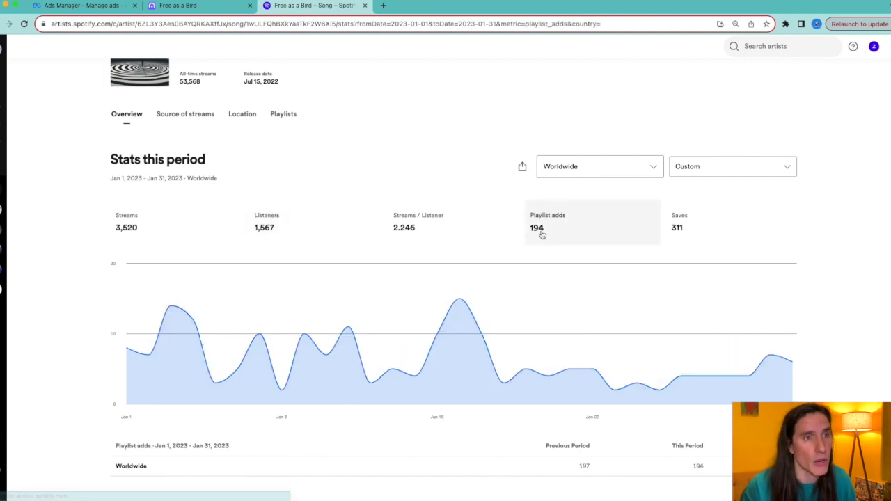
{"action": "left_click", "coordinate": [676, 230]}
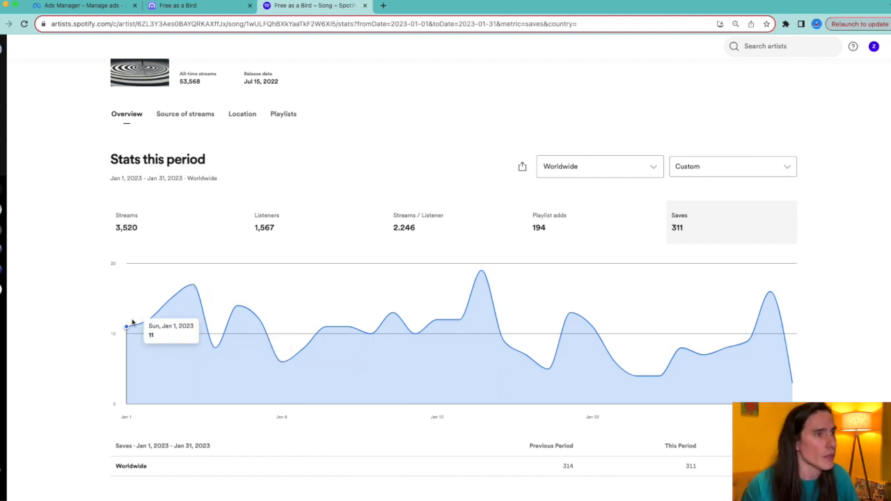
{"action": "left_click", "coordinate": [133, 235]}
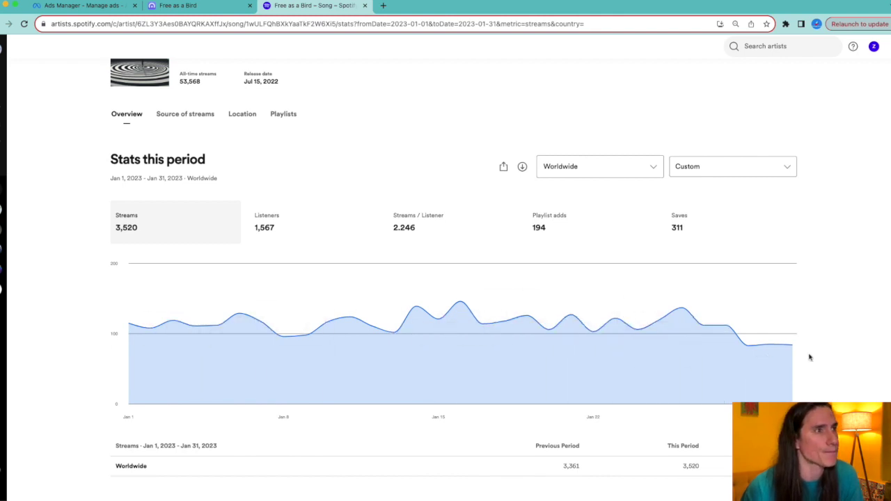
Step: Set the song stats date range back to 11/01/2023 to 11/30/2023 and view the streams chart
{"action": "left_click", "coordinate": [787, 166]}
{"action": "left_click", "coordinate": [807, 142]}
{"action": "left_click", "coordinate": [824, 214]}
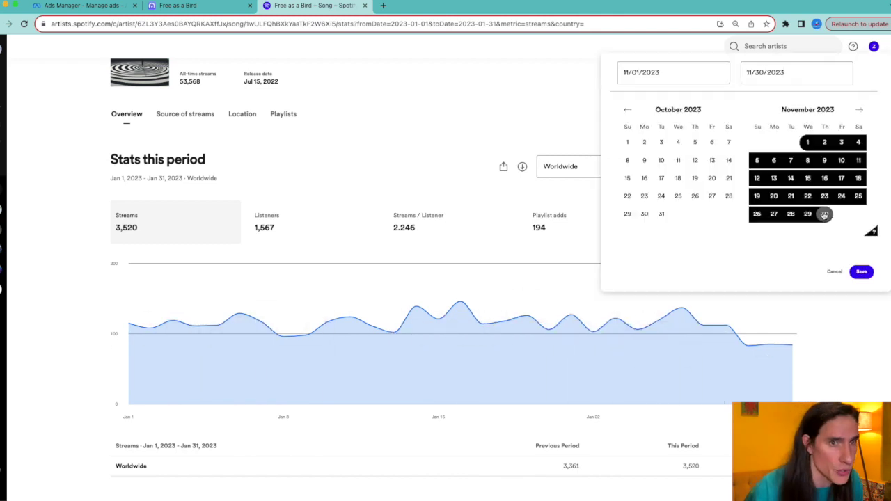
{"action": "left_click", "coordinate": [861, 271]}
{"action": "scroll", "coordinate": [716, 338], "scroll_direction": "down", "scroll_amount": 2}
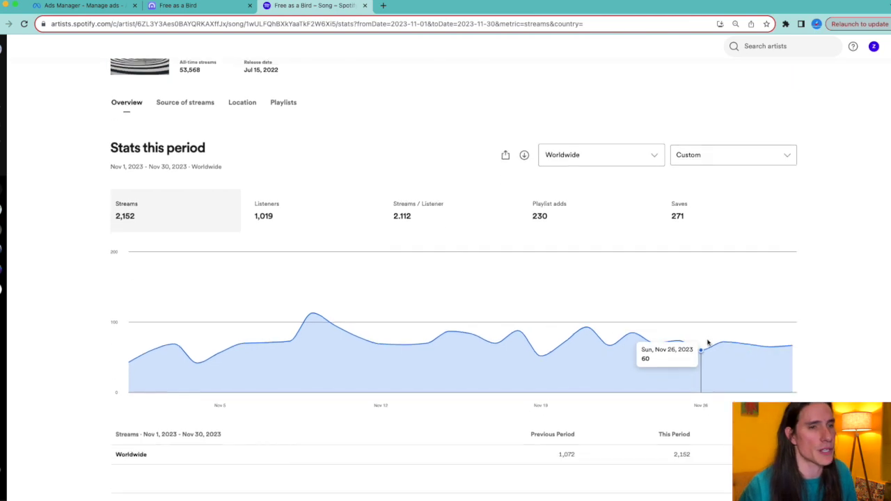
Step: Narrow the song stats to 11/01/2023 to 11/15/2023 and look over the streams, listeners, playlist adds and saves
{"action": "left_click", "coordinate": [721, 139]}
{"action": "left_click", "coordinate": [709, 225]}
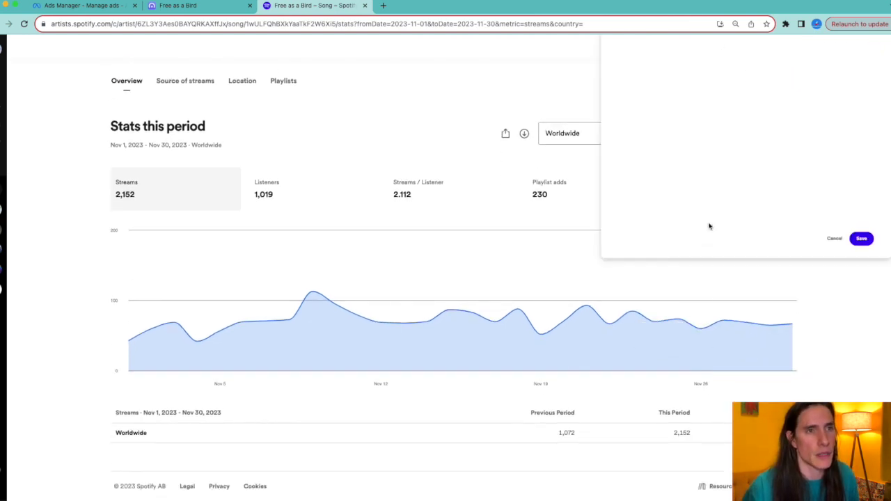
{"action": "left_click", "coordinate": [679, 115]}
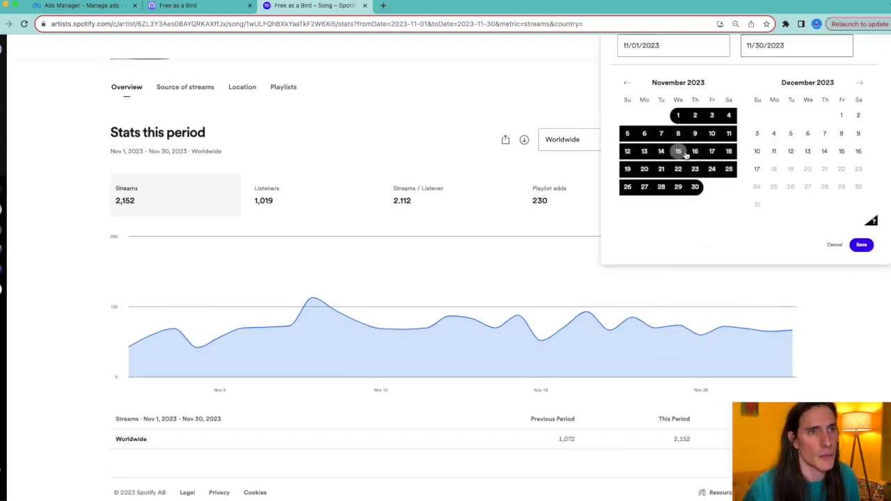
{"action": "left_click", "coordinate": [677, 151]}
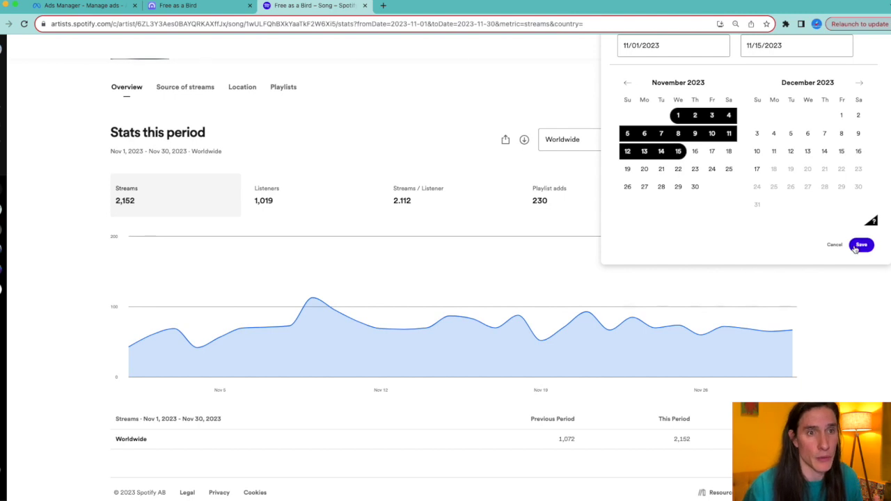
{"action": "left_click", "coordinate": [861, 245]}
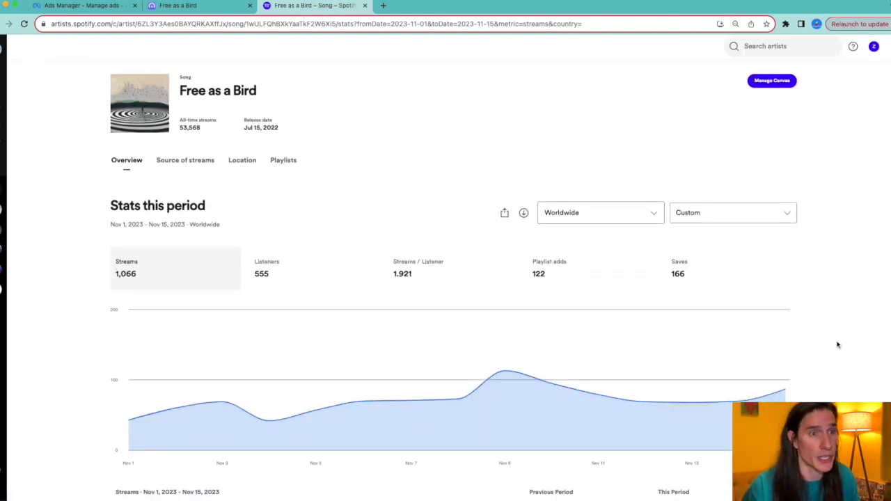
{"action": "scroll", "coordinate": [837, 344], "scroll_direction": "down", "scroll_amount": 1}
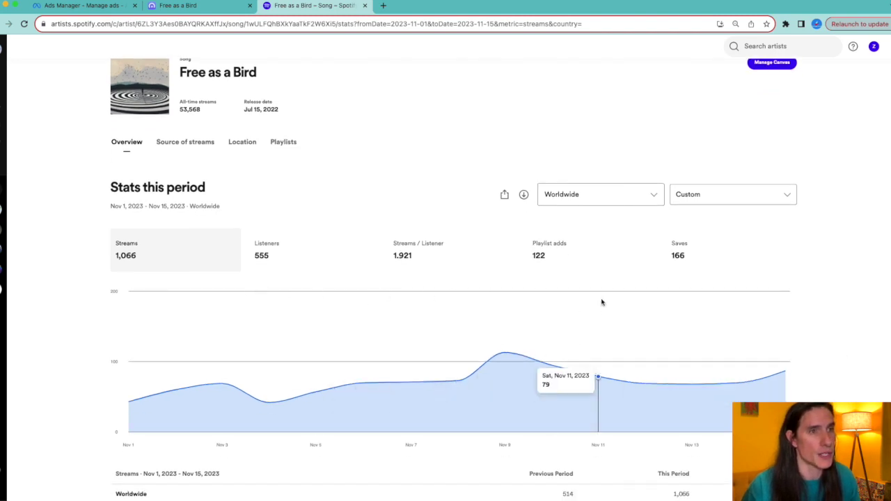
{"action": "scroll", "coordinate": [602, 302], "scroll_direction": "up", "scroll_amount": 3}
{"action": "scroll", "coordinate": [604, 295], "scroll_direction": "down", "scroll_amount": 3}
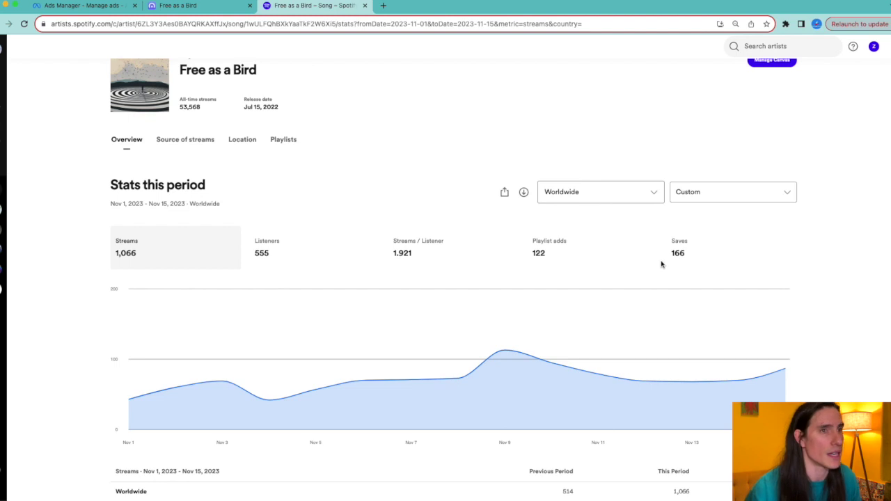
Step: Set the song stats to 11/16/2023 to 11/30/2023 and look over the same metrics for the second half of November
{"action": "left_click", "coordinate": [698, 203]}
{"action": "left_click", "coordinate": [694, 280]}
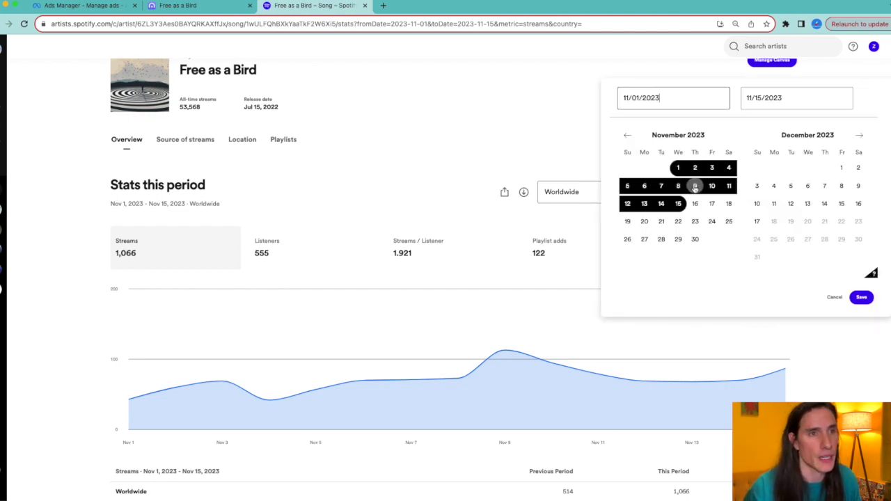
{"action": "left_click", "coordinate": [694, 203]}
{"action": "left_click", "coordinate": [695, 239]}
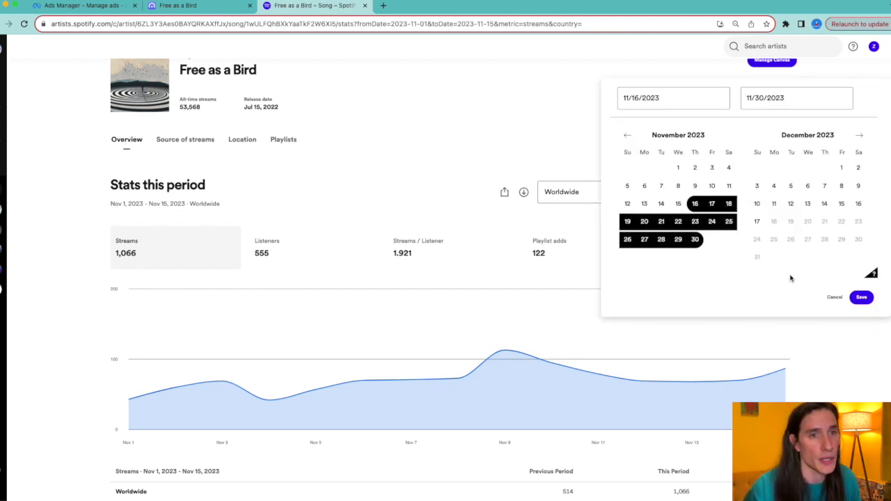
{"action": "left_click", "coordinate": [861, 297]}
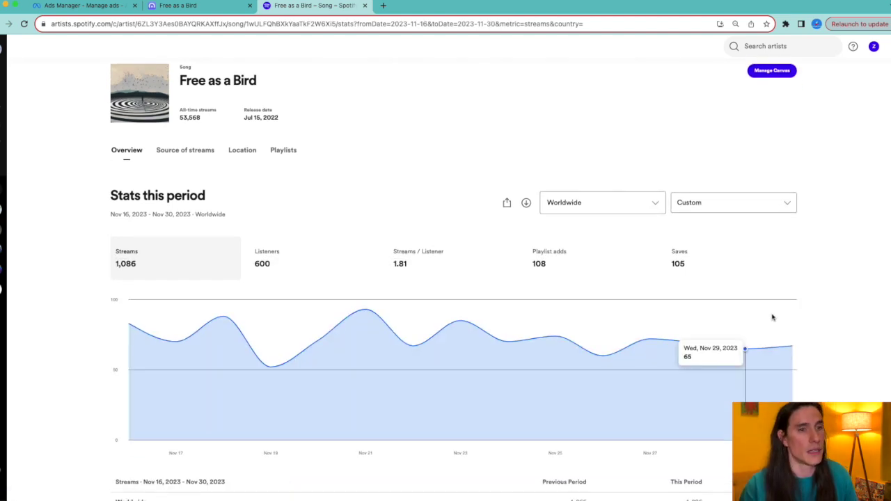
{"action": "scroll", "coordinate": [772, 316], "scroll_direction": "down", "scroll_amount": 1}
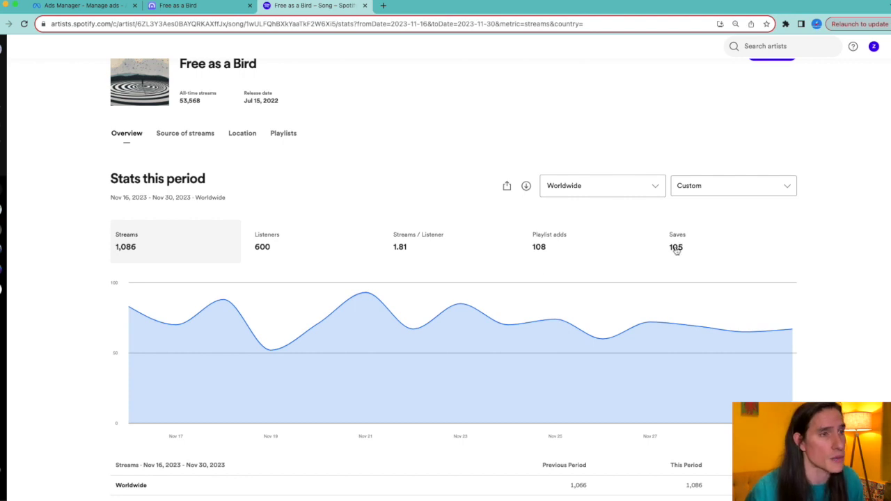
Step: Examine the song's location stats, looking over its top countries and top cities by streams for the last 28 days
{"action": "mouse_move", "coordinate": [371, 297]}
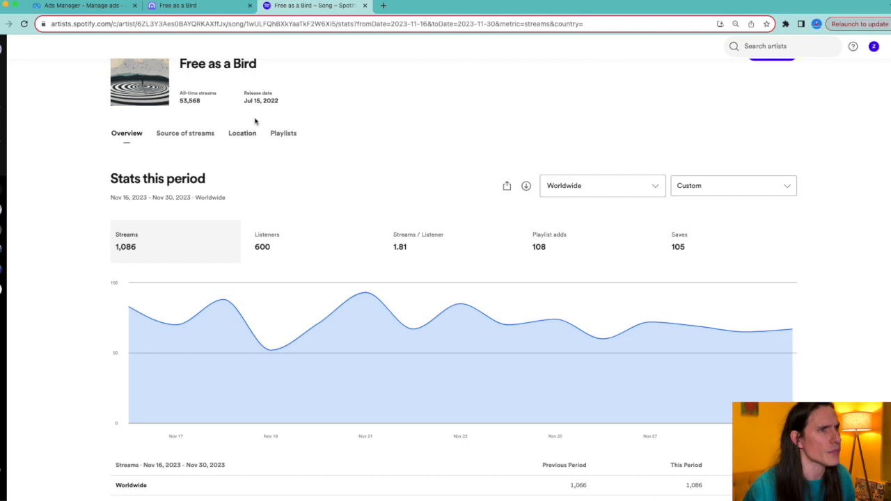
{"action": "left_click", "coordinate": [240, 132]}
{"action": "scroll", "coordinate": [425, 338], "scroll_direction": "down", "scroll_amount": 10}
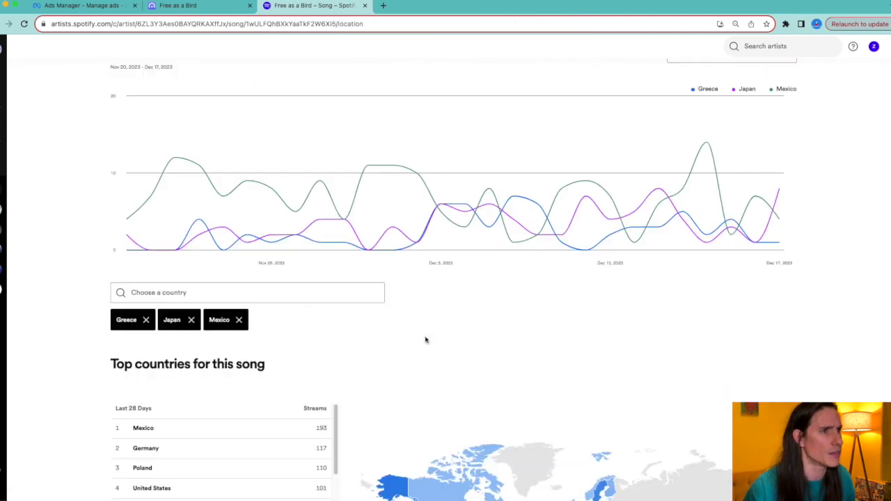
{"action": "scroll", "coordinate": [430, 339], "scroll_direction": "up", "scroll_amount": 1}
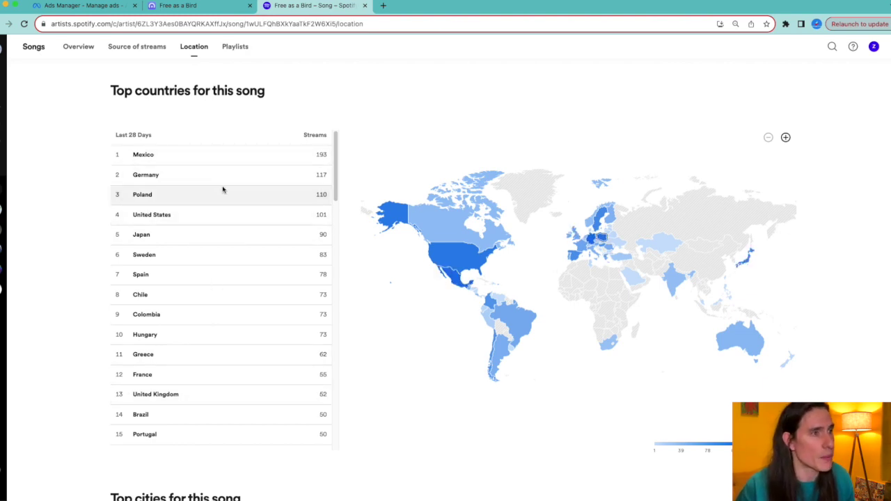
{"action": "scroll", "coordinate": [368, 405], "scroll_direction": "down", "scroll_amount": 6}
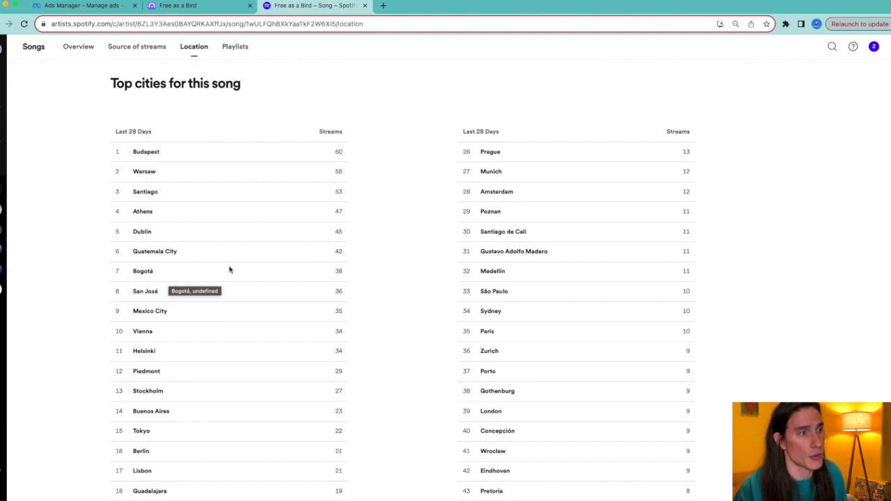
{"action": "scroll", "coordinate": [391, 256], "scroll_direction": "down", "scroll_amount": 3}
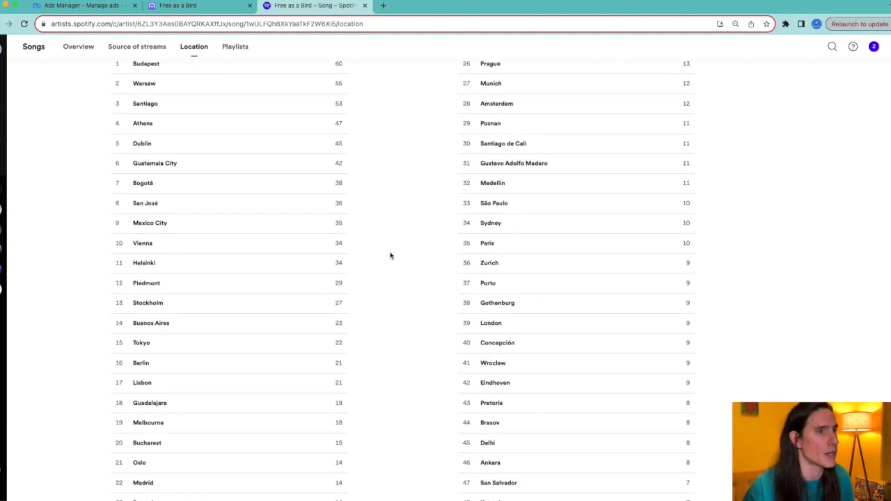
{"action": "scroll", "coordinate": [354, 320], "scroll_direction": "up", "scroll_amount": 7}
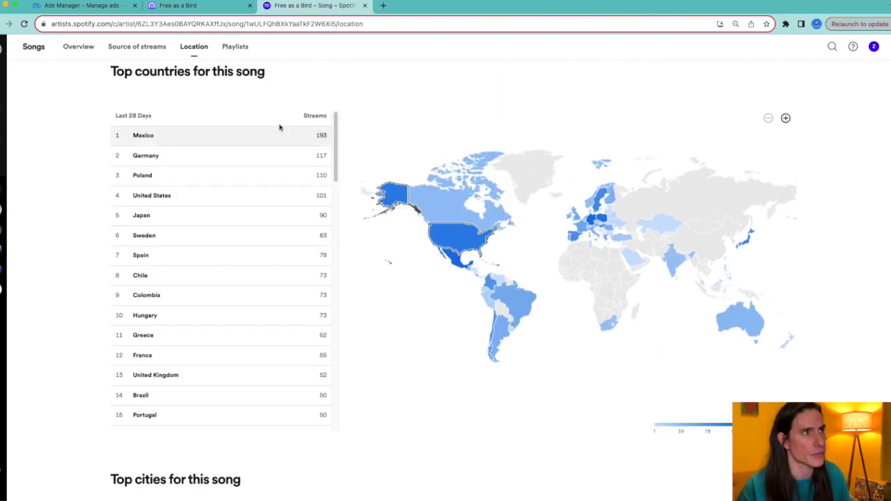
Step: Switch to Ads Manager and create a new auction campaign with the Engagement objective using the manual engagement setup
{"action": "left_click", "coordinate": [59, 9]}
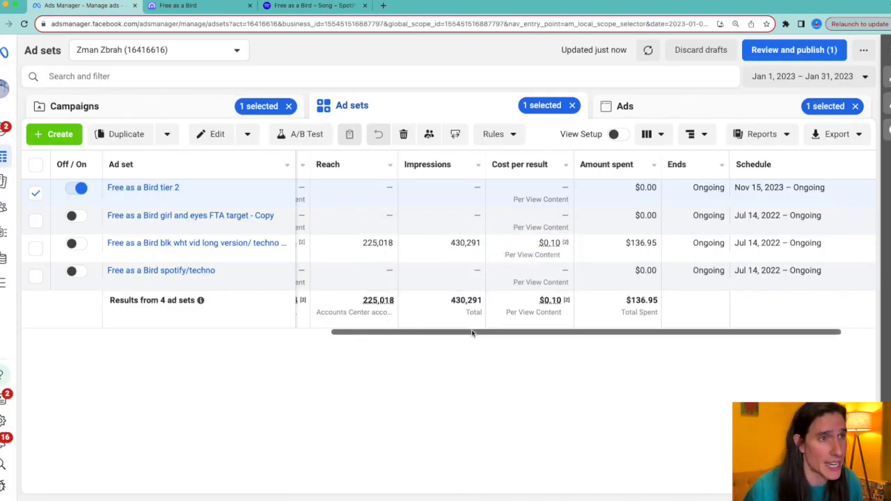
{"action": "scroll", "coordinate": [472, 338], "scroll_direction": "left", "scroll_amount": 3}
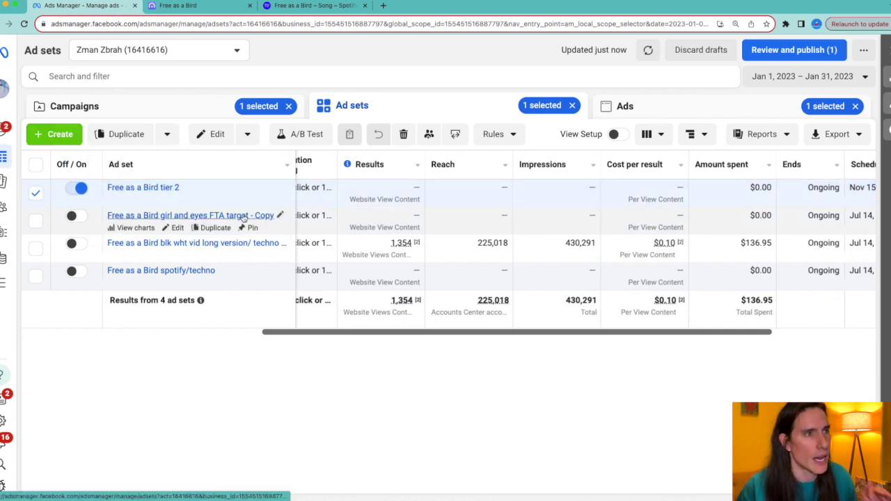
{"action": "left_click", "coordinate": [50, 138]}
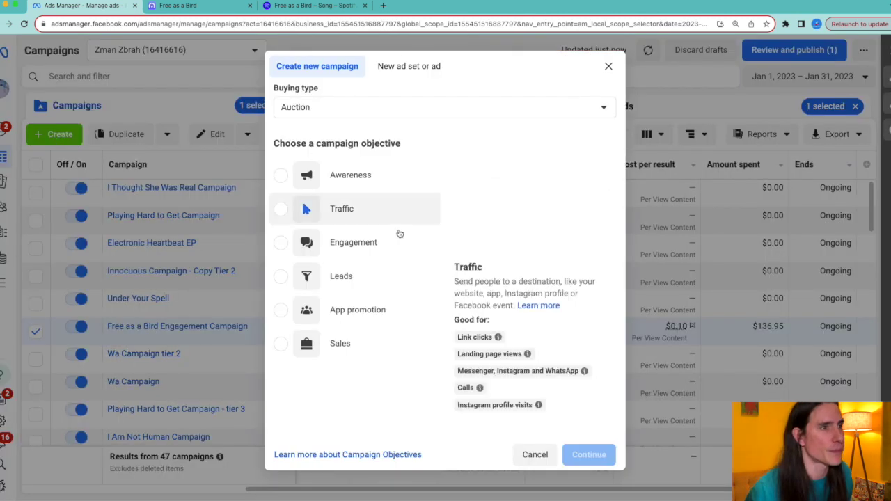
{"action": "left_click", "coordinate": [281, 243]}
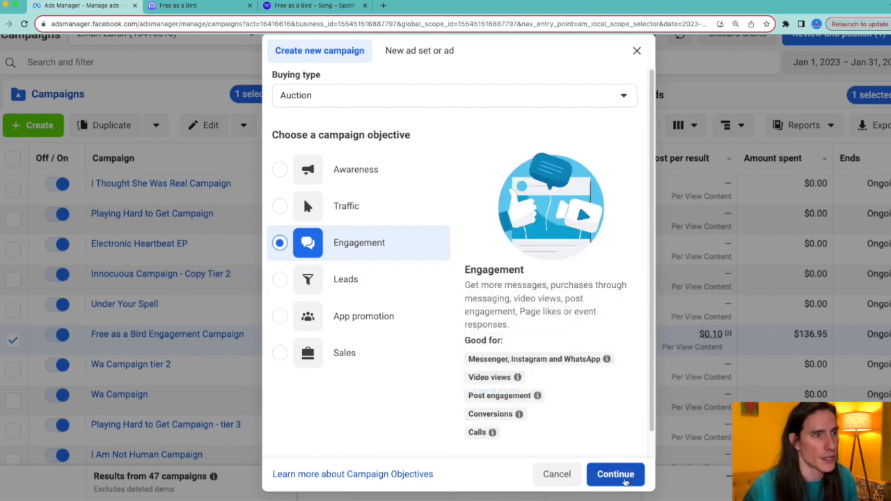
{"action": "left_click", "coordinate": [622, 478]}
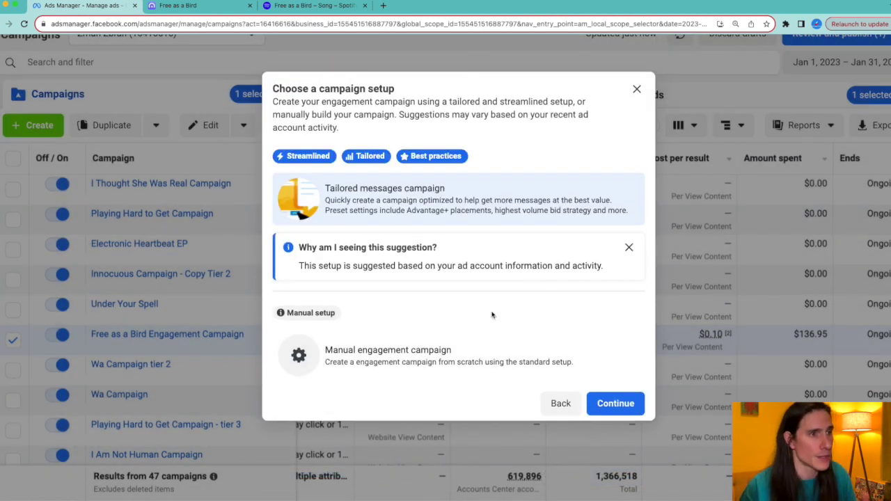
{"action": "left_click", "coordinate": [433, 374]}
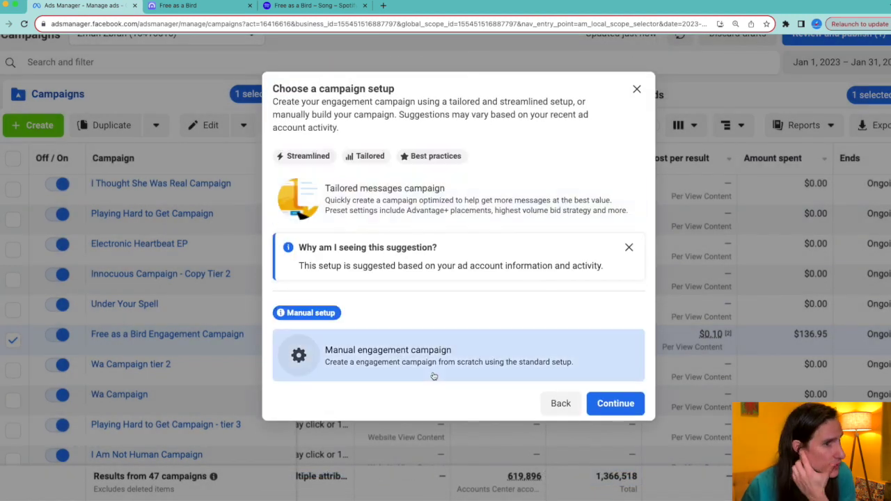
{"action": "left_click", "coordinate": [625, 403]}
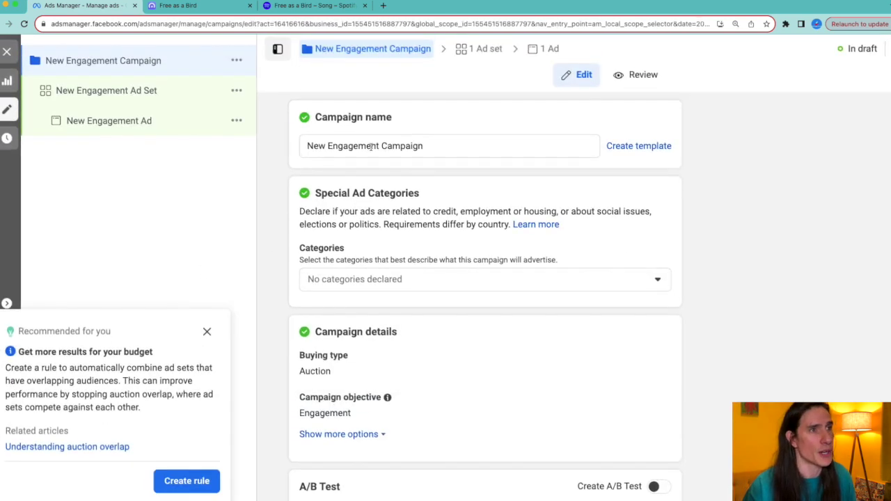
Step: Rename the new engagement campaign as "free as a bird Campaign"
{"action": "left_click", "coordinate": [305, 146]}
{"action": "left_click", "coordinate": [381, 146]}
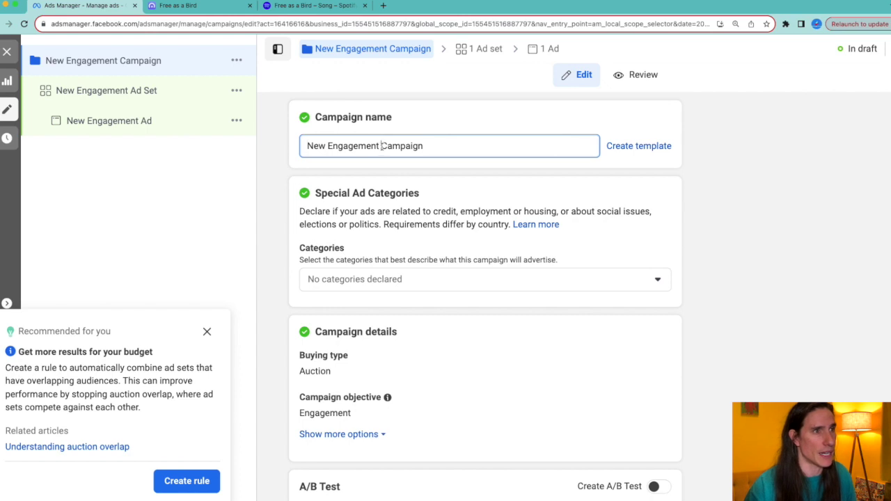
{"action": "left_click_drag", "start_coordinate": [381, 146], "coordinate": [292, 151]}
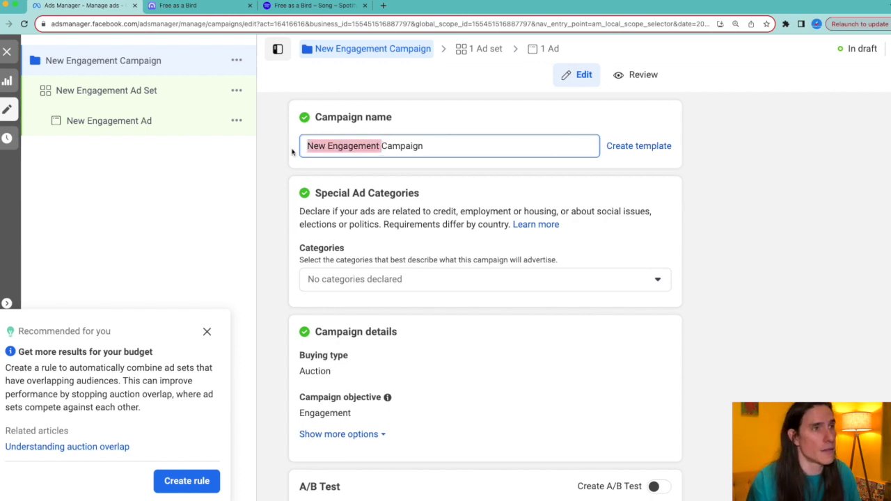
{"action": "type", "text": "free as a. bu"}
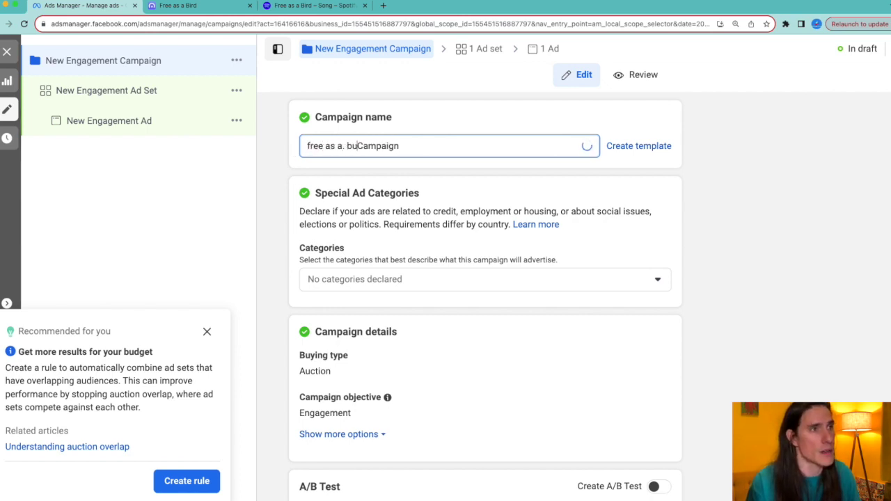
{"action": "type", "text": "d"}
{"action": "key", "text": "BackSpace"}
{"action": "key", "text": "BackSpace"}
{"action": "key", "text": "BackSpace"}
{"action": "key", "text": "BackSpace"}
{"action": "key", "text": "BackSpace"}
{"action": "type", "text": "rid"}
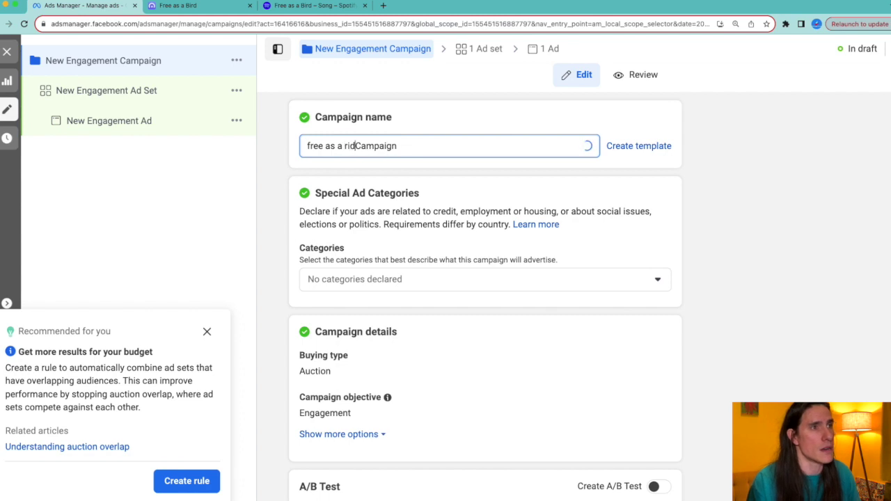
{"action": "key", "text": "BackSpace"}
{"action": "key", "text": "BackSpace"}
{"action": "key", "text": "BackSpace"}
{"action": "type", "text": "bird"}
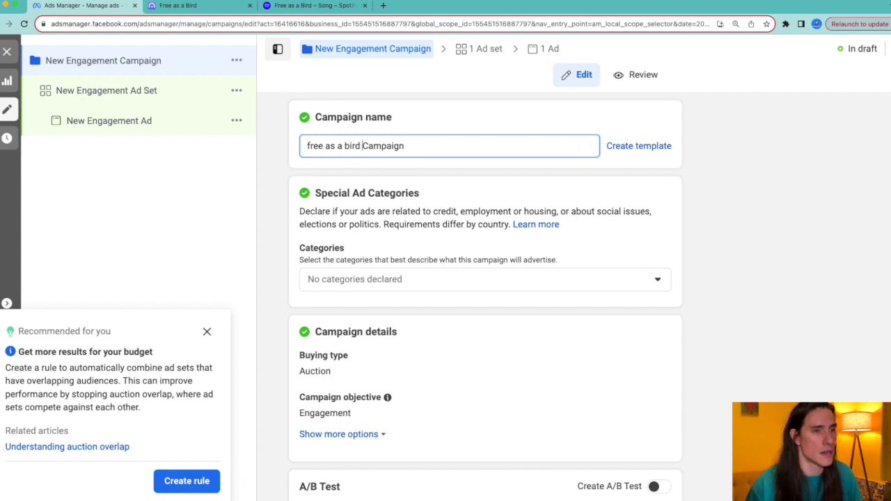
Step: Rename the campaign's new engagement ad set as "freee Ad Set"
{"action": "scroll", "coordinate": [542, 298], "scroll_direction": "down", "scroll_amount": 3}
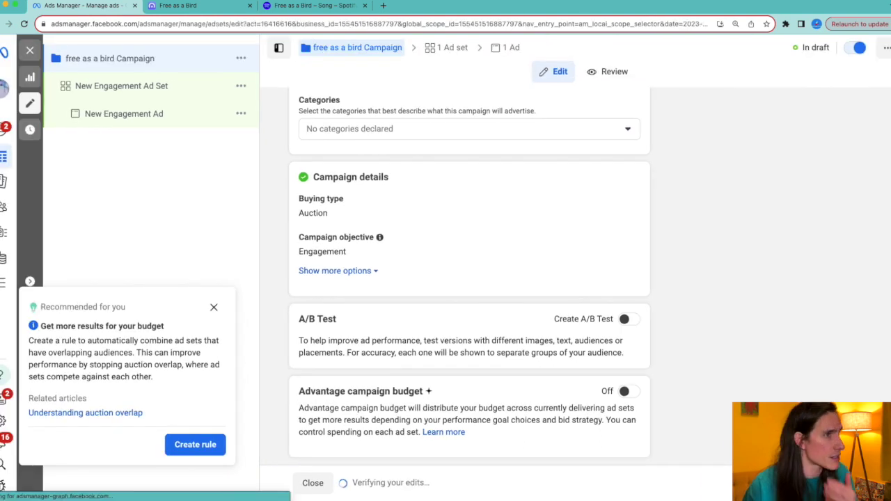
{"action": "scroll", "coordinate": [410, 258], "scroll_direction": "down", "scroll_amount": 1}
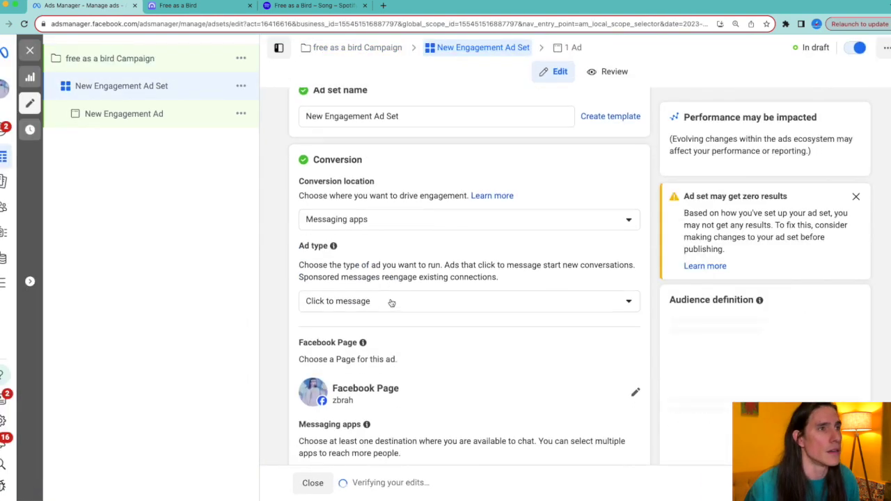
{"action": "left_click_drag", "start_coordinate": [374, 136], "coordinate": [255, 135]}
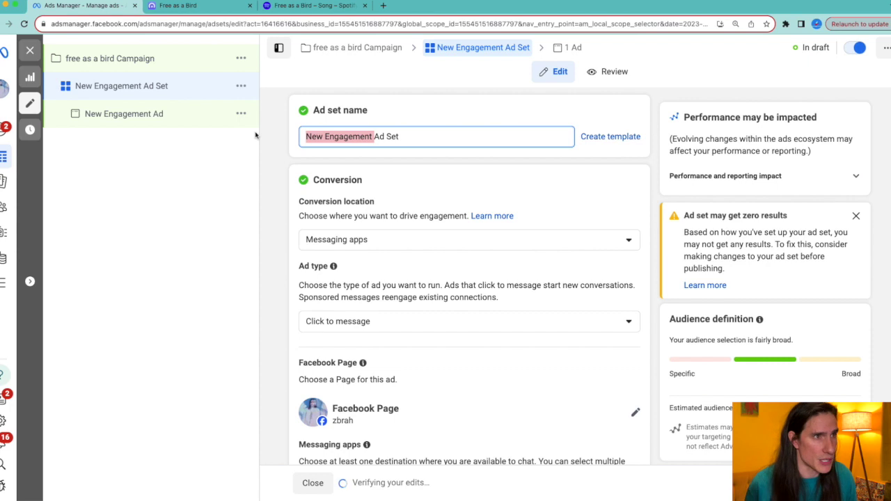
{"action": "type", "text": "freee"}
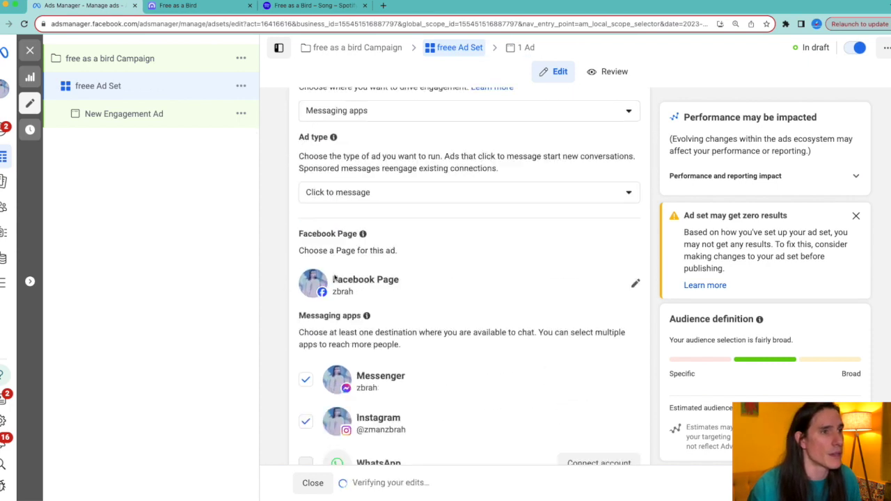
Step: Set the ad set's conversion location to Website and select the inactive pixel for tracking conversions
{"action": "left_click", "coordinate": [391, 322]}
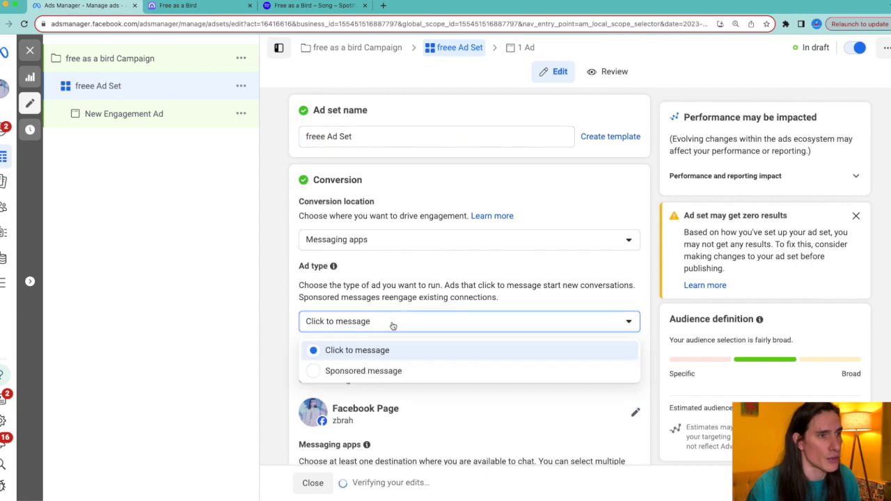
{"action": "left_click", "coordinate": [387, 247]}
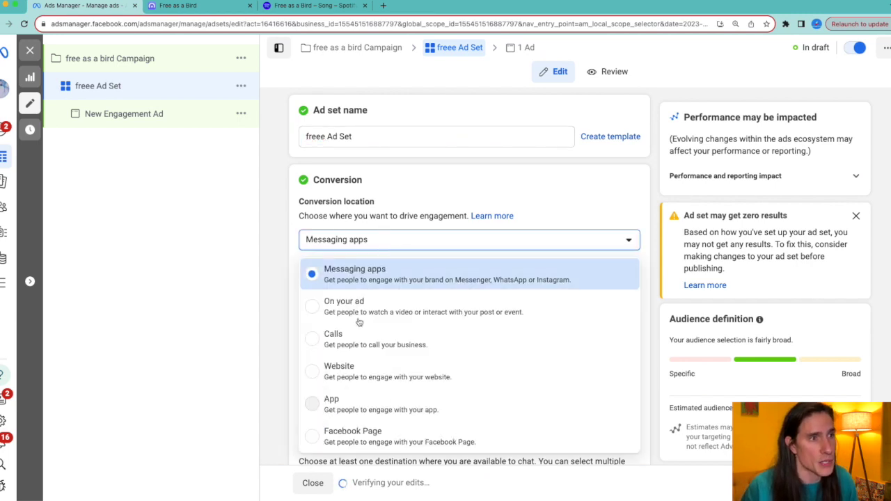
{"action": "left_click", "coordinate": [316, 373]}
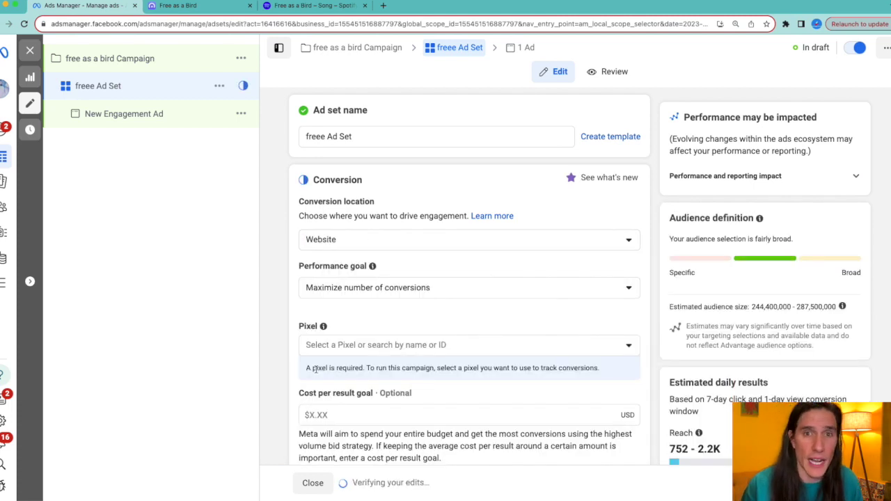
{"action": "scroll", "coordinate": [399, 341], "scroll_direction": "down", "scroll_amount": 1}
{"action": "left_click", "coordinate": [407, 324]}
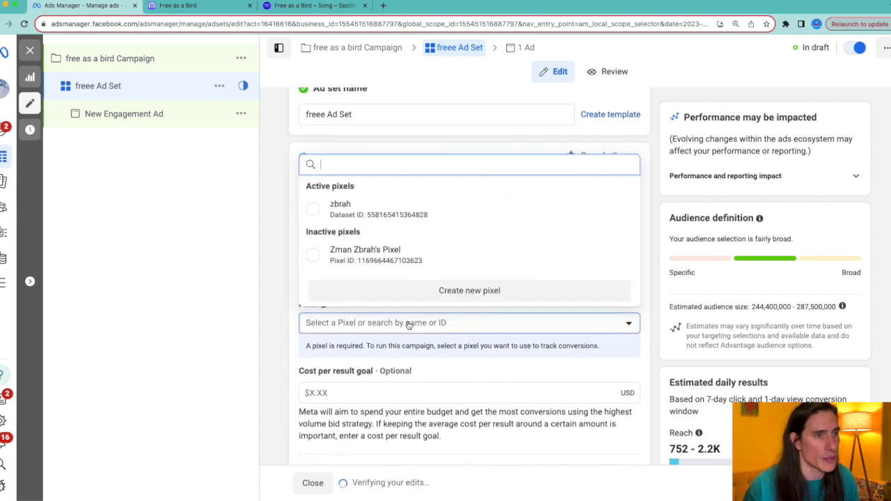
{"action": "left_click", "coordinate": [318, 255]}
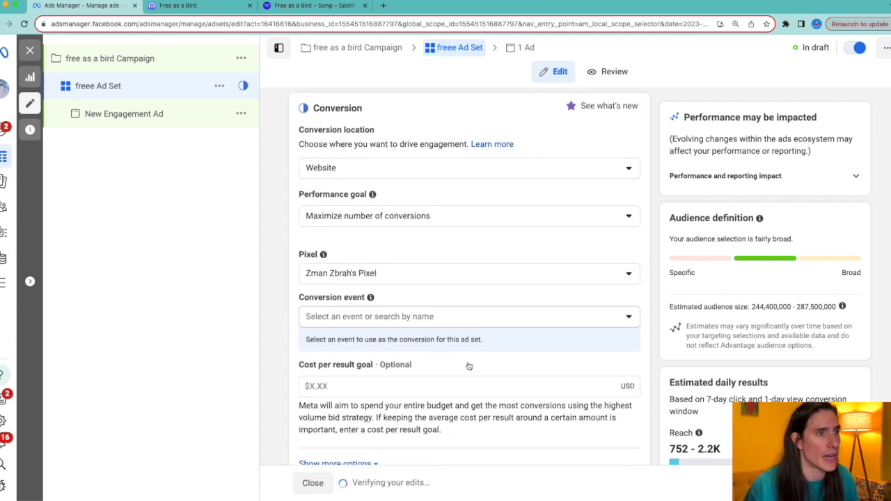
Step: Set the ad set's conversion event to View content
{"action": "scroll", "coordinate": [416, 286], "scroll_direction": "down", "scroll_amount": 1}
{"action": "left_click", "coordinate": [423, 287]}
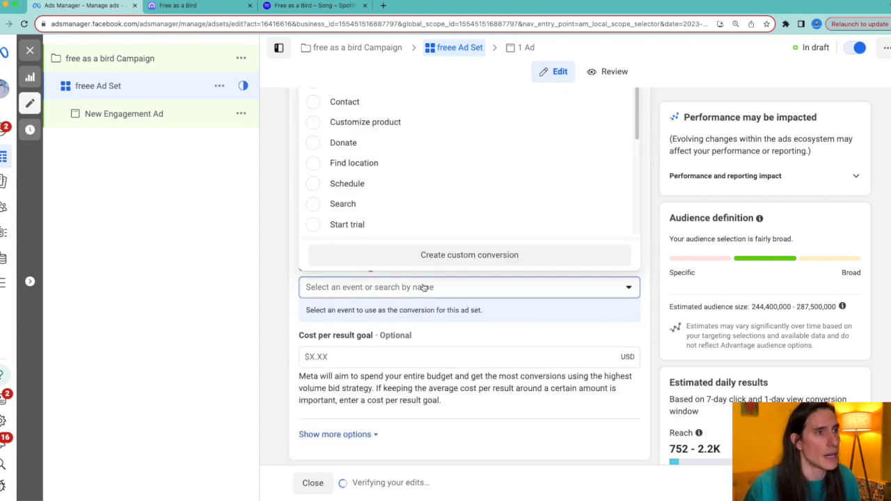
{"action": "left_click", "coordinate": [227, 285]}
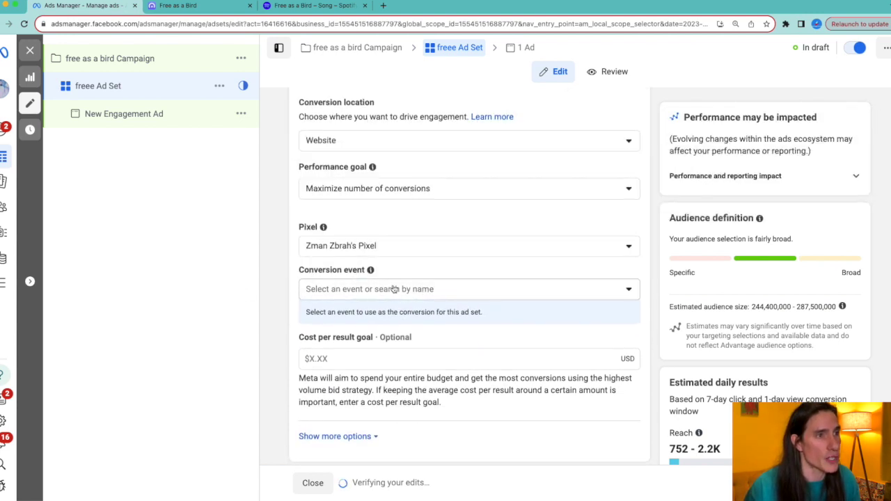
{"action": "left_click", "coordinate": [394, 289]}
{"action": "scroll", "coordinate": [387, 216], "scroll_direction": "up", "scroll_amount": 2}
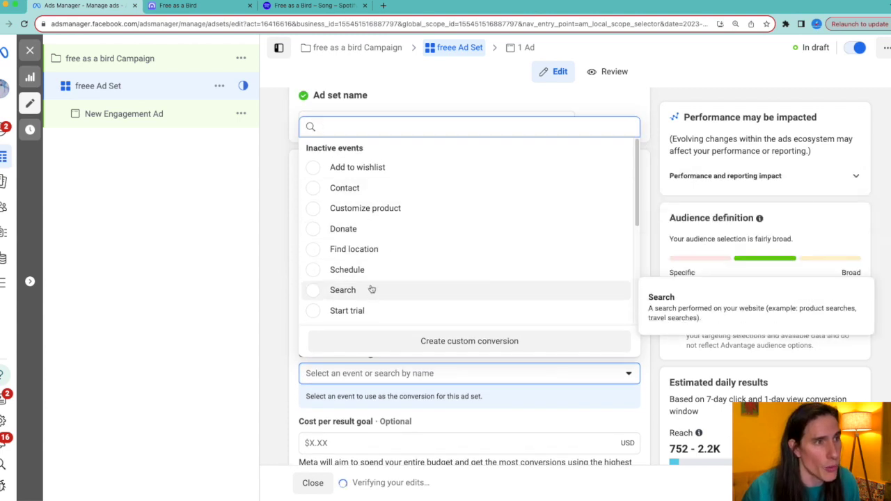
{"action": "scroll", "coordinate": [414, 258], "scroll_direction": "down", "scroll_amount": 3}
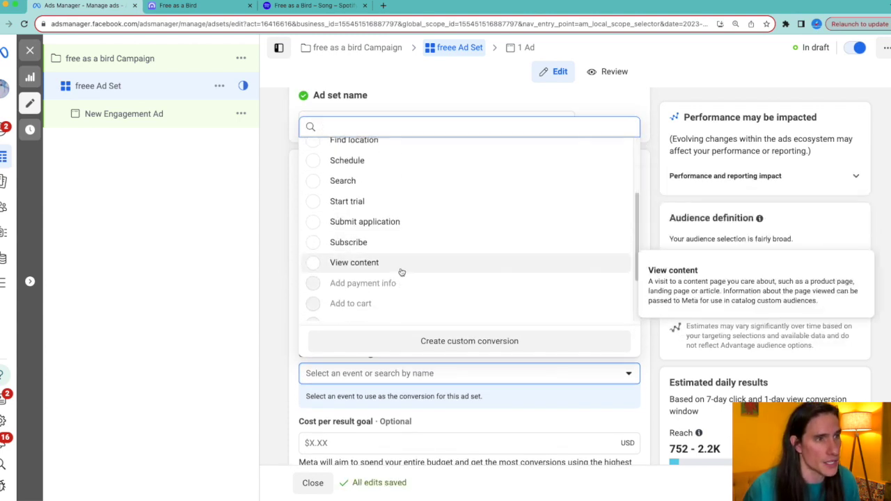
{"action": "left_click", "coordinate": [400, 271]}
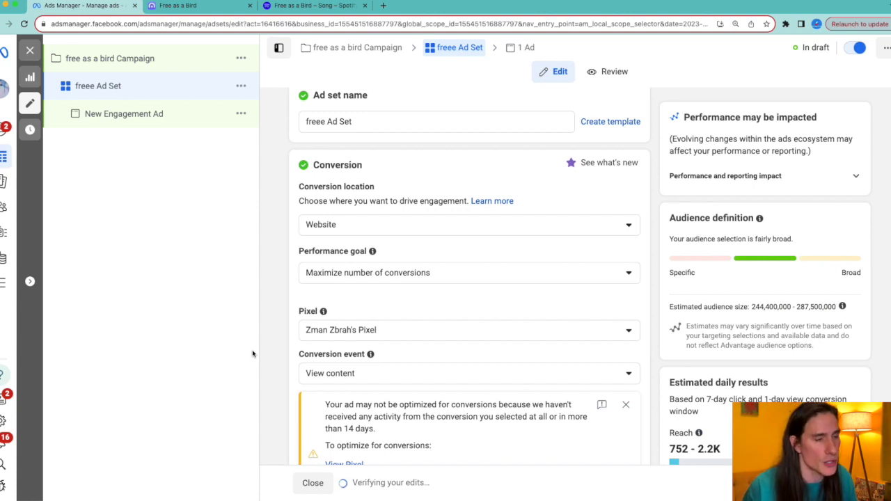
Step: Look through the ad set's budget and schedule settings and open the audience location targeting for editing
{"action": "scroll", "coordinate": [427, 377], "scroll_direction": "down", "scroll_amount": 2}
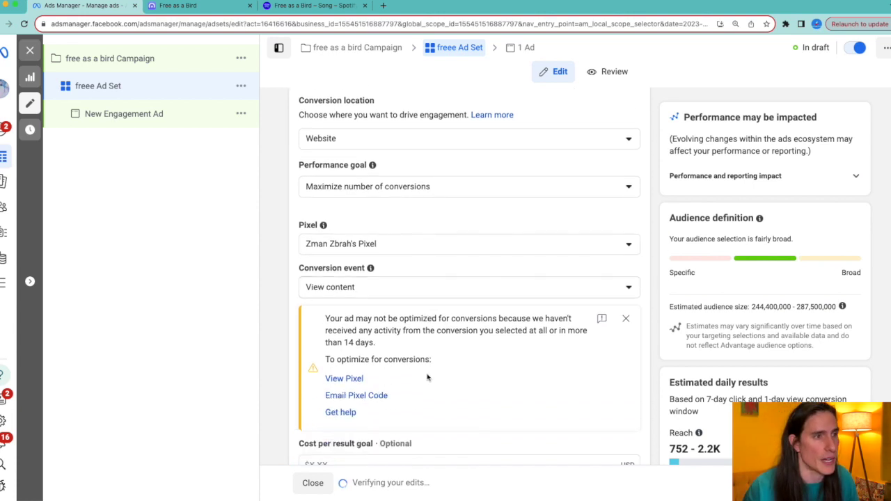
{"action": "scroll", "coordinate": [427, 377], "scroll_direction": "down", "scroll_amount": 6}
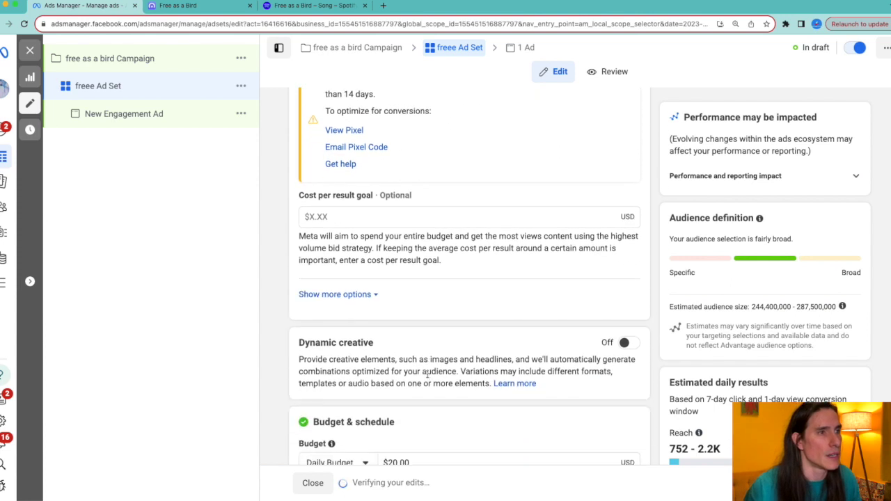
{"action": "scroll", "coordinate": [427, 376], "scroll_direction": "down", "scroll_amount": 4}
{"action": "scroll", "coordinate": [429, 379], "scroll_direction": "up", "scroll_amount": 2}
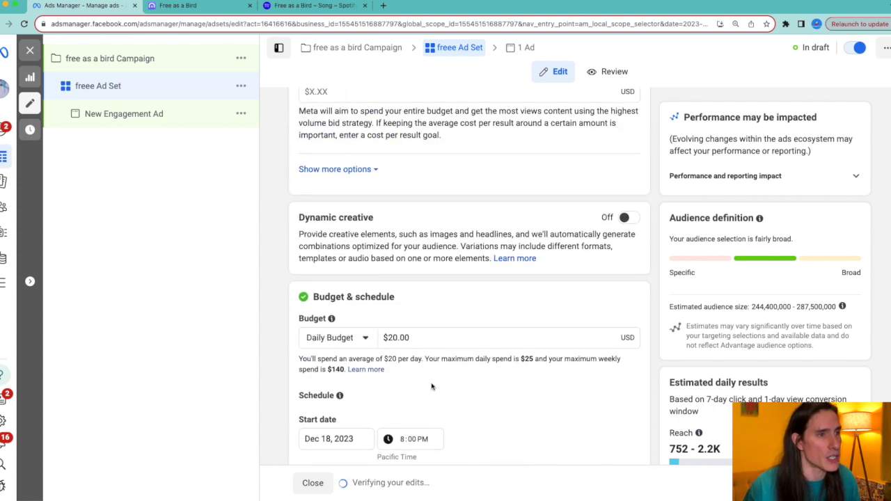
{"action": "scroll", "coordinate": [432, 386], "scroll_direction": "down", "scroll_amount": 9}
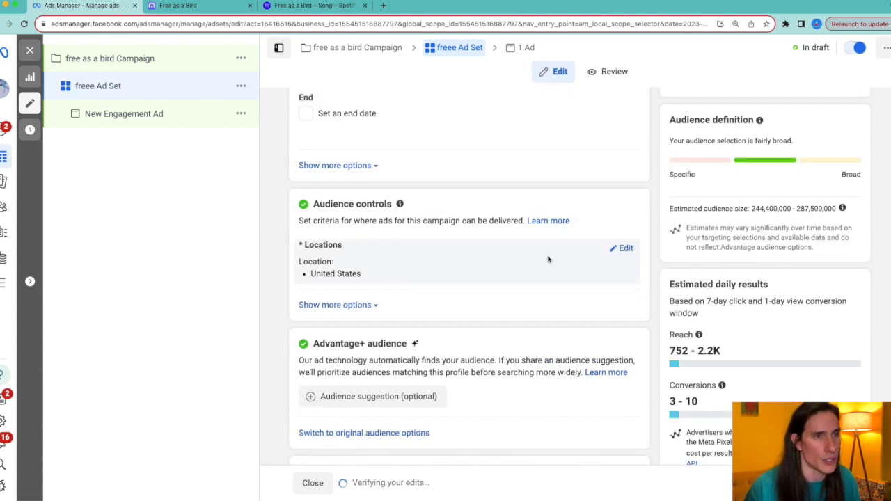
{"action": "left_click", "coordinate": [621, 248]}
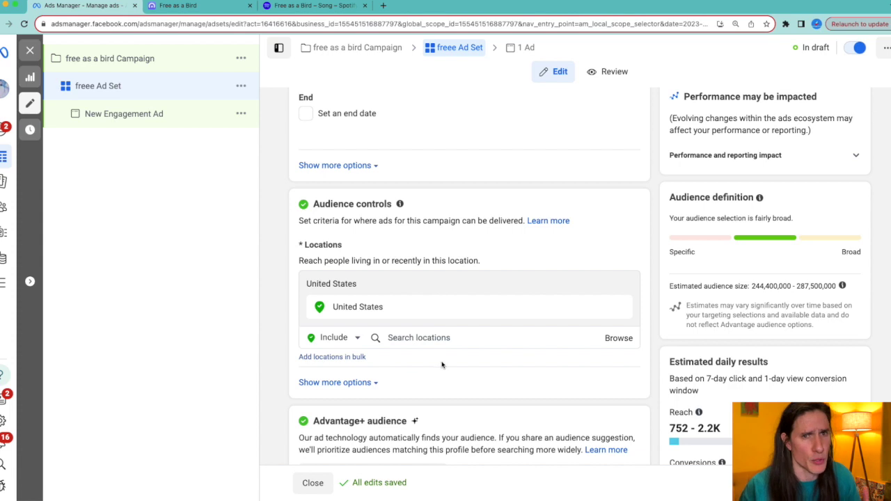
Step: Switch the ad set from Advantage+ audience to the original audience options
{"action": "scroll", "coordinate": [277, 369], "scroll_direction": "down", "scroll_amount": 2}
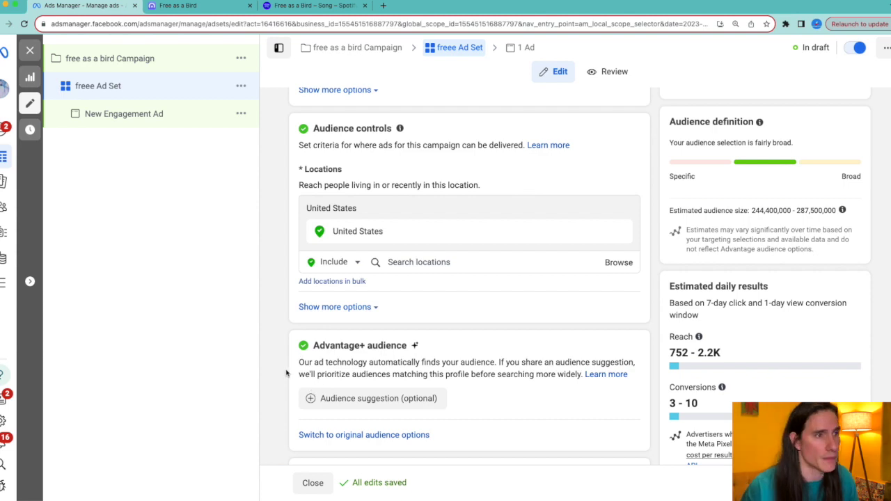
{"action": "scroll", "coordinate": [500, 369], "scroll_direction": "down", "scroll_amount": 3}
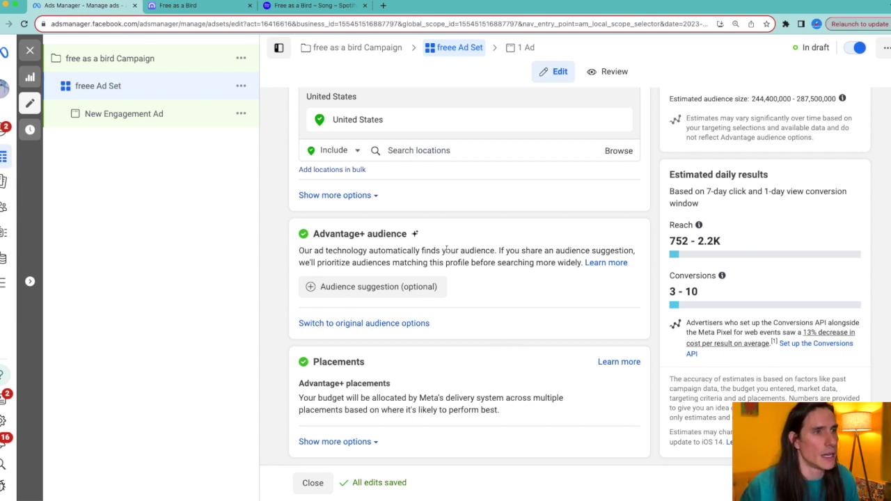
{"action": "scroll", "coordinate": [439, 229], "scroll_direction": "up", "scroll_amount": 1}
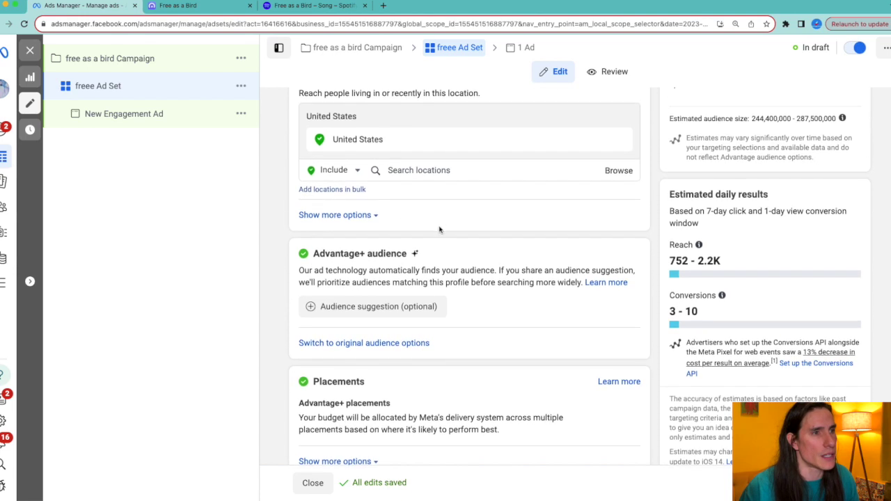
{"action": "scroll", "coordinate": [528, 376], "scroll_direction": "down", "scroll_amount": 1}
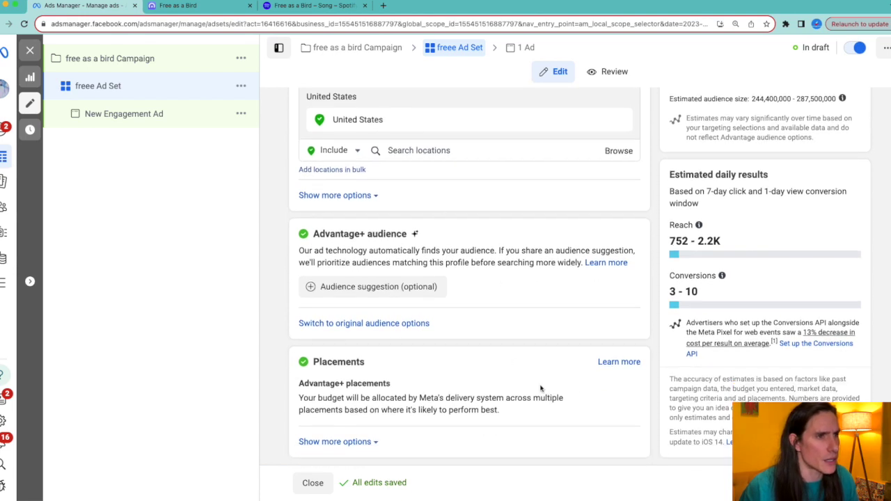
{"action": "left_click", "coordinate": [393, 324]}
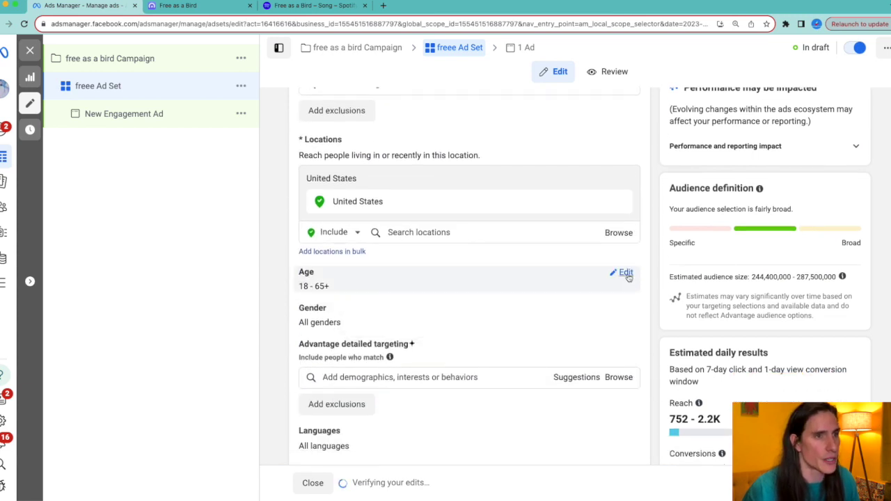
Step: Set the audience's minimum age to 22
{"action": "left_click", "coordinate": [625, 272]}
{"action": "left_click", "coordinate": [325, 291]}
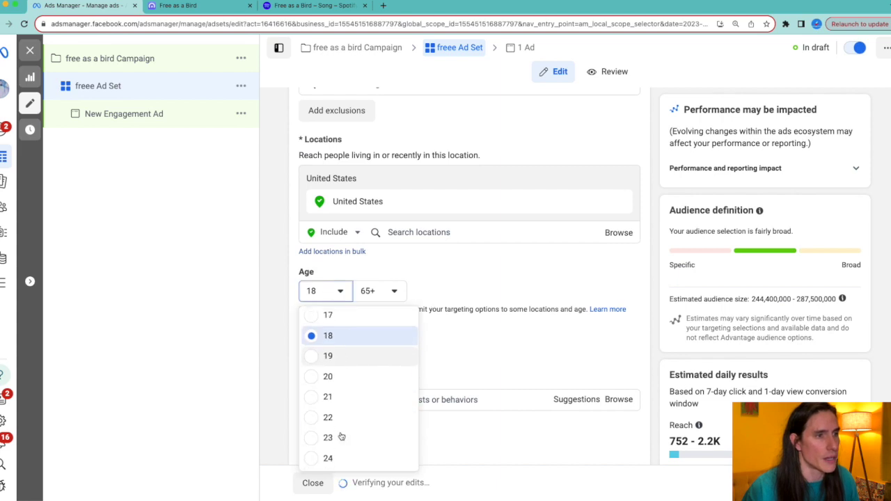
{"action": "left_click", "coordinate": [343, 418]}
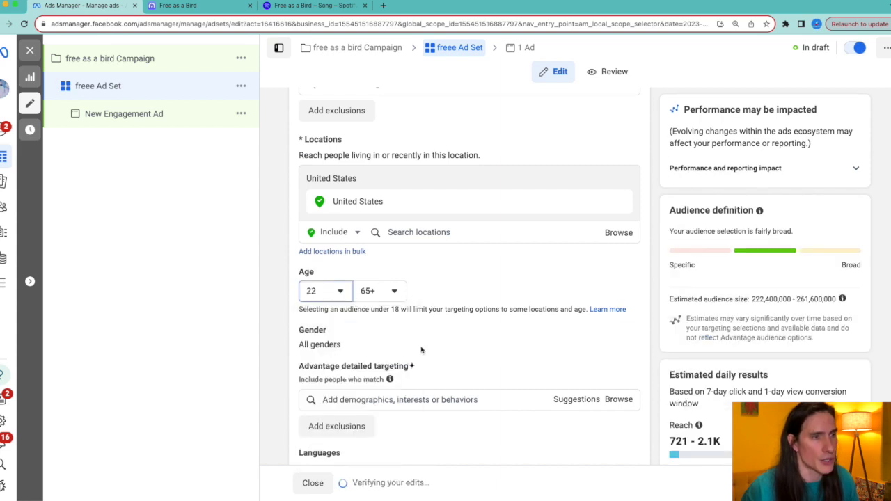
Step: Search the detailed targeting interests for "dance music"
{"action": "left_click", "coordinate": [351, 401]}
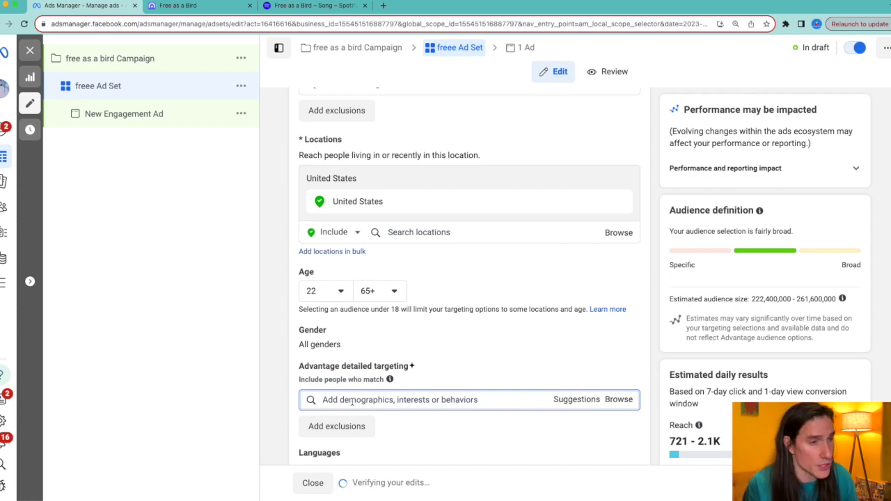
{"action": "type", "text": "danch"}
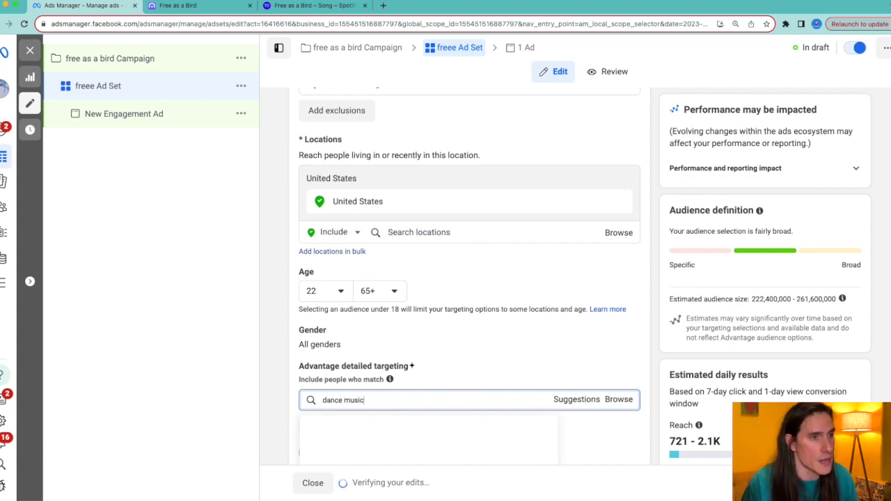
{"action": "scroll", "coordinate": [366, 376], "scroll_direction": "down", "scroll_amount": 2}
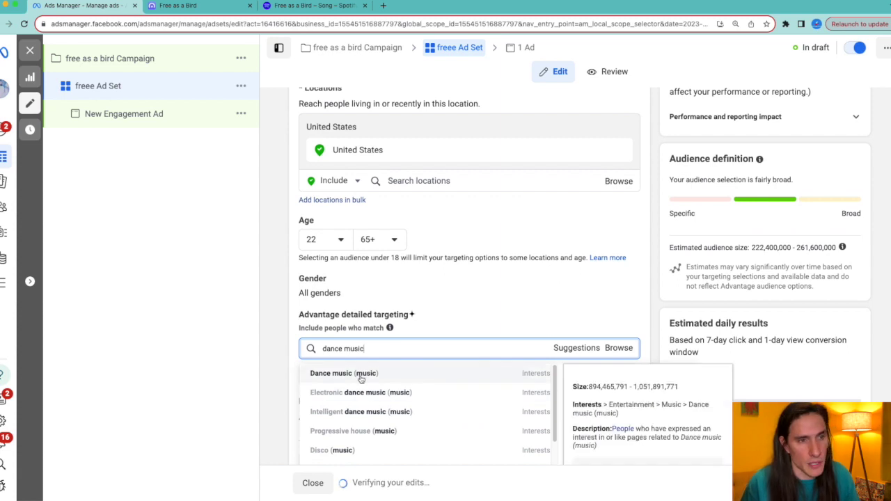
{"action": "left_click", "coordinate": [376, 356]}
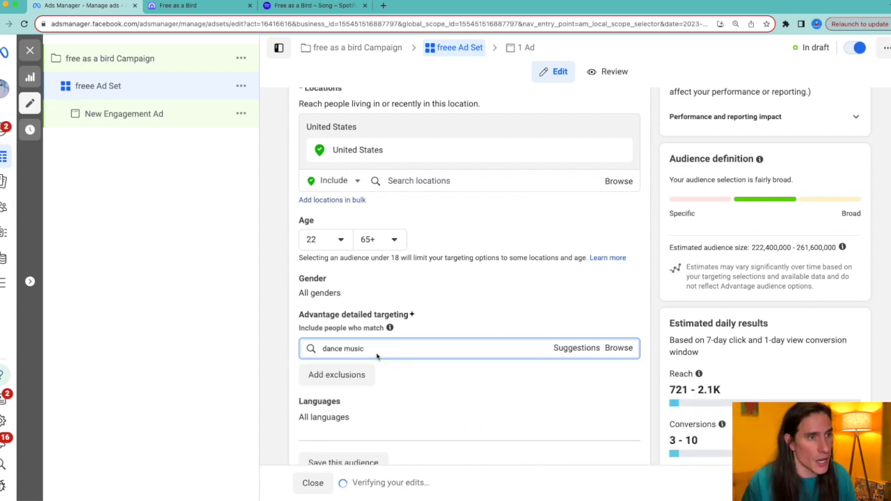
Step: Replace the detailed targeting search with "country", closing the stray Dictionary window on the way
{"action": "triple_click", "coordinate": [372, 349]}
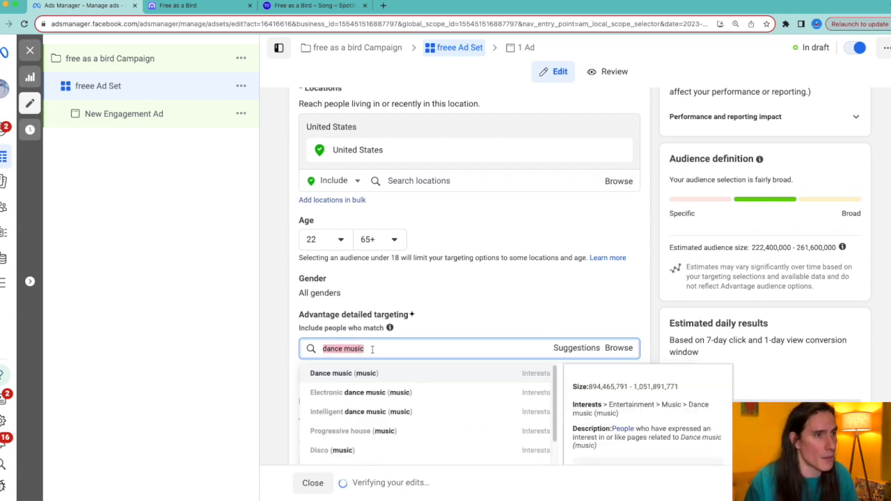
{"action": "type", "text": "t"}
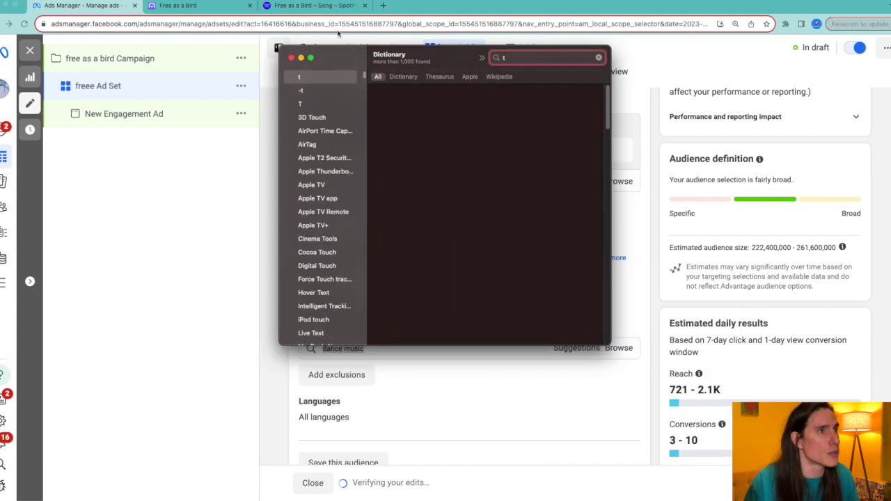
{"action": "left_click", "coordinate": [293, 57]}
{"action": "type", "text": "country"}
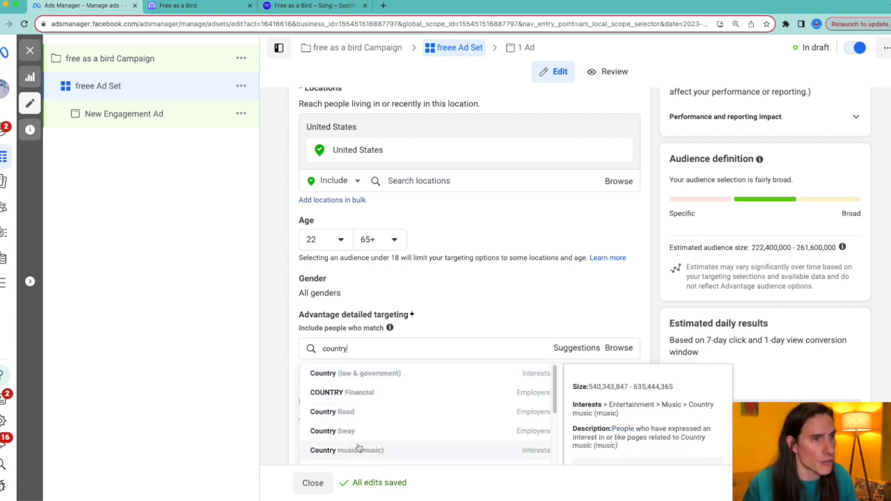
Step: Search the detailed targeting interests for "hip" and clear the search, leaving no interest selected
{"action": "double_click", "coordinate": [362, 348]}
{"action": "type", "text": "hip"}
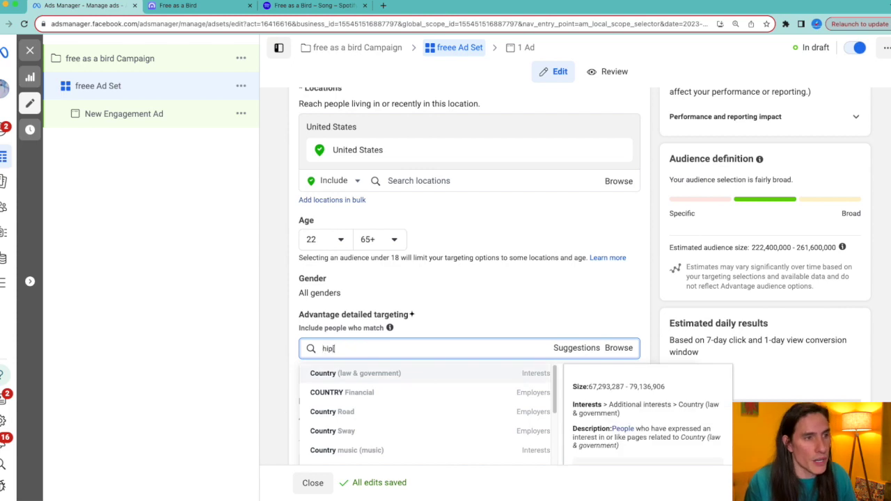
{"action": "left_click", "coordinate": [335, 357]}
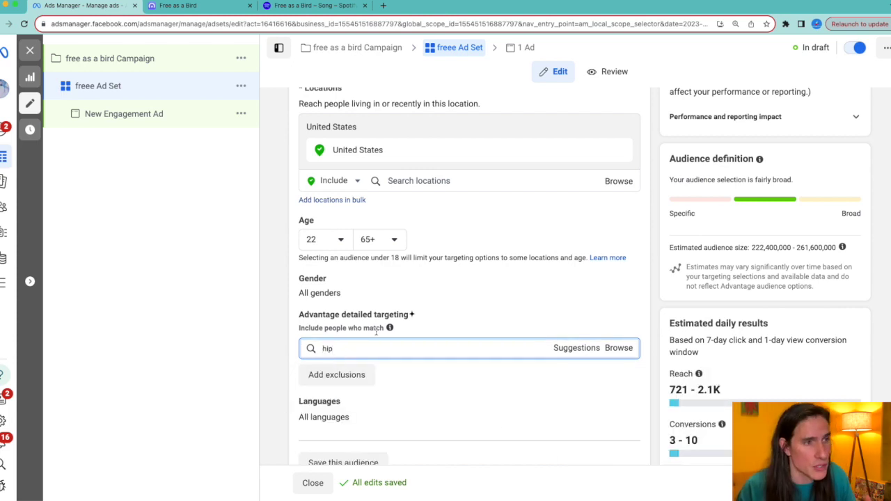
{"action": "left_click", "coordinate": [344, 349]}
{"action": "key", "text": "BackSpace"}
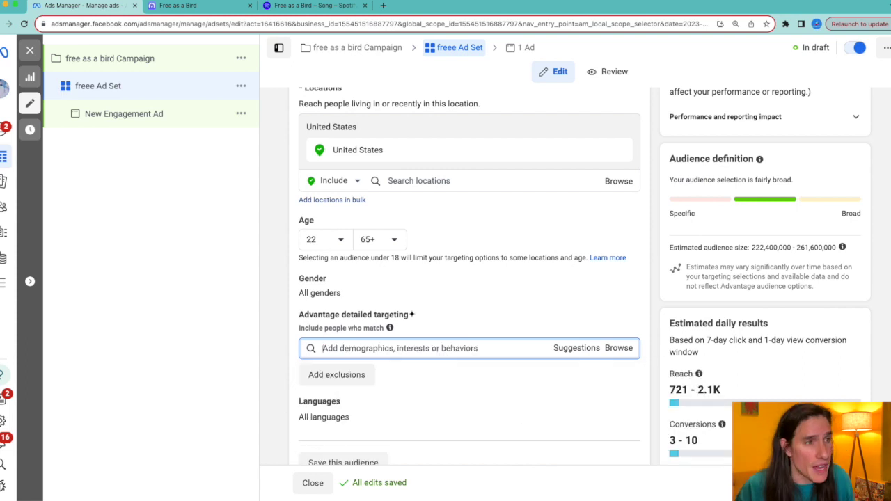
{"action": "left_click", "coordinate": [608, 394]}
Step: Switch the ad set's placements from Advantage+ to Manual placements
{"action": "scroll", "coordinate": [588, 393], "scroll_direction": "down", "scroll_amount": 2}
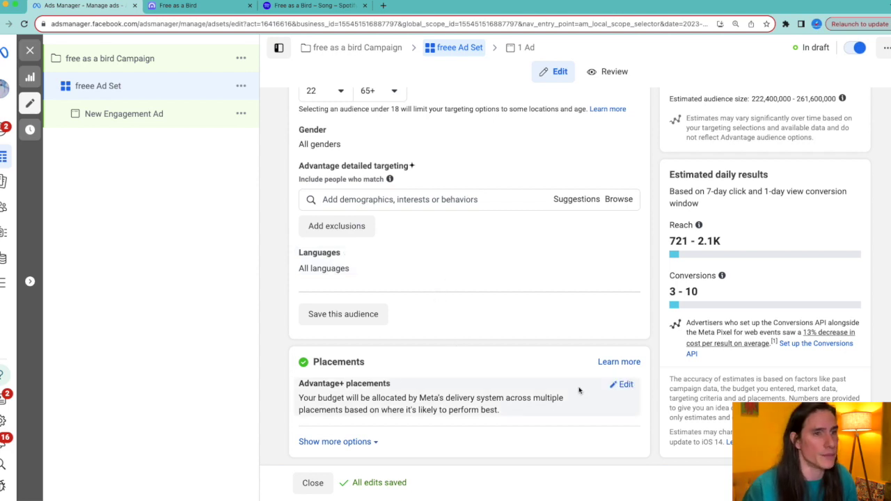
{"action": "left_click", "coordinate": [625, 385]}
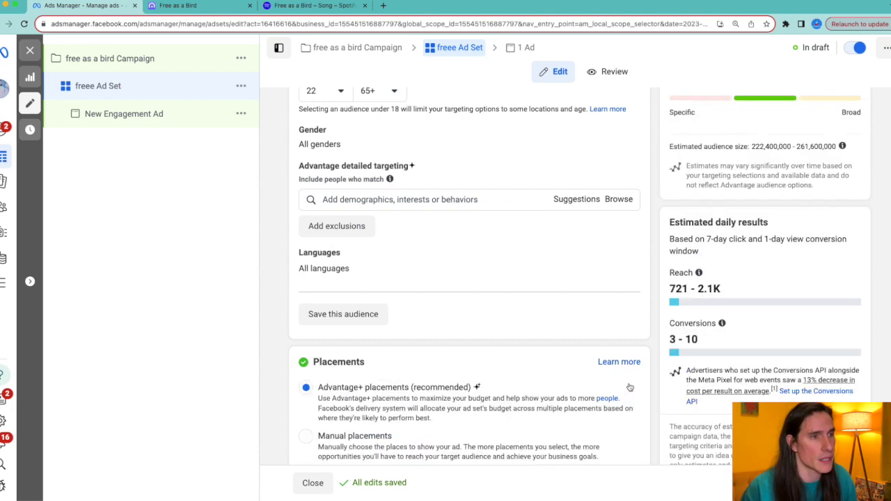
{"action": "left_click", "coordinate": [306, 388]}
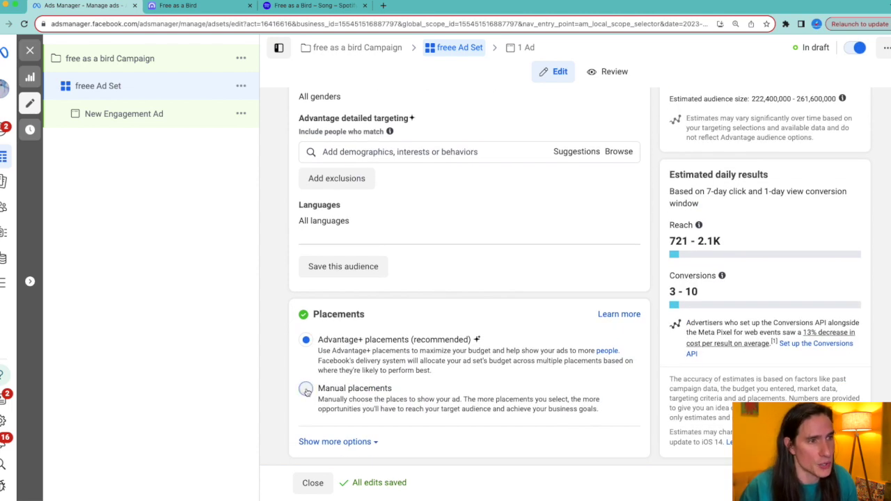
Step: Exclude the Audience network and Messenger platforms from the ad set's placements
{"action": "scroll", "coordinate": [459, 389], "scroll_direction": "down", "scroll_amount": 5}
{"action": "scroll", "coordinate": [459, 388], "scroll_direction": "up", "scroll_amount": 3}
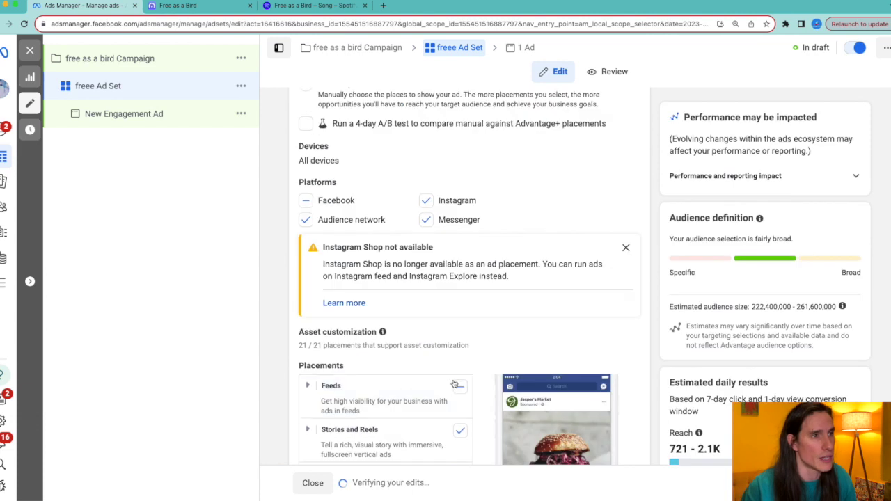
{"action": "left_click", "coordinate": [306, 219]}
{"action": "left_click", "coordinate": [426, 219]}
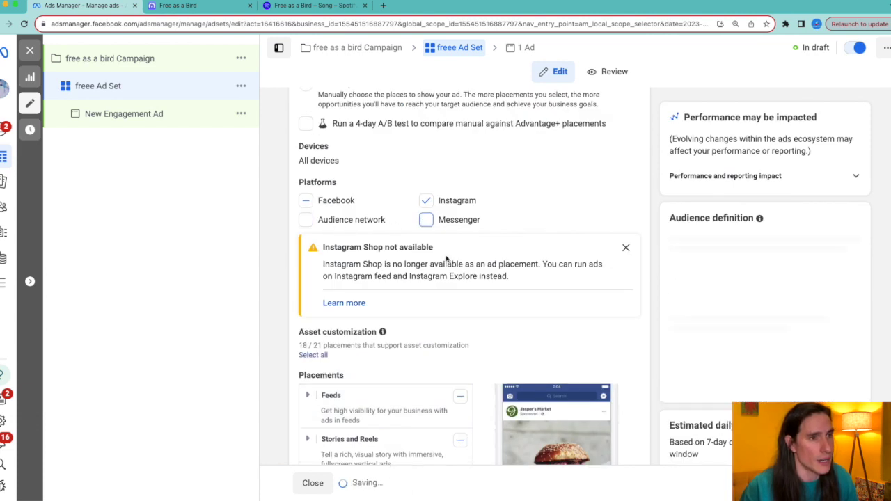
Step: Exclude Facebook Marketplace, Facebook video feeds, Facebook right column, Instagram Explore home and Facebook Business Explore from the Feeds placements
{"action": "scroll", "coordinate": [445, 260], "scroll_direction": "down", "scroll_amount": 3}
{"action": "left_click", "coordinate": [308, 161]}
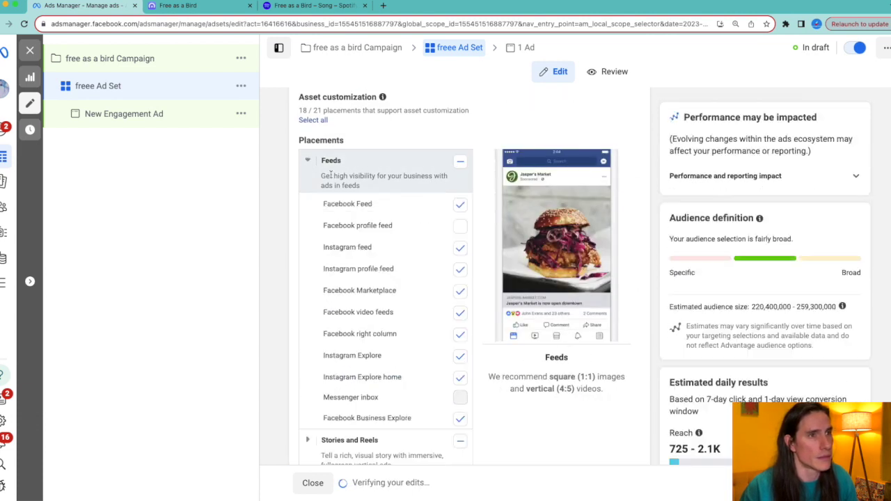
{"action": "left_click", "coordinate": [460, 225]}
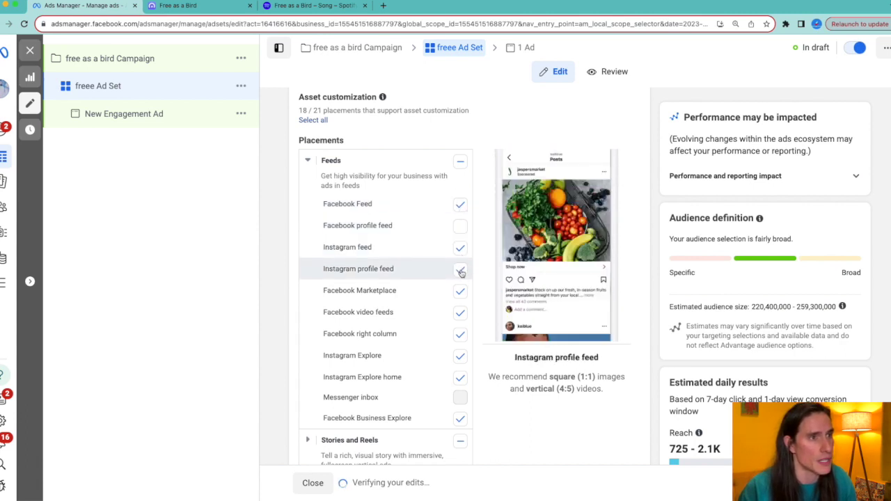
{"action": "left_click", "coordinate": [460, 291]}
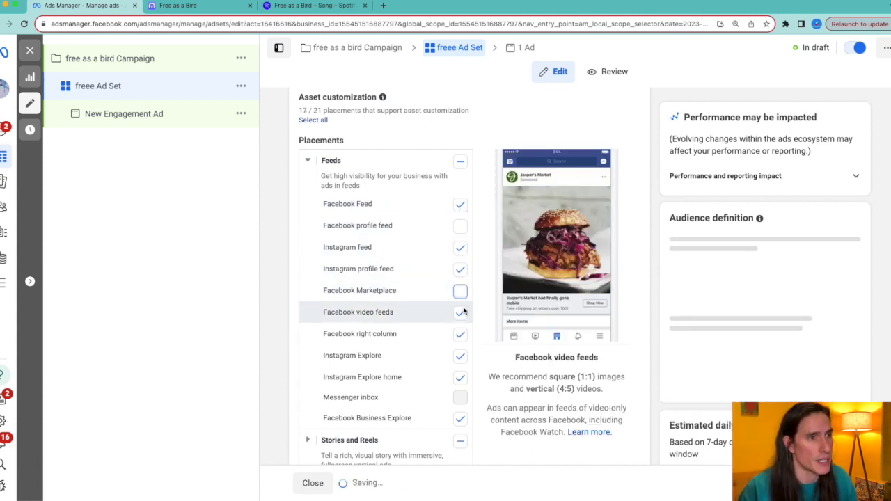
{"action": "left_click", "coordinate": [460, 313]}
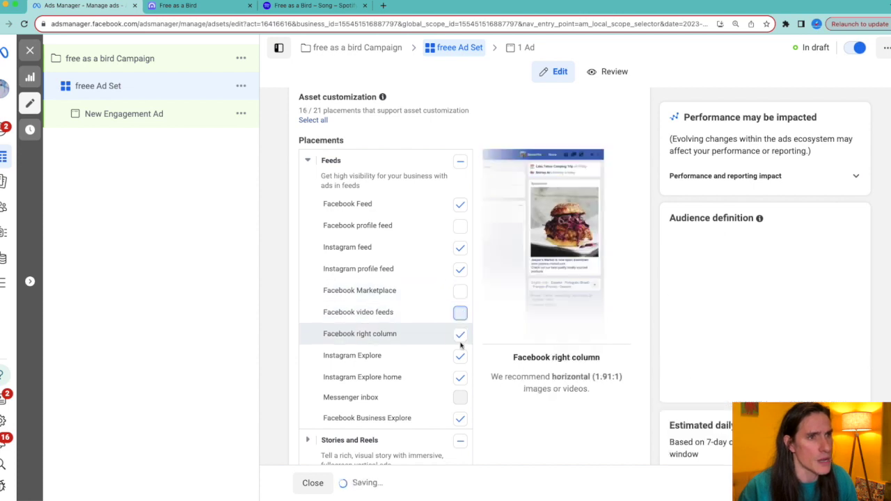
{"action": "left_click", "coordinate": [460, 377]}
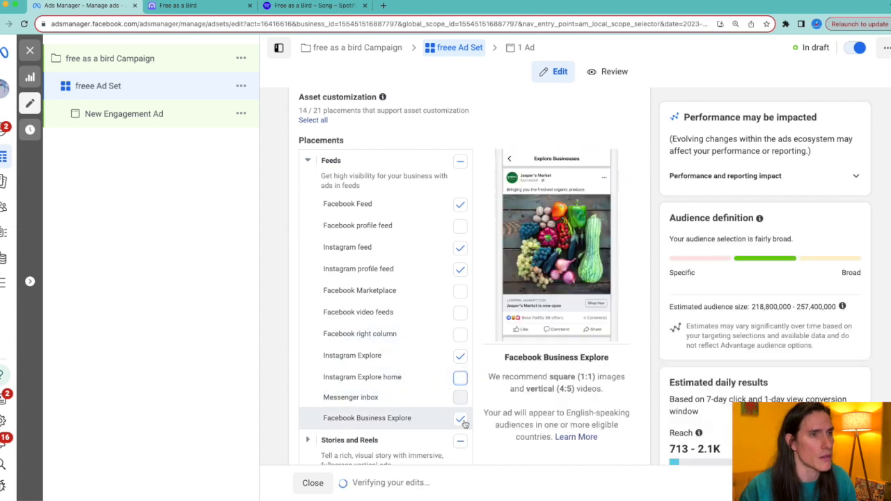
{"action": "left_click", "coordinate": [460, 417]}
Step: Expand the Stories and Reels placements and include Messenger Stories
{"action": "scroll", "coordinate": [515, 415], "scroll_direction": "down", "scroll_amount": 5}
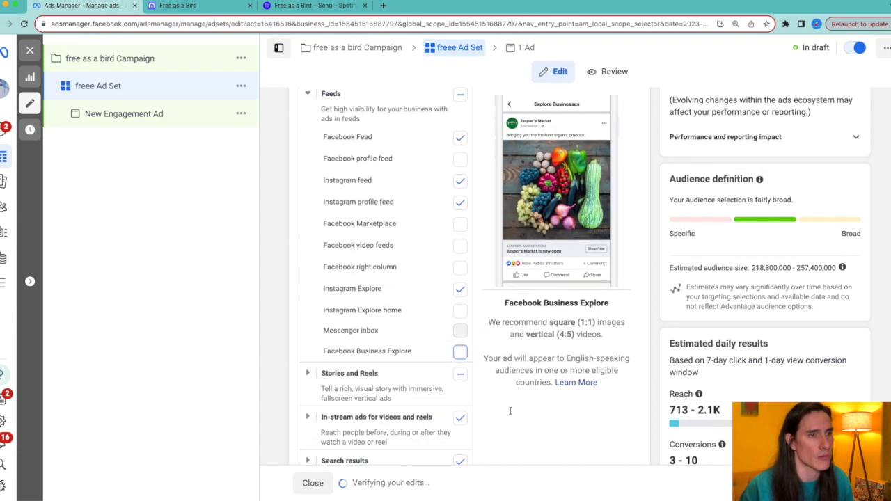
{"action": "left_click", "coordinate": [339, 279]}
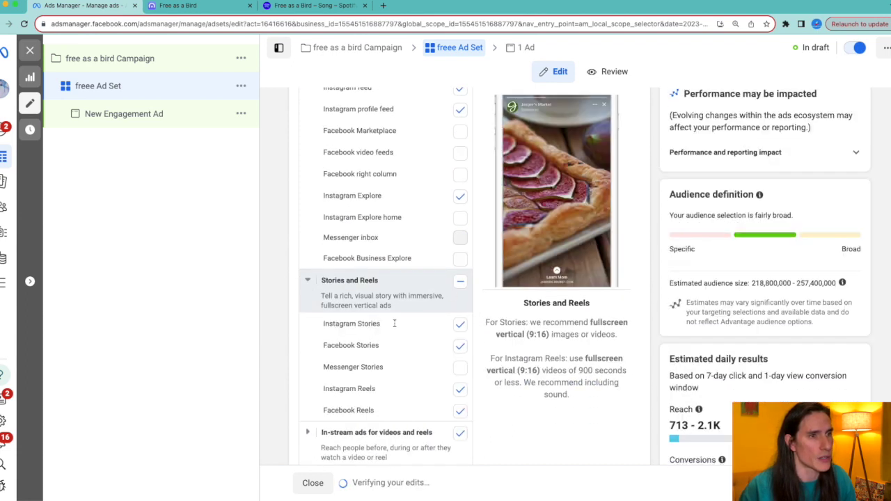
{"action": "left_click", "coordinate": [460, 349]}
{"action": "scroll", "coordinate": [521, 389], "scroll_direction": "down", "scroll_amount": 2}
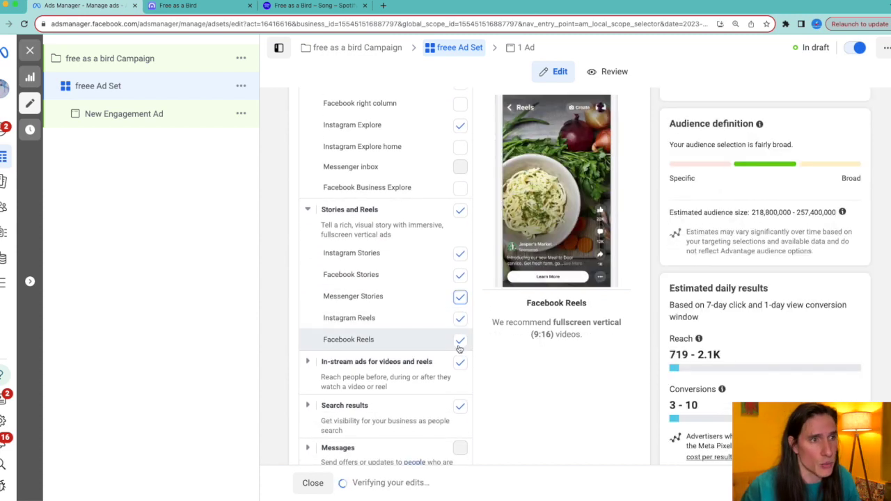
Step: Exclude Facebook Reels from the Stories and Reels placements and keep Instagram Reels included
{"action": "left_click", "coordinate": [460, 320]}
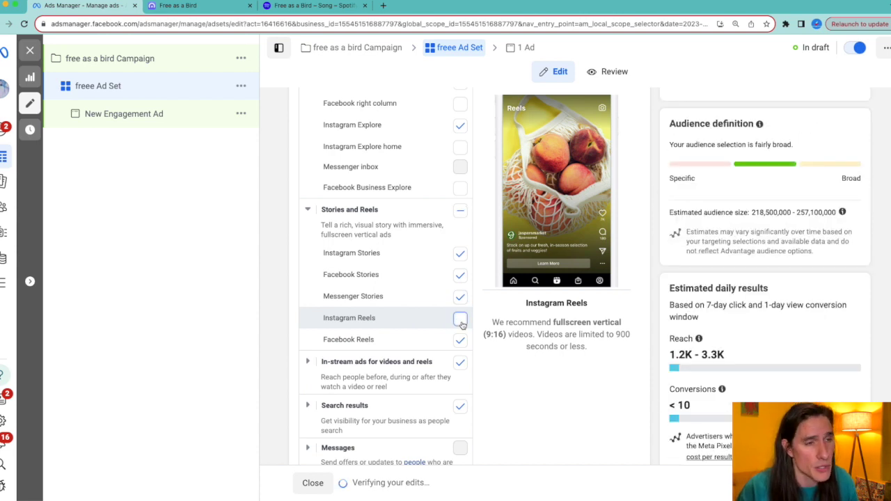
{"action": "left_click", "coordinate": [460, 341]}
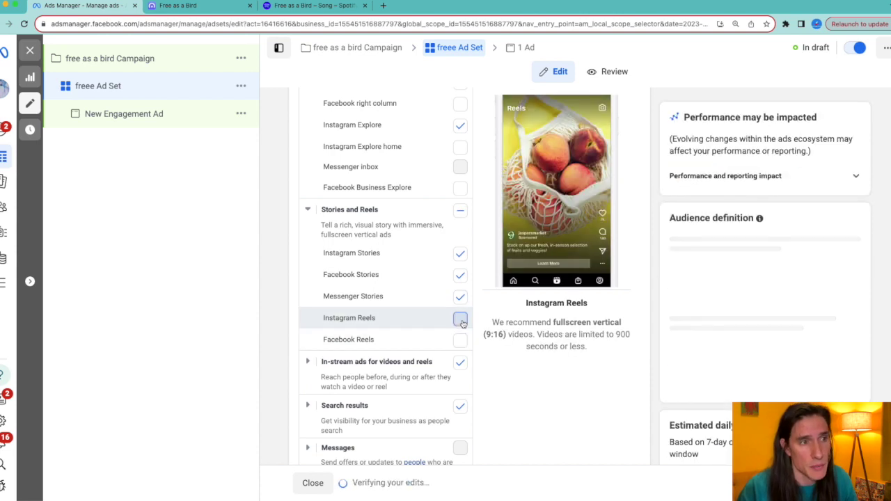
{"action": "left_click", "coordinate": [460, 320]}
{"action": "scroll", "coordinate": [487, 373], "scroll_direction": "down", "scroll_amount": 1}
{"action": "scroll", "coordinate": [488, 373], "scroll_direction": "down", "scroll_amount": 2}
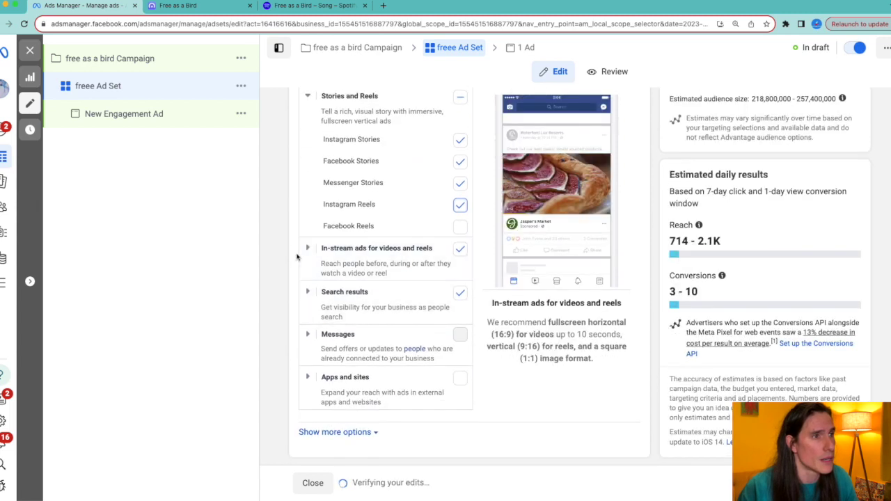
Step: Narrow the In-stream ads for videos and reels placements and exclude Search results from the ad set
{"action": "left_click", "coordinate": [307, 248]}
{"action": "left_click", "coordinate": [460, 335]}
{"action": "left_click", "coordinate": [460, 314]}
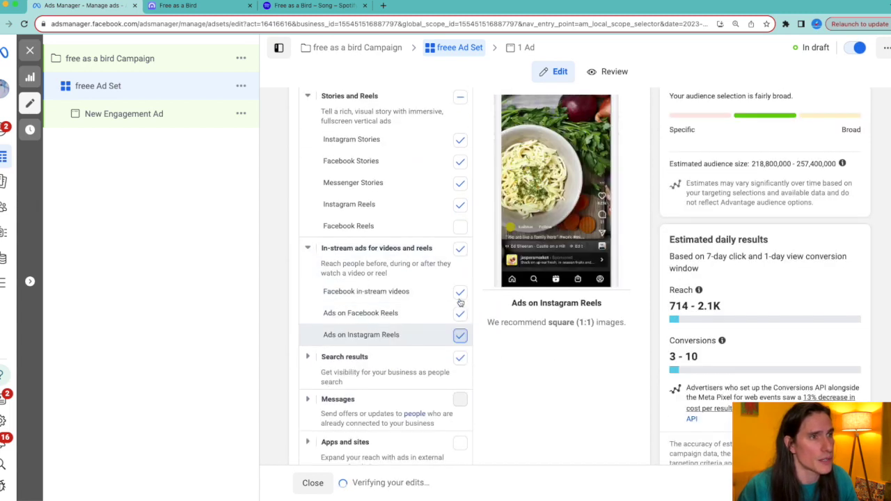
{"action": "left_click", "coordinate": [462, 362]}
{"action": "scroll", "coordinate": [458, 415], "scroll_direction": "down", "scroll_amount": 1}
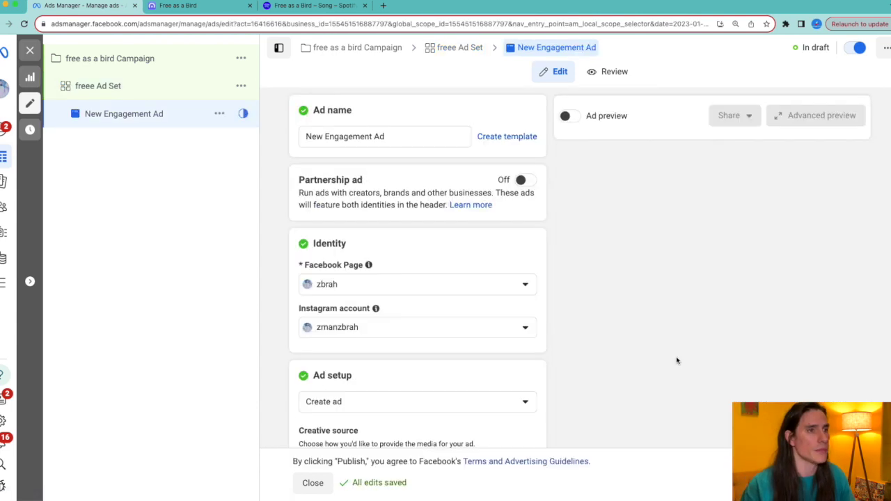
Step: Open the video selection for the New Engagement Ad's media in its ad creative settings
{"action": "scroll", "coordinate": [352, 273], "scroll_direction": "up", "scroll_amount": 5}
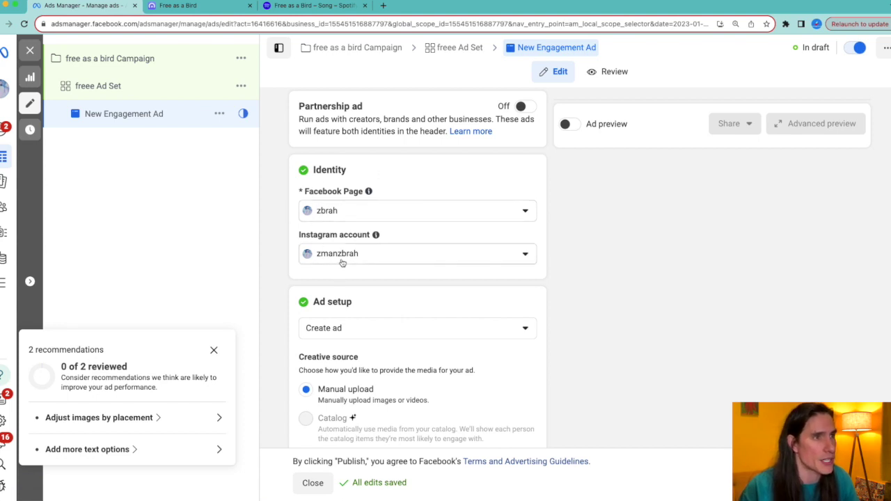
{"action": "scroll", "coordinate": [392, 268], "scroll_direction": "up", "scroll_amount": 5}
{"action": "scroll", "coordinate": [403, 300], "scroll_direction": "down", "scroll_amount": 5}
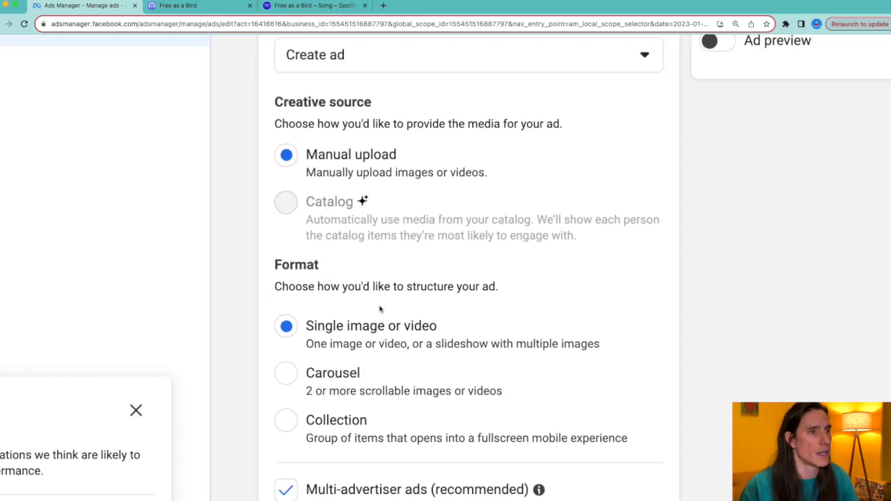
{"action": "scroll", "coordinate": [379, 310], "scroll_direction": "down", "scroll_amount": 6}
{"action": "scroll", "coordinate": [380, 310], "scroll_direction": "down", "scroll_amount": 3}
{"action": "left_click", "coordinate": [357, 208]}
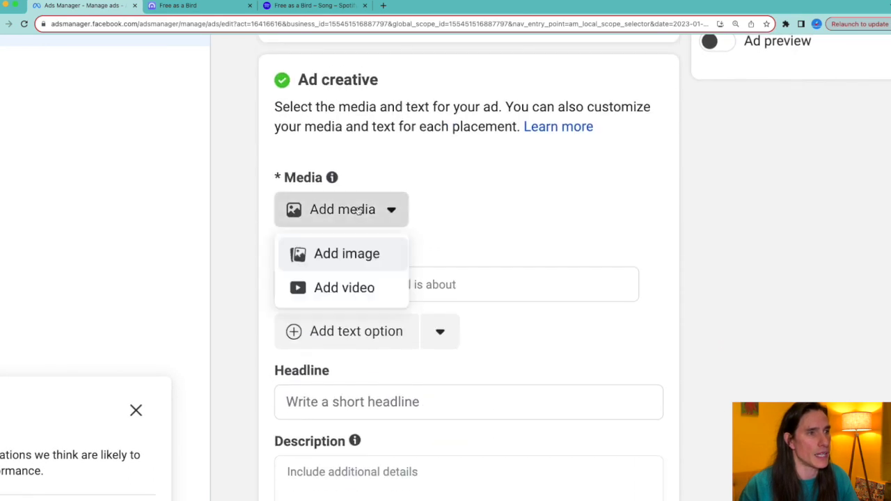
{"action": "scroll", "coordinate": [554, 316], "scroll_direction": "down", "scroll_amount": 5}
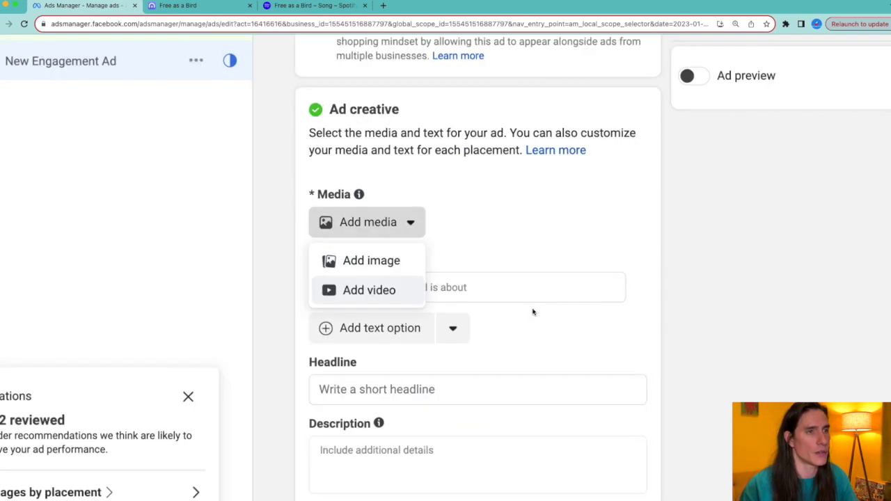
{"action": "left_click", "coordinate": [368, 288]}
Step: Use the first 720 × 1280 account video as the ad's media and finish the media setup with all Advantage+ optimizations on
{"action": "left_click", "coordinate": [263, 228]}
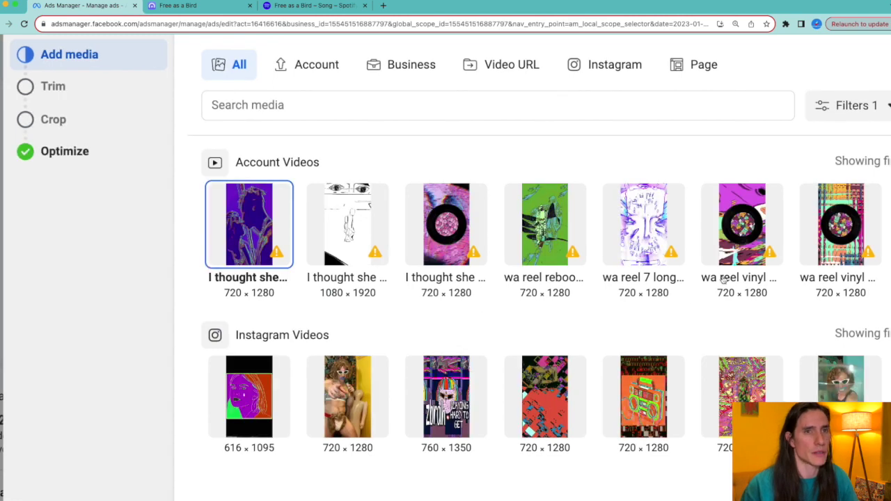
{"action": "scroll", "coordinate": [696, 299], "scroll_direction": "down", "scroll_amount": 1}
{"action": "scroll", "coordinate": [626, 354], "scroll_direction": "down", "scroll_amount": 10}
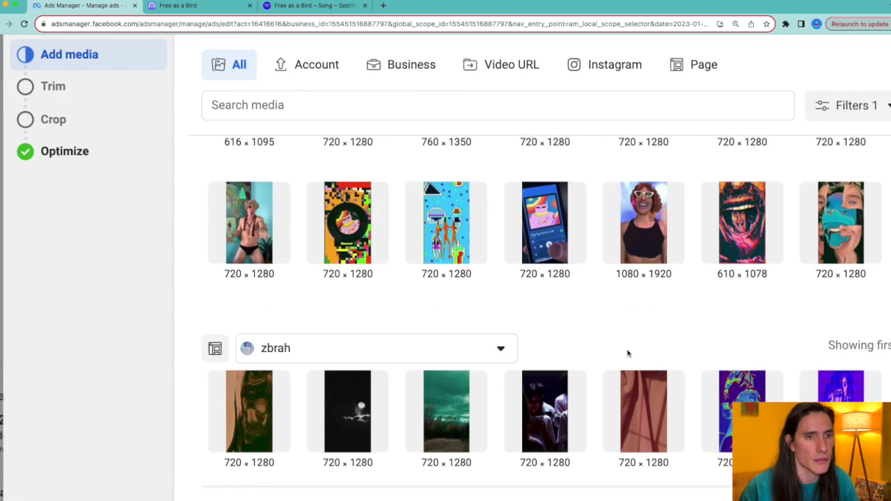
{"action": "scroll", "coordinate": [640, 313], "scroll_direction": "down", "scroll_amount": 5}
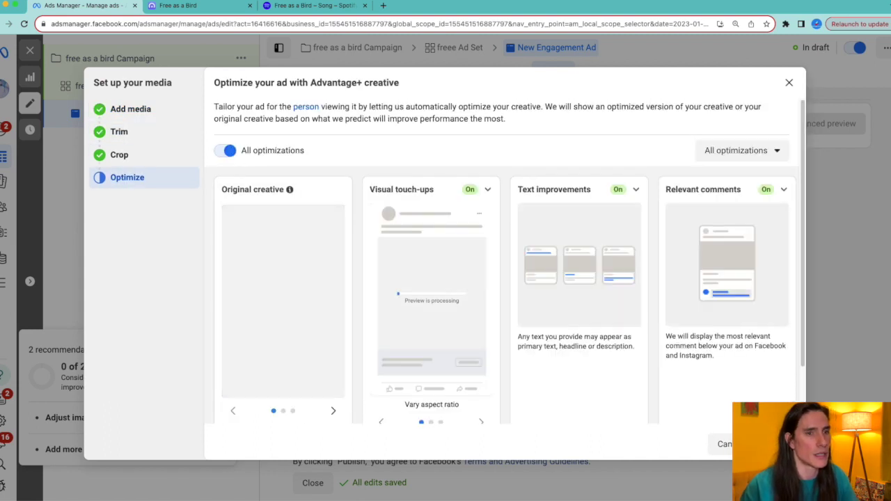
{"action": "left_click", "coordinate": [772, 444]}
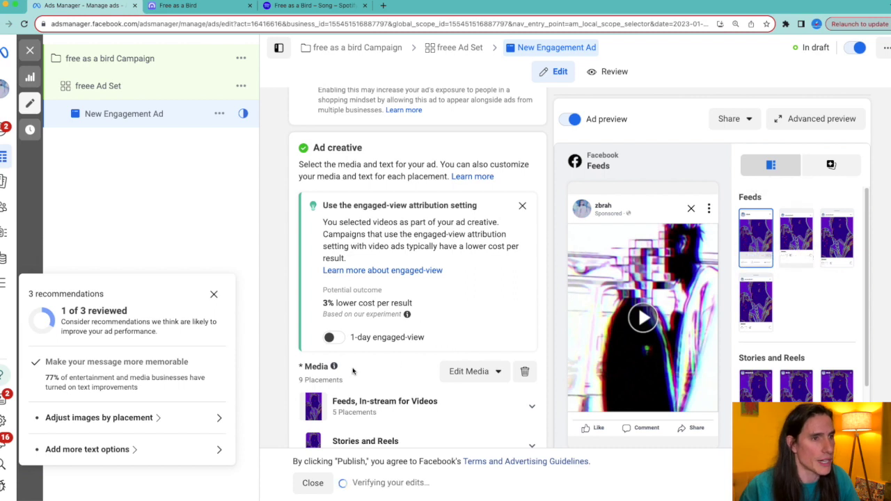
Step: Set the ad's headline to "zbrah - free as a bird"
{"action": "scroll", "coordinate": [353, 370], "scroll_direction": "down", "scroll_amount": 3}
{"action": "scroll", "coordinate": [411, 344], "scroll_direction": "down", "scroll_amount": 6}
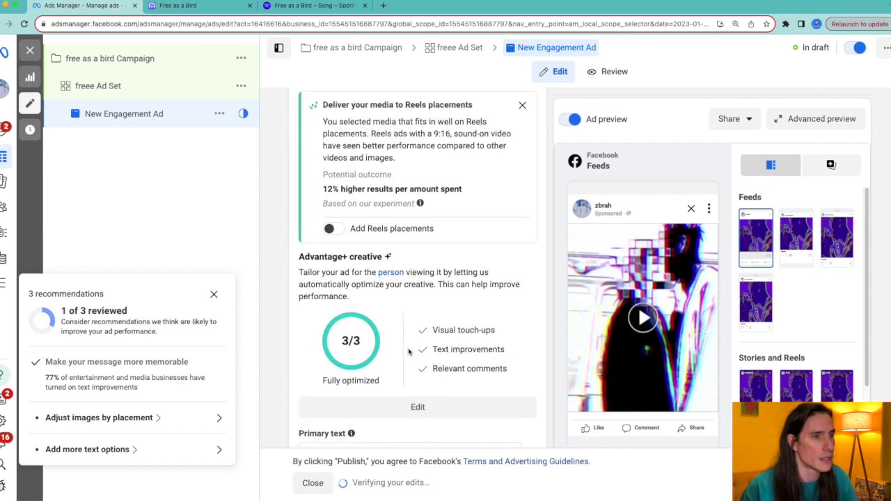
{"action": "left_click", "coordinate": [361, 292]}
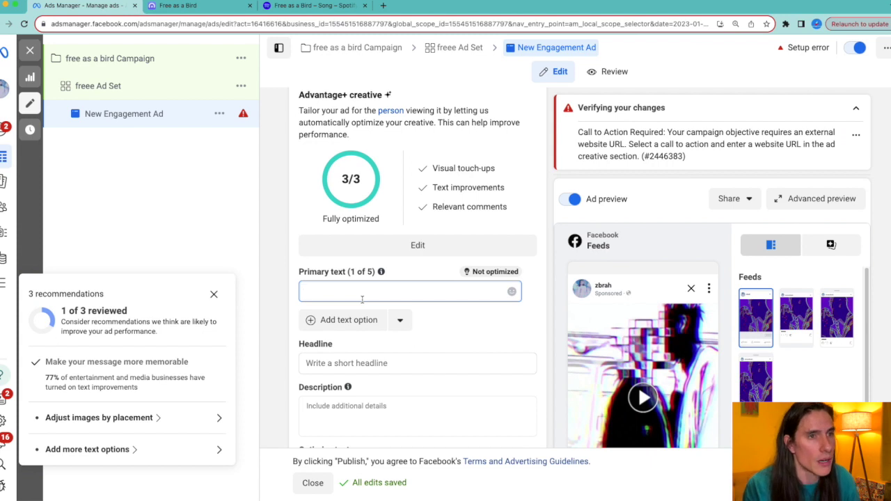
{"action": "scroll", "coordinate": [362, 300], "scroll_direction": "down", "scroll_amount": 1}
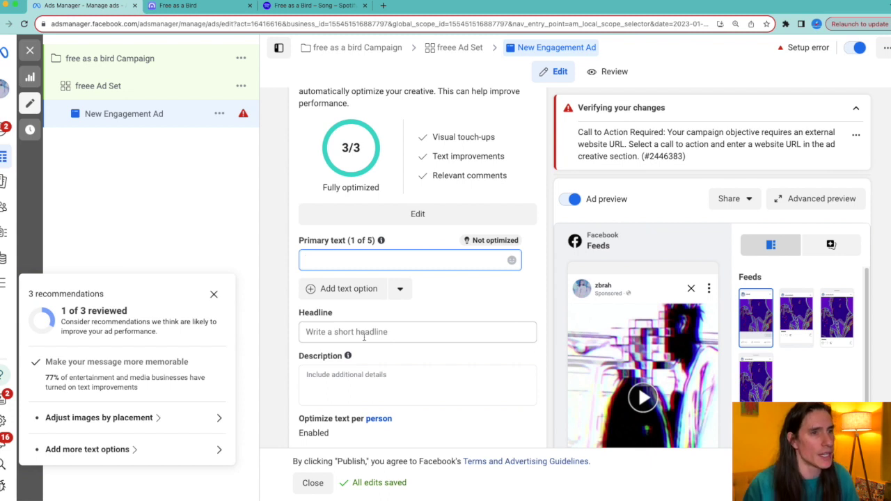
{"action": "left_click", "coordinate": [363, 337]}
{"action": "scroll", "coordinate": [363, 337], "scroll_direction": "down", "scroll_amount": 6}
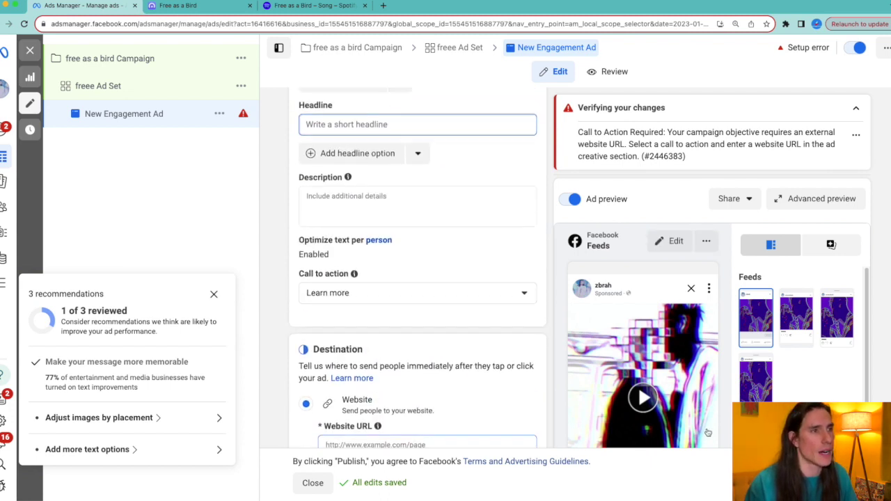
{"action": "scroll", "coordinate": [365, 220], "scroll_direction": "up", "scroll_amount": 1}
{"action": "type", "text": "zbrah - free as a bird"}
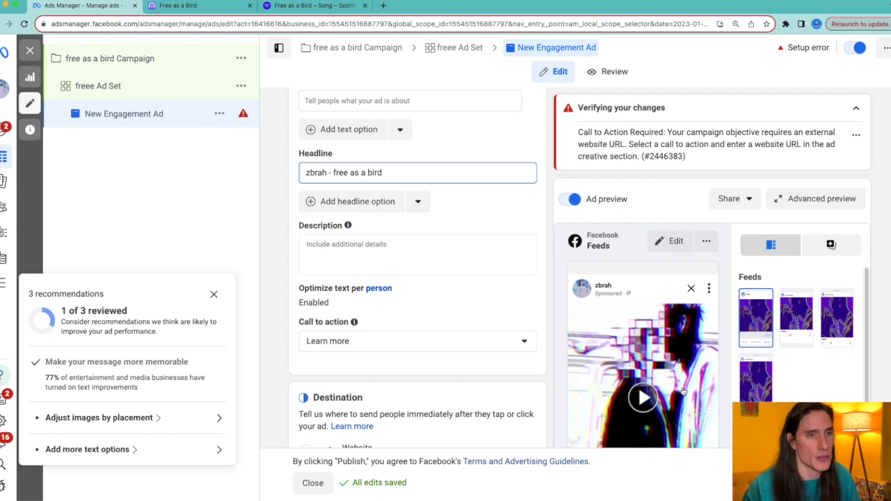
Step: Look through the ad's destination, languages and tracking settings
{"action": "scroll", "coordinate": [671, 410], "scroll_direction": "down", "scroll_amount": 10}
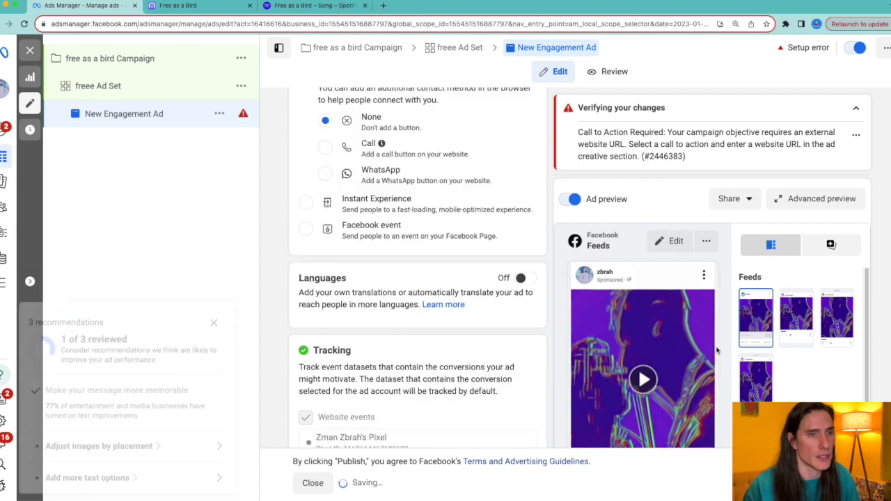
{"action": "scroll", "coordinate": [672, 410], "scroll_direction": "down", "scroll_amount": 5}
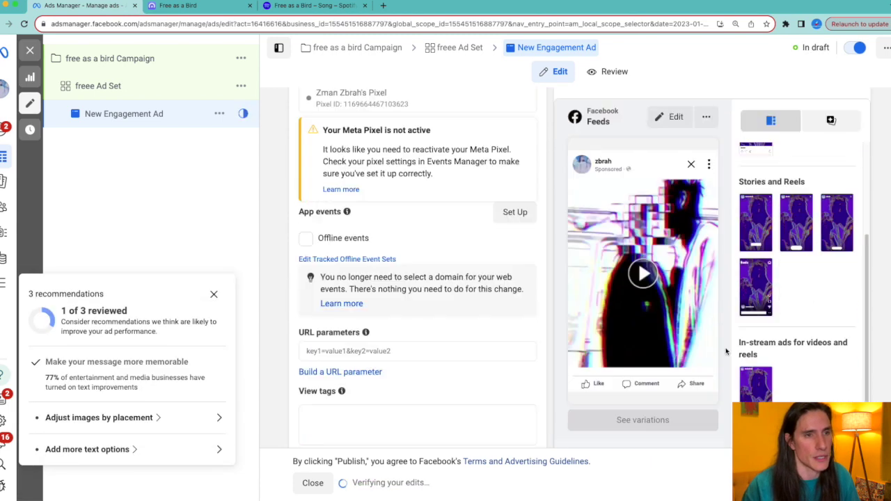
{"action": "scroll", "coordinate": [399, 228], "scroll_direction": "up", "scroll_amount": 3}
{"action": "scroll", "coordinate": [654, 309], "scroll_direction": "down", "scroll_amount": 3}
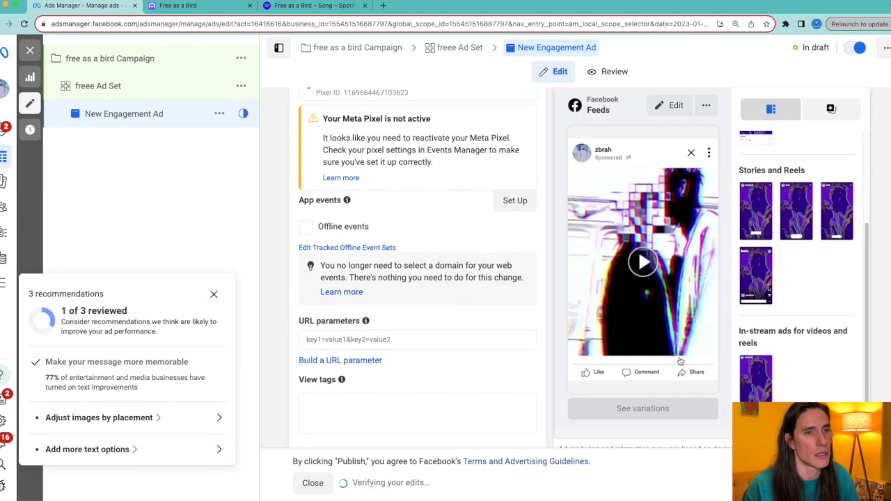
{"action": "scroll", "coordinate": [658, 311], "scroll_direction": "up", "scroll_amount": 2}
{"action": "scroll", "coordinate": [658, 311], "scroll_direction": "down", "scroll_amount": 2}
{"action": "scroll", "coordinate": [411, 324], "scroll_direction": "up", "scroll_amount": 5}
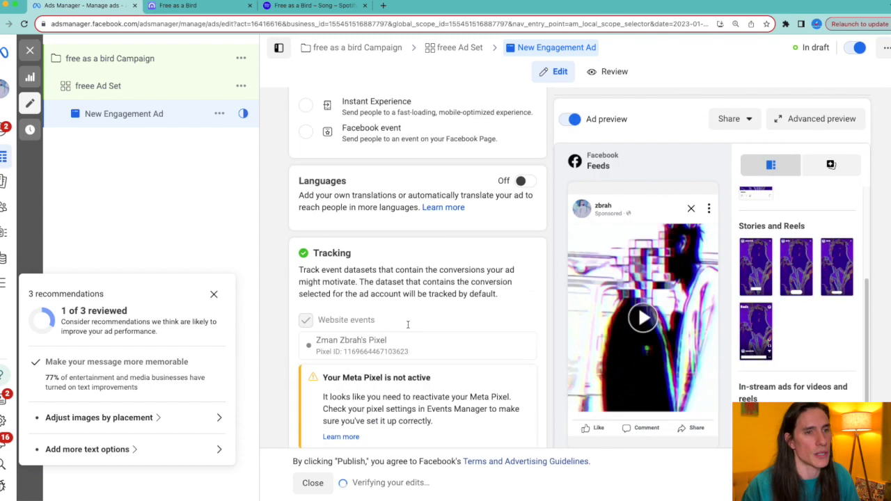
{"action": "scroll", "coordinate": [329, 344], "scroll_direction": "down", "scroll_amount": 1}
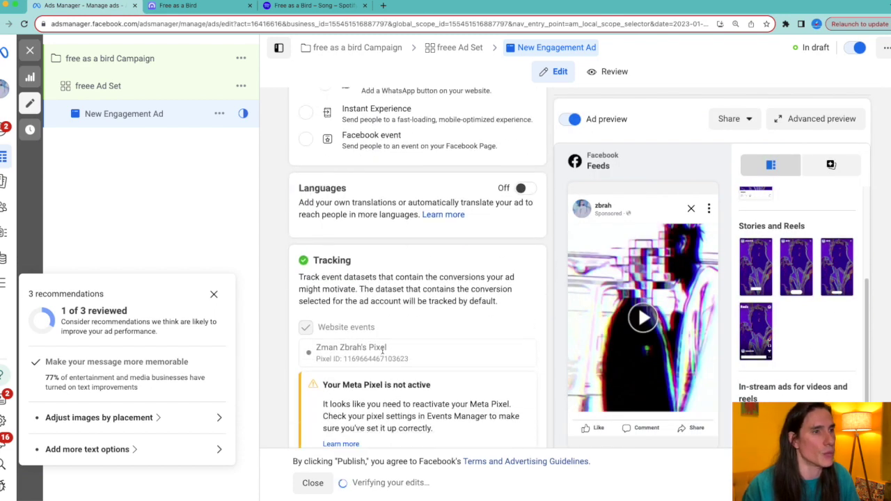
Step: Set the ad's call to action to Listen now
{"action": "scroll", "coordinate": [330, 344], "scroll_direction": "up", "scroll_amount": 7}
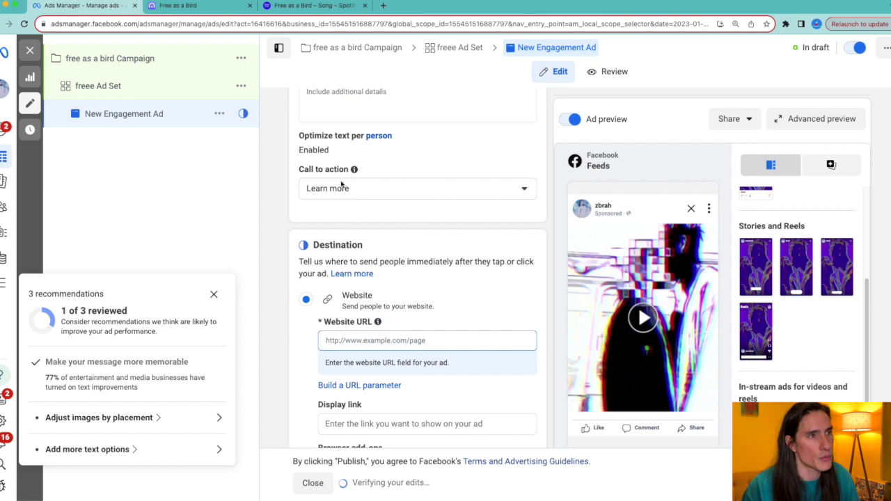
{"action": "scroll", "coordinate": [341, 183], "scroll_direction": "up", "scroll_amount": 2}
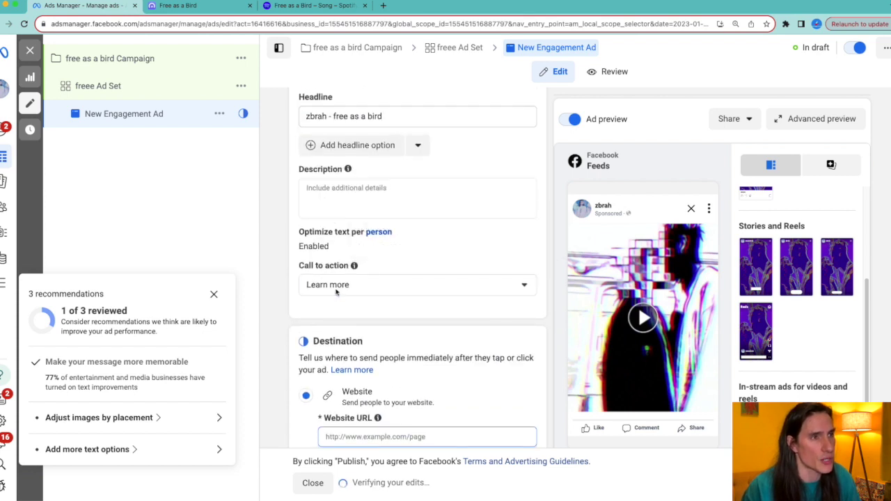
{"action": "left_click", "coordinate": [336, 290]}
{"action": "scroll", "coordinate": [382, 374], "scroll_direction": "down", "scroll_amount": 2}
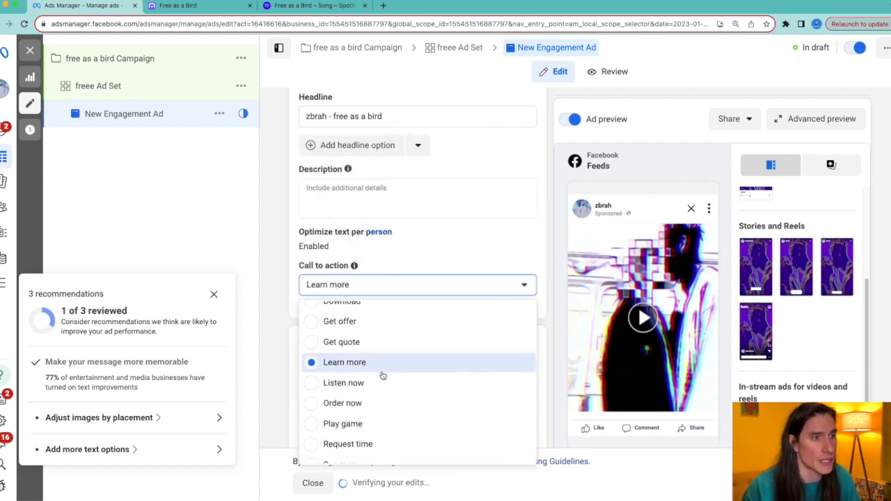
{"action": "left_click", "coordinate": [343, 384]}
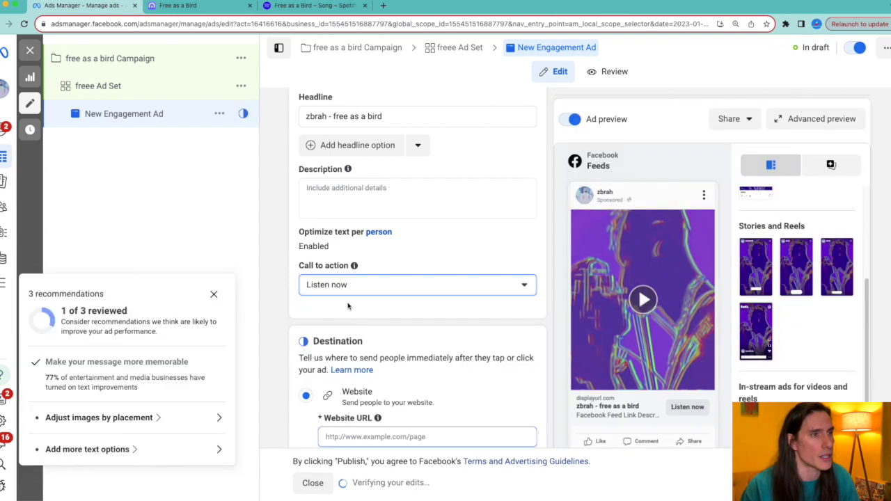
Step: Copy the Free as a Bird landing page address, pressplay.zmanzbrah.com/hDvr, into the ad destination's Website URL
{"action": "scroll", "coordinate": [347, 304], "scroll_direction": "up", "scroll_amount": 3}
{"action": "scroll", "coordinate": [347, 304], "scroll_direction": "down", "scroll_amount": 3}
{"action": "scroll", "coordinate": [387, 338], "scroll_direction": "down", "scroll_amount": 3}
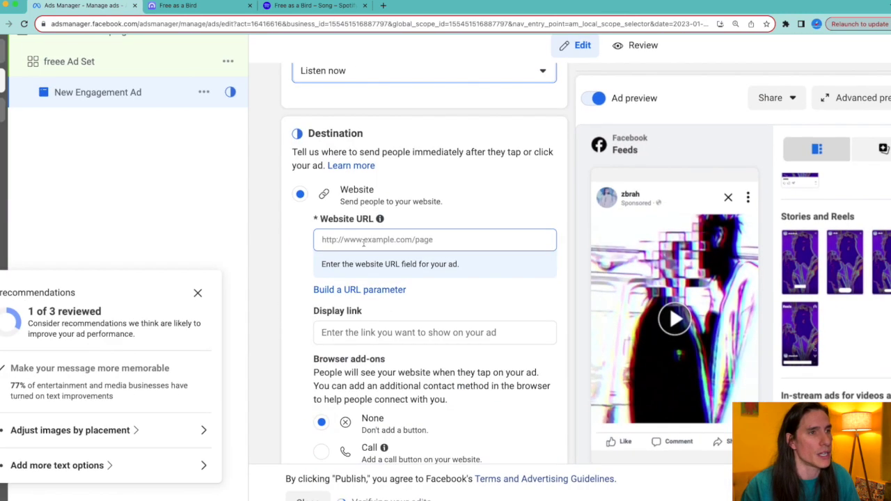
{"action": "left_click", "coordinate": [365, 241]}
{"action": "left_click", "coordinate": [177, 7]}
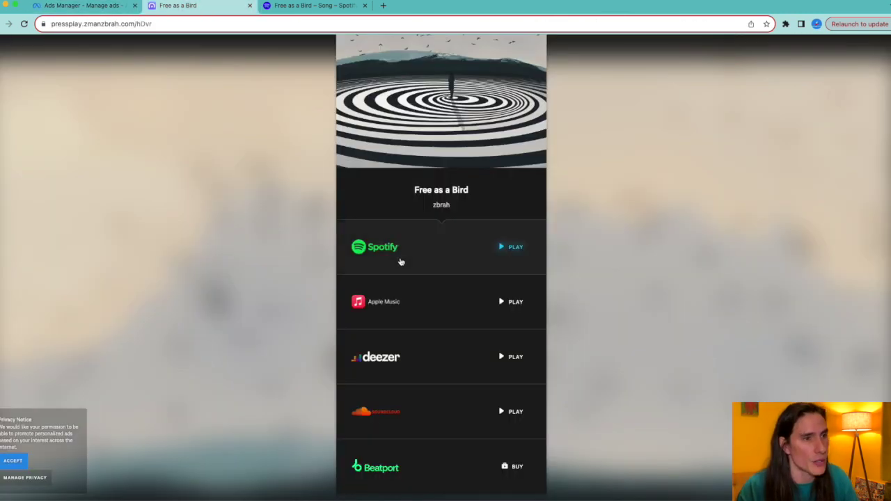
{"action": "left_click", "coordinate": [194, 23]}
{"action": "key", "text": "ctrl+c"}
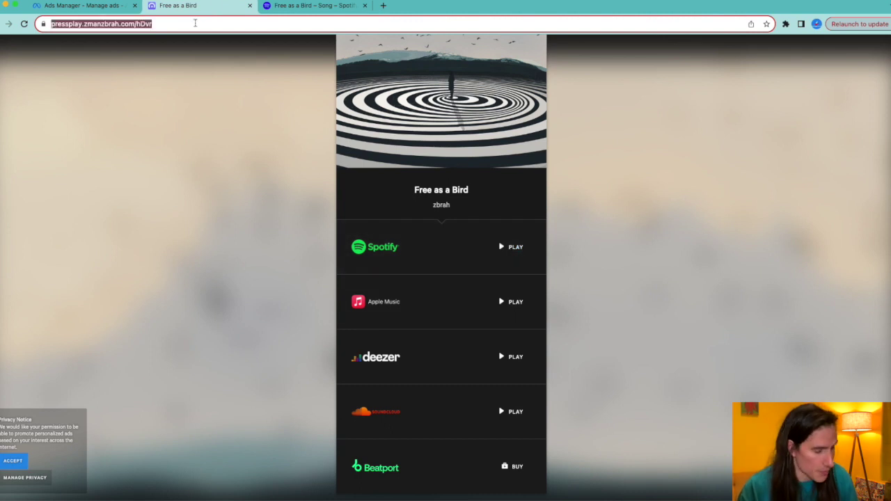
{"action": "left_click", "coordinate": [109, 7]}
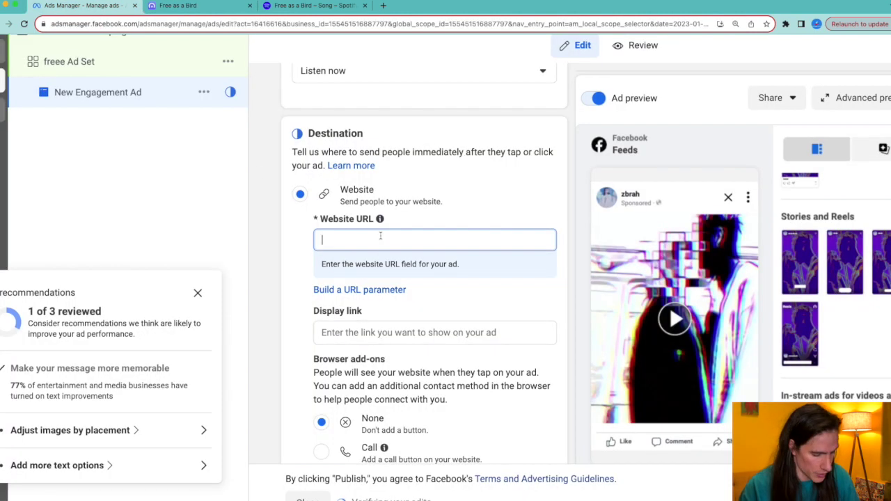
{"action": "key", "text": "ctrl+v"}
{"action": "left_click", "coordinate": [270, 292]}
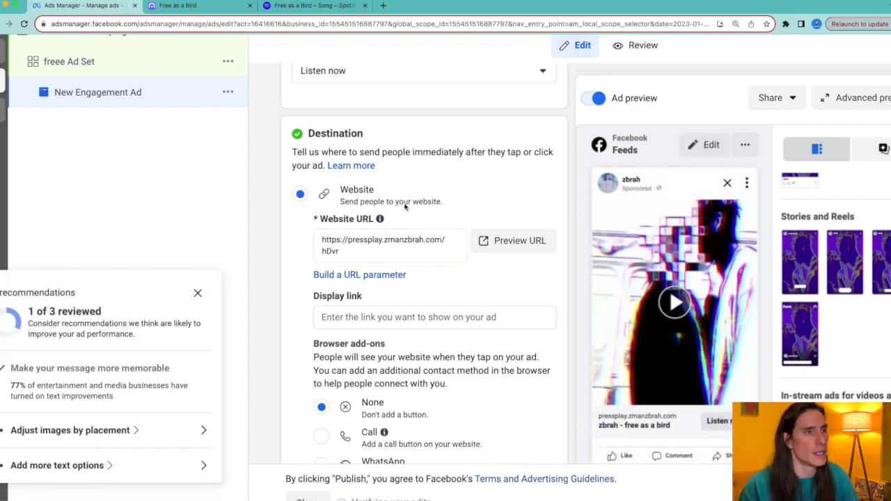
Step: Write the ad's primary text as "Hi! Check out some new banging electronic tunes"
{"action": "scroll", "coordinate": [405, 206], "scroll_direction": "up", "scroll_amount": 6}
{"action": "left_click", "coordinate": [361, 221]}
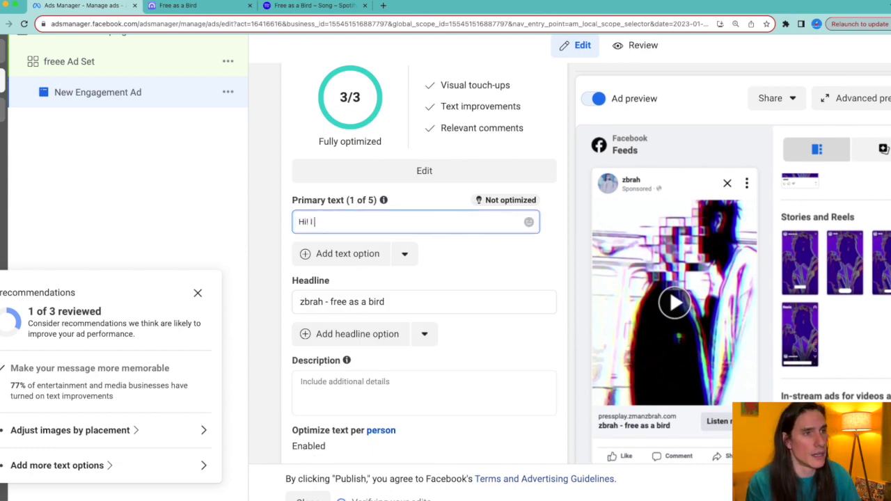
{"action": "type", "text": "Check "}
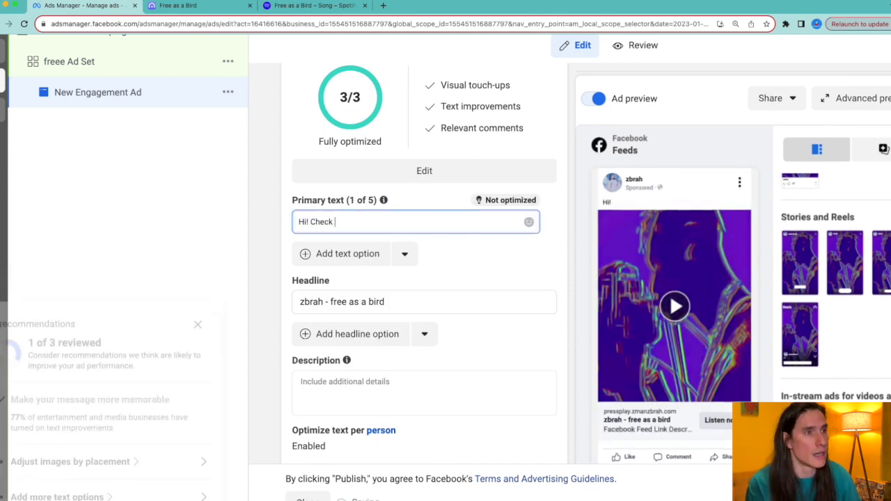
{"action": "type", "text": "out some new "}
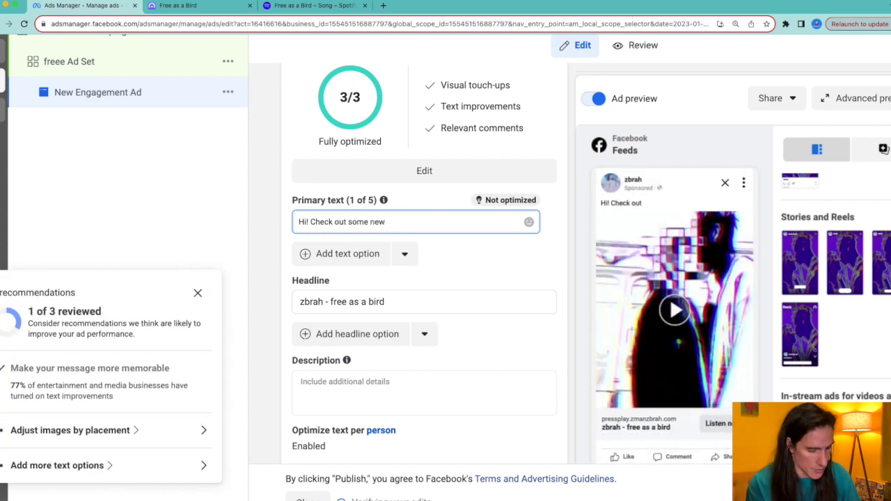
{"action": "type", "text": "banging electronic tunes"}
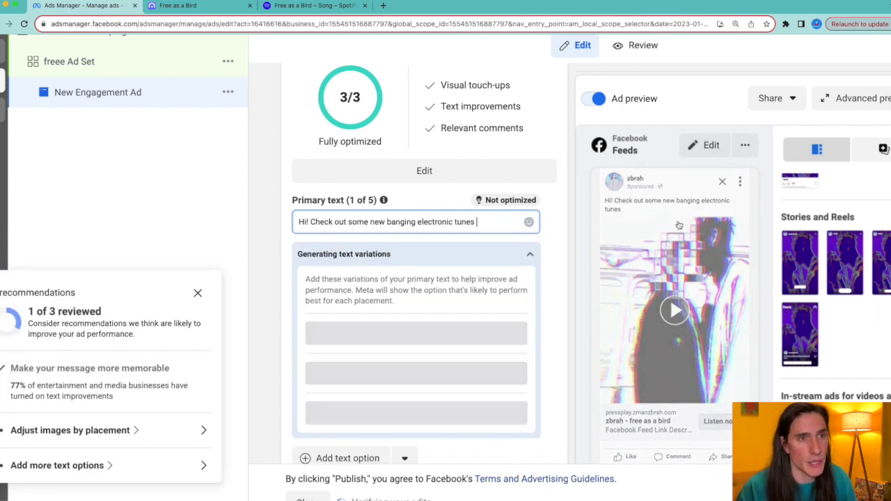
Step: Check the Facebook feed preview of the ad with its primary text, headline and call to action
{"action": "scroll", "coordinate": [683, 282], "scroll_direction": "up", "scroll_amount": 3}
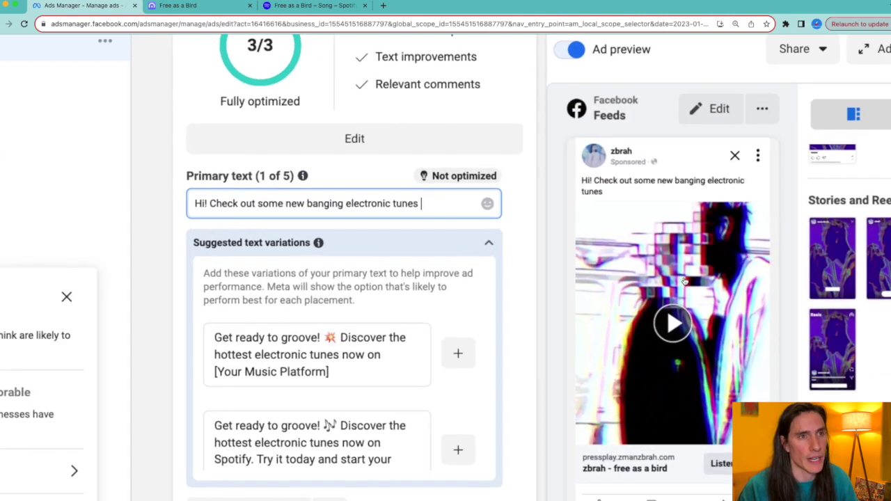
{"action": "scroll", "coordinate": [681, 416], "scroll_direction": "down", "scroll_amount": 3}
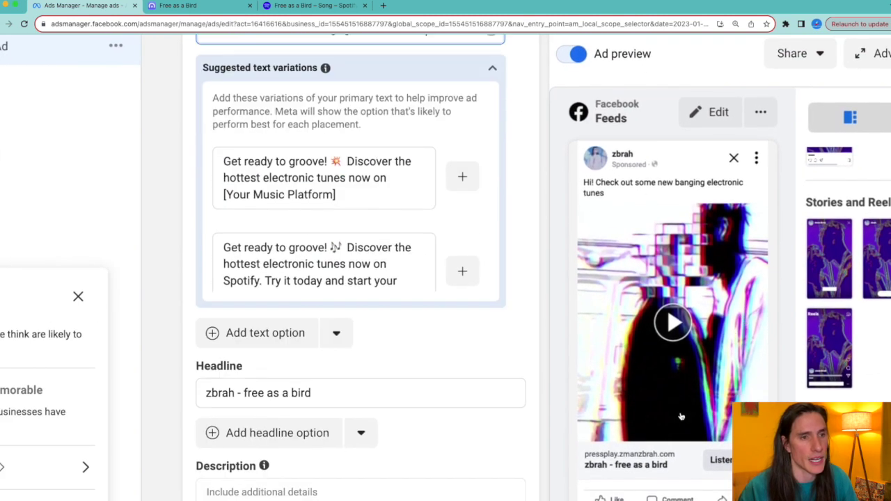
{"action": "right_click", "coordinate": [660, 467]}
{"action": "left_click", "coordinate": [540, 425]}
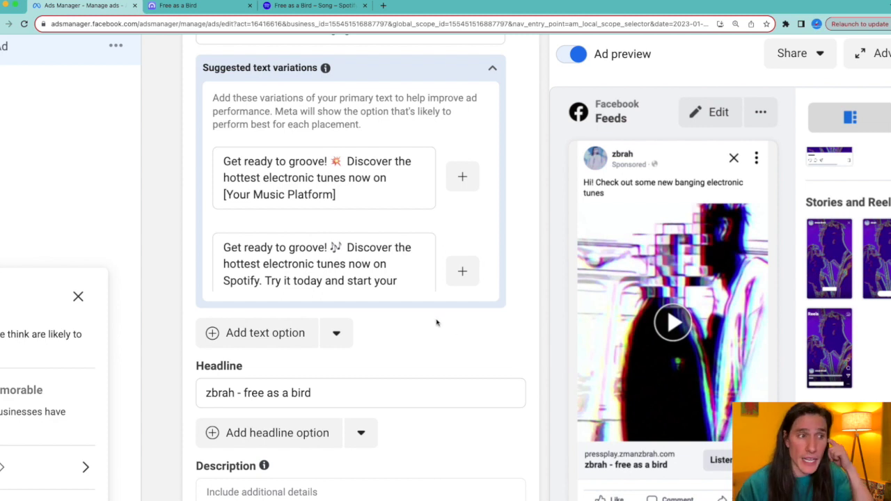
Step: Add the suggested "Get ready to groove!" variations for [Your Music Platform] and for Spotify as extra primary texts
{"action": "scroll", "coordinate": [437, 324], "scroll_direction": "up", "scroll_amount": 3}
{"action": "scroll", "coordinate": [437, 324], "scroll_direction": "down", "scroll_amount": 2}
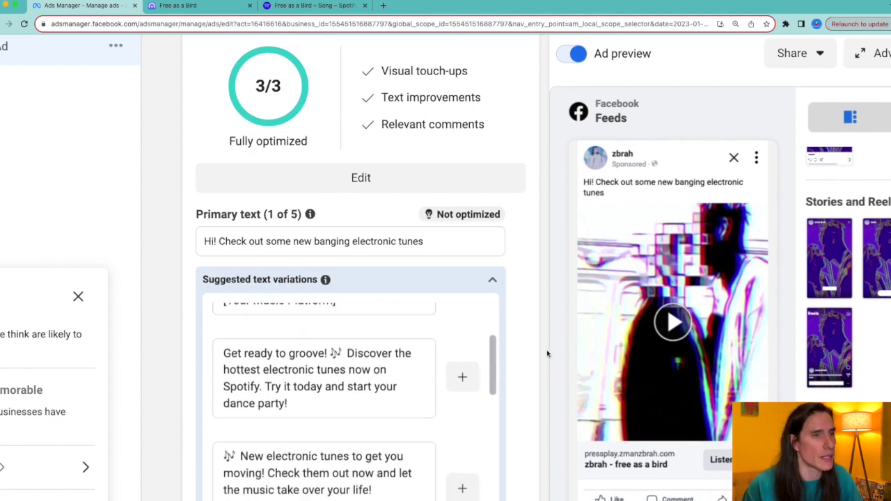
{"action": "scroll", "coordinate": [521, 346], "scroll_direction": "down", "scroll_amount": 1}
{"action": "scroll", "coordinate": [480, 327], "scroll_direction": "up", "scroll_amount": 2}
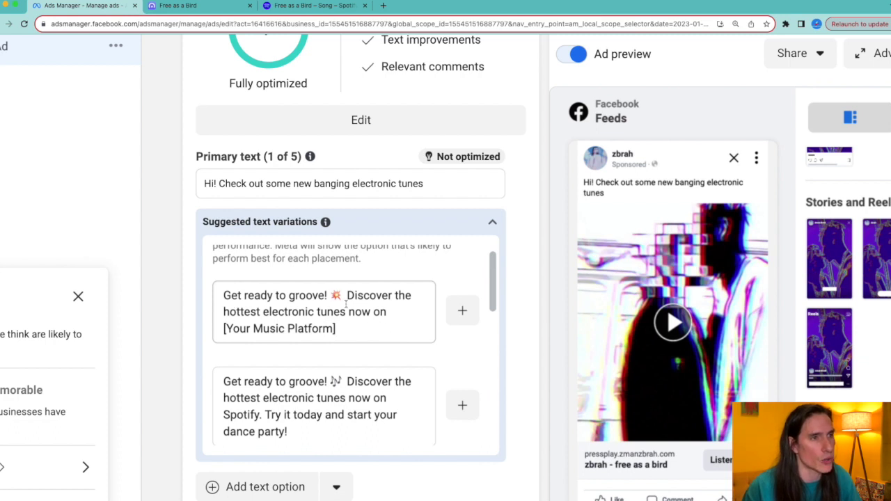
{"action": "left_click", "coordinate": [460, 310]}
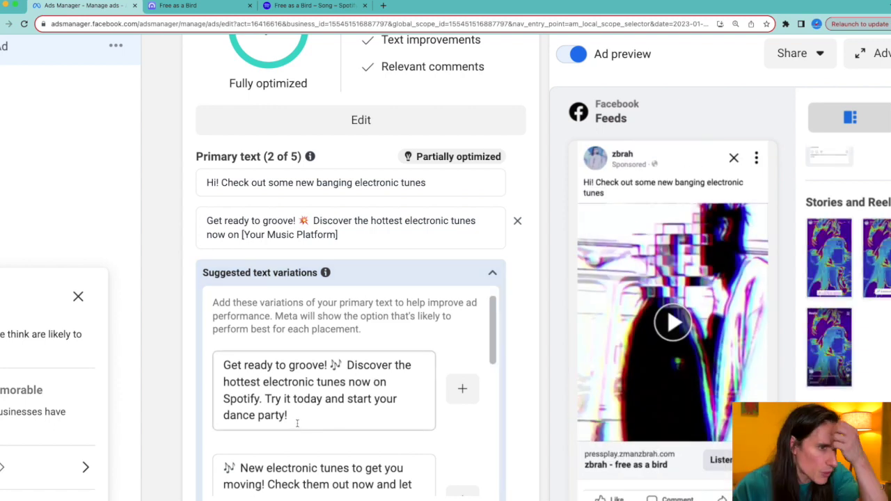
{"action": "left_click", "coordinate": [464, 391]}
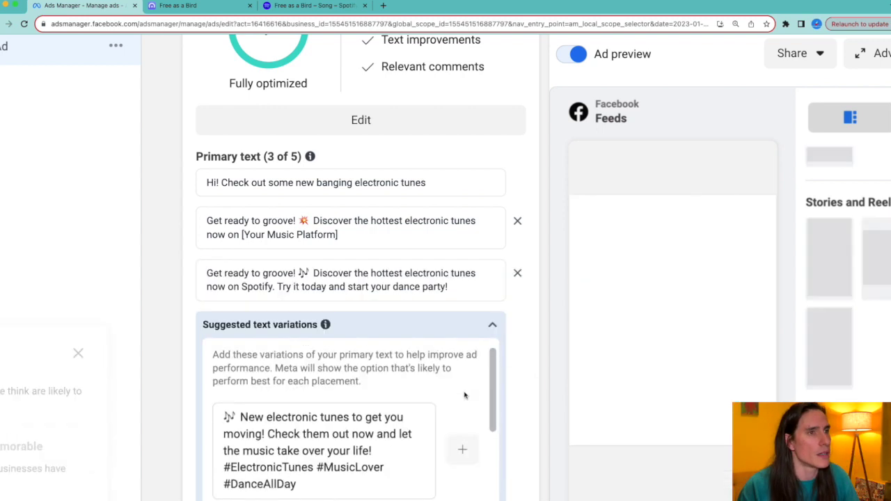
Step: Replace the first primary text with a copy of the "Get ready to groove!" variation that mentions [Your Music Platform]
{"action": "left_click", "coordinate": [451, 224]}
{"action": "left_click", "coordinate": [455, 188]}
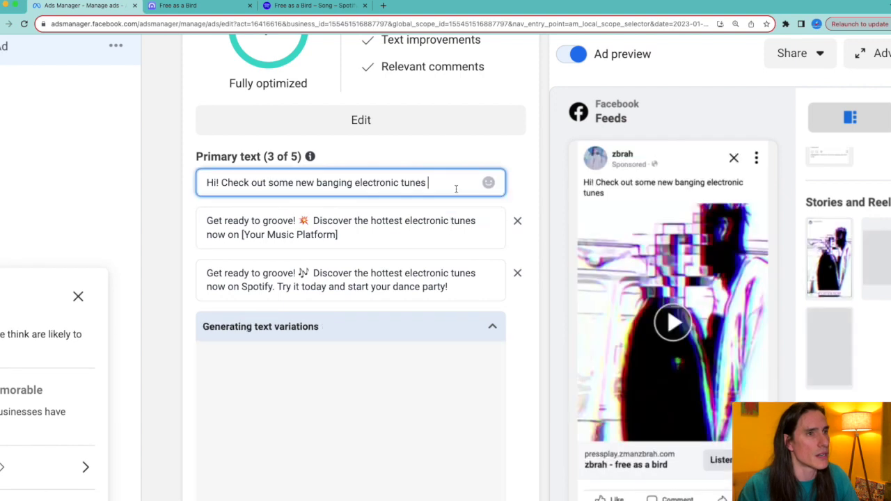
{"action": "triple_click", "coordinate": [456, 189]}
{"action": "key", "text": "BackSpace"}
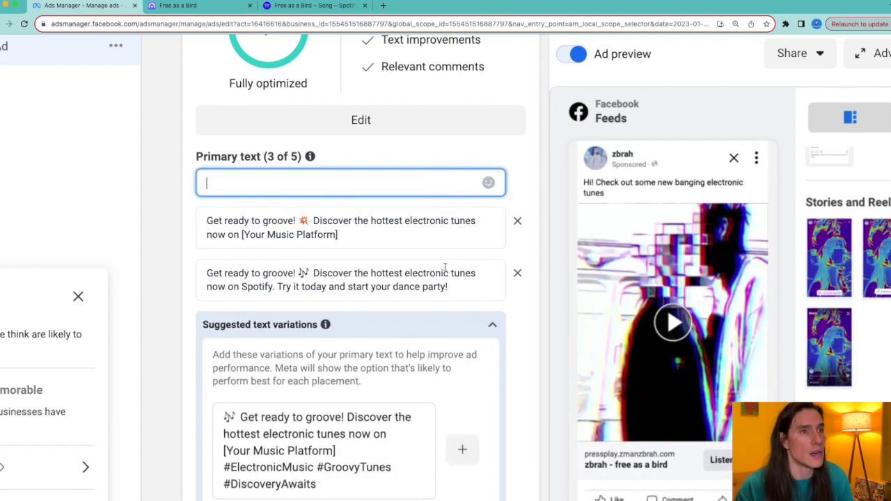
{"action": "left_click", "coordinate": [448, 237]}
{"action": "triple_click", "coordinate": [399, 236]}
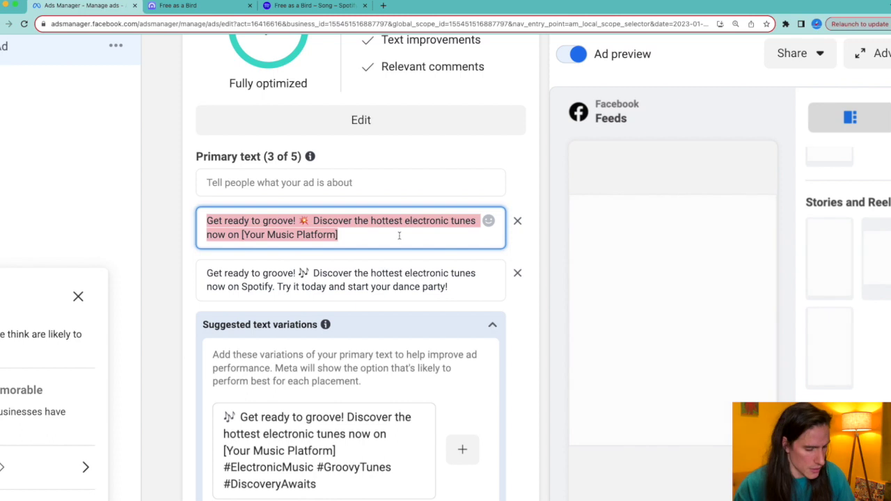
{"action": "key", "text": "ctrl+c"}
{"action": "left_click", "coordinate": [258, 182]}
{"action": "key", "text": "ctrl+v"}
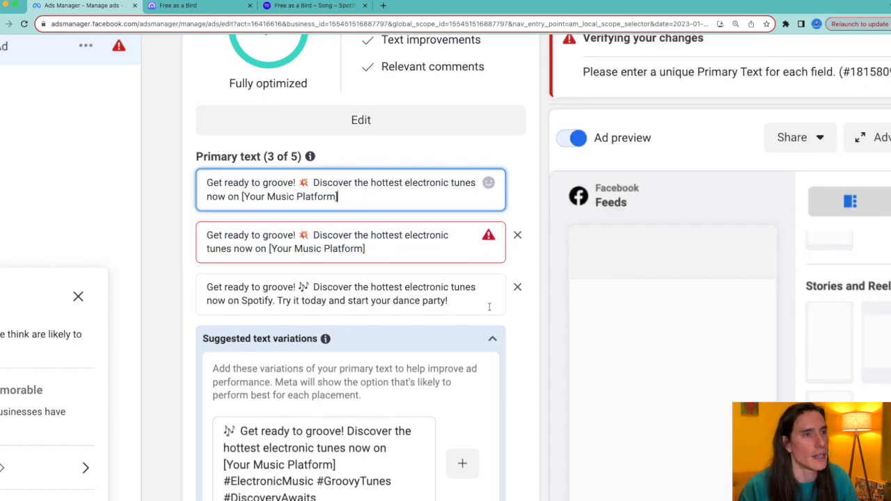
Step: Remove the two extra primary text variations and delete the "[Your Music Platform]" placeholder from the remaining text
{"action": "left_click", "coordinate": [518, 236]}
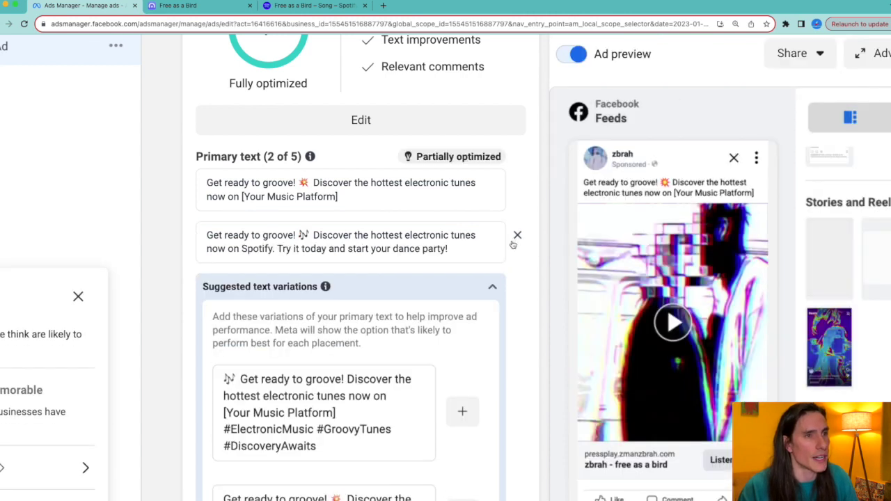
{"action": "left_click", "coordinate": [517, 236]}
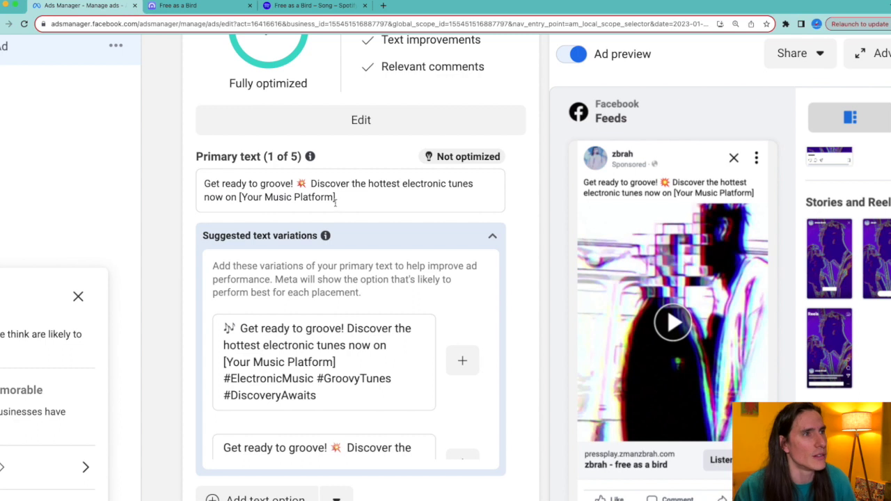
{"action": "left_click_drag", "start_coordinate": [336, 200], "coordinate": [240, 197]}
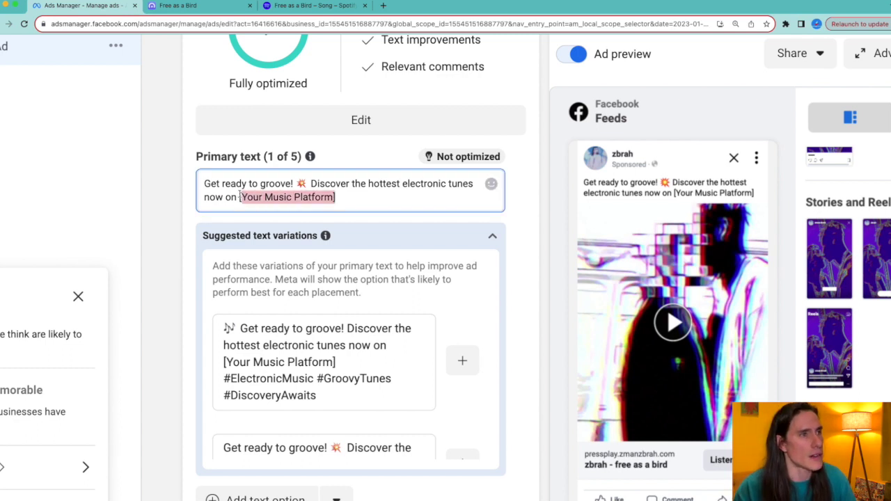
{"action": "key", "text": "BackSpace"}
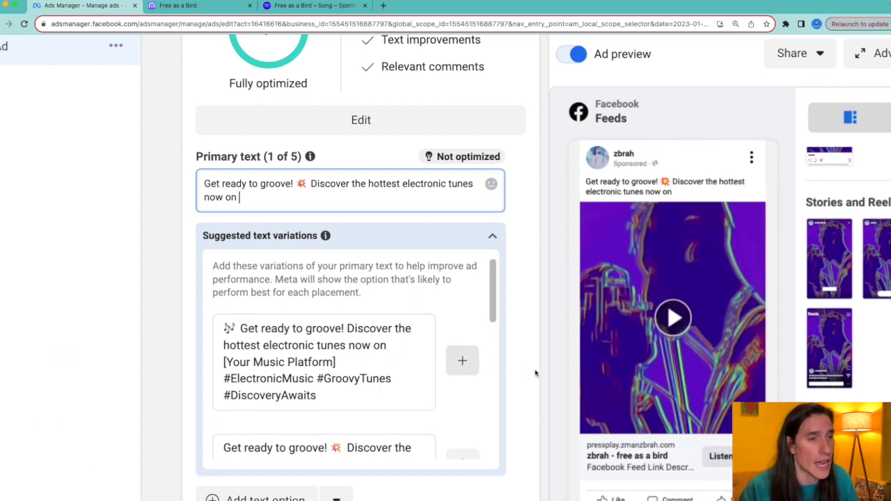
Step: Look over the suggested text variations, headline, description and Advantage+ creative sections of the ad
{"action": "scroll", "coordinate": [521, 370], "scroll_direction": "down", "scroll_amount": 1}
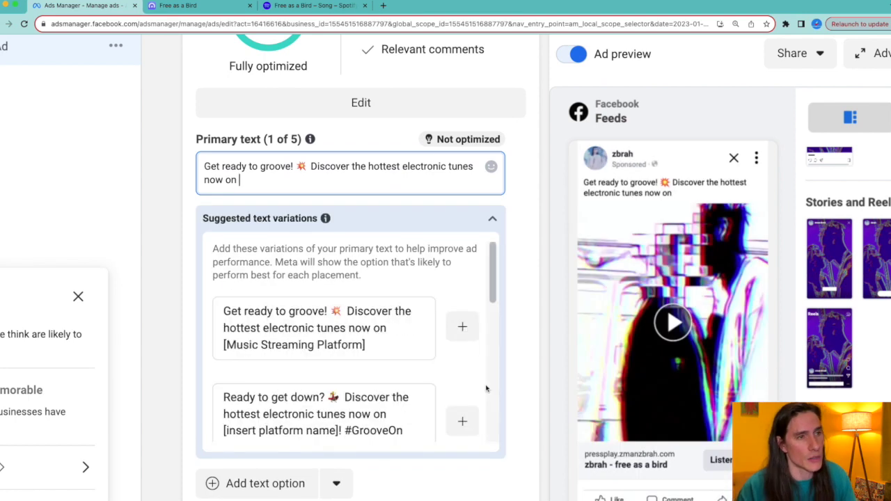
{"action": "scroll", "coordinate": [515, 362], "scroll_direction": "down", "scroll_amount": 5}
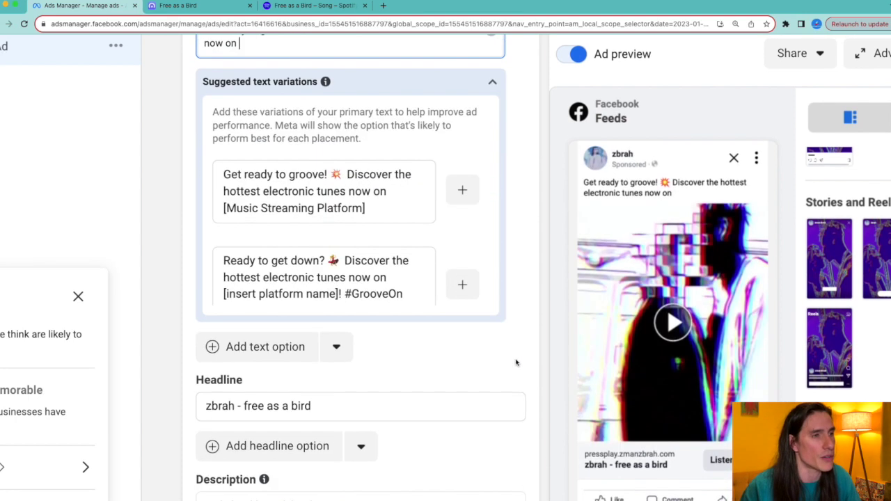
{"action": "scroll", "coordinate": [516, 362], "scroll_direction": "down", "scroll_amount": 5}
{"action": "scroll", "coordinate": [516, 362], "scroll_direction": "up", "scroll_amount": 2}
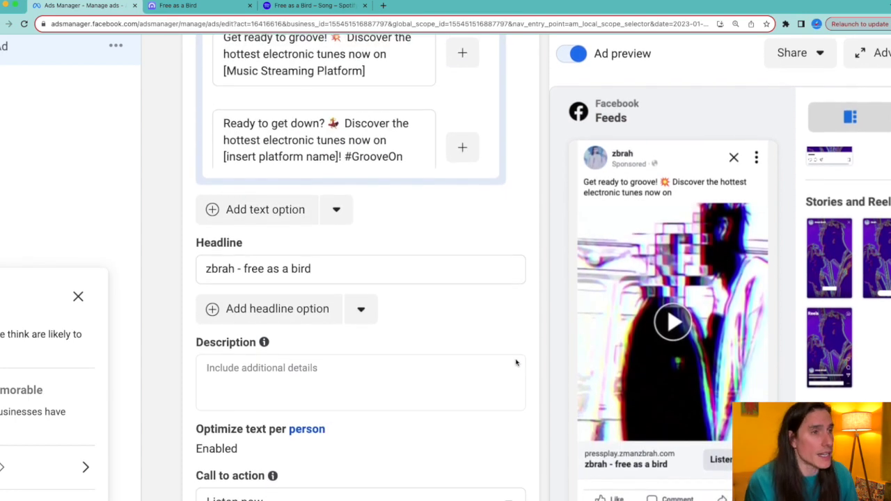
{"action": "scroll", "coordinate": [438, 298], "scroll_direction": "up", "scroll_amount": 10}
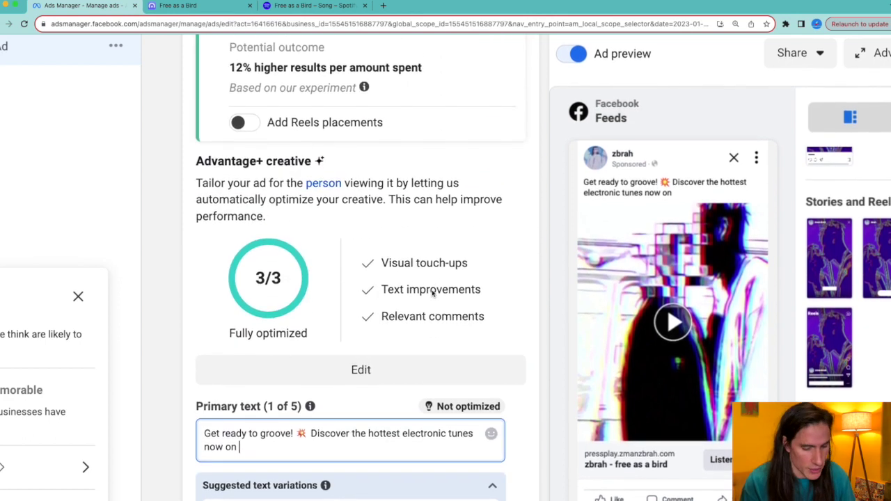